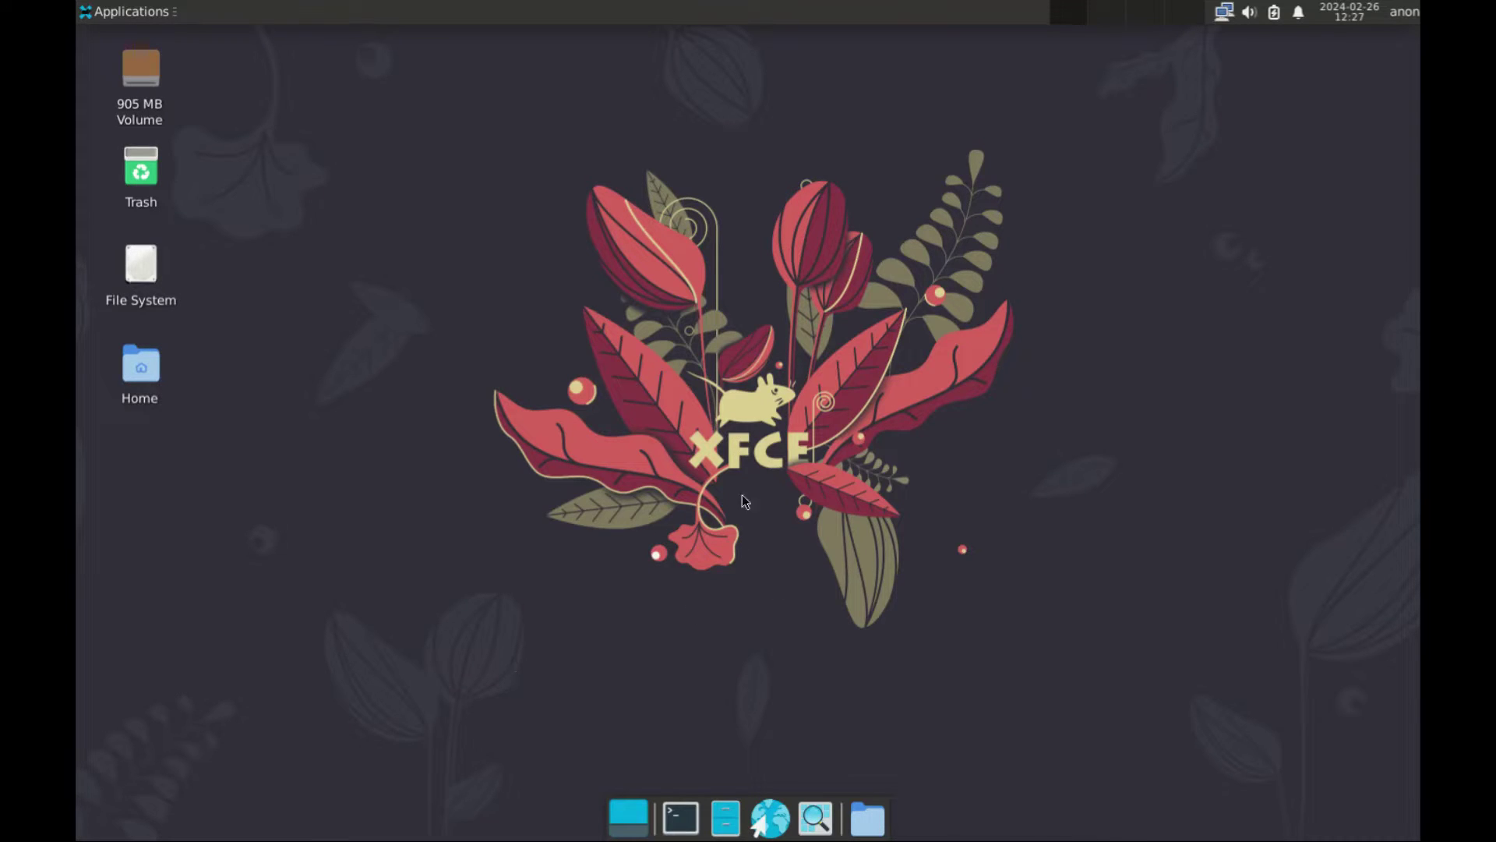
Step: Launch the Void Linux installer as root with sudo void-installer in a terminal
{"action": "left_click", "coordinate": [689, 820]}
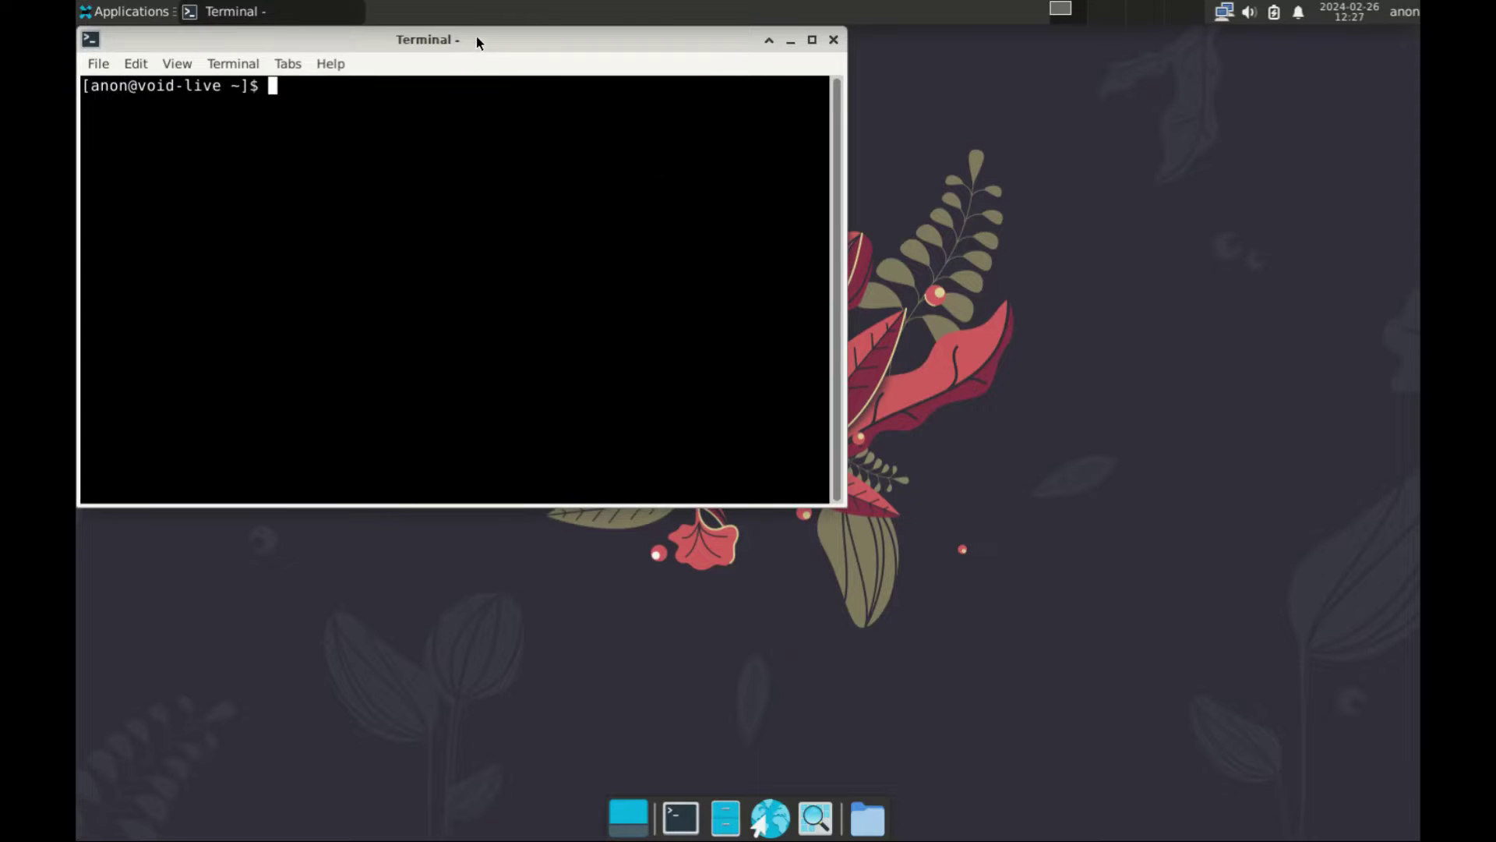
{"action": "left_click_drag", "start_coordinate": [479, 41], "coordinate": [763, 227]}
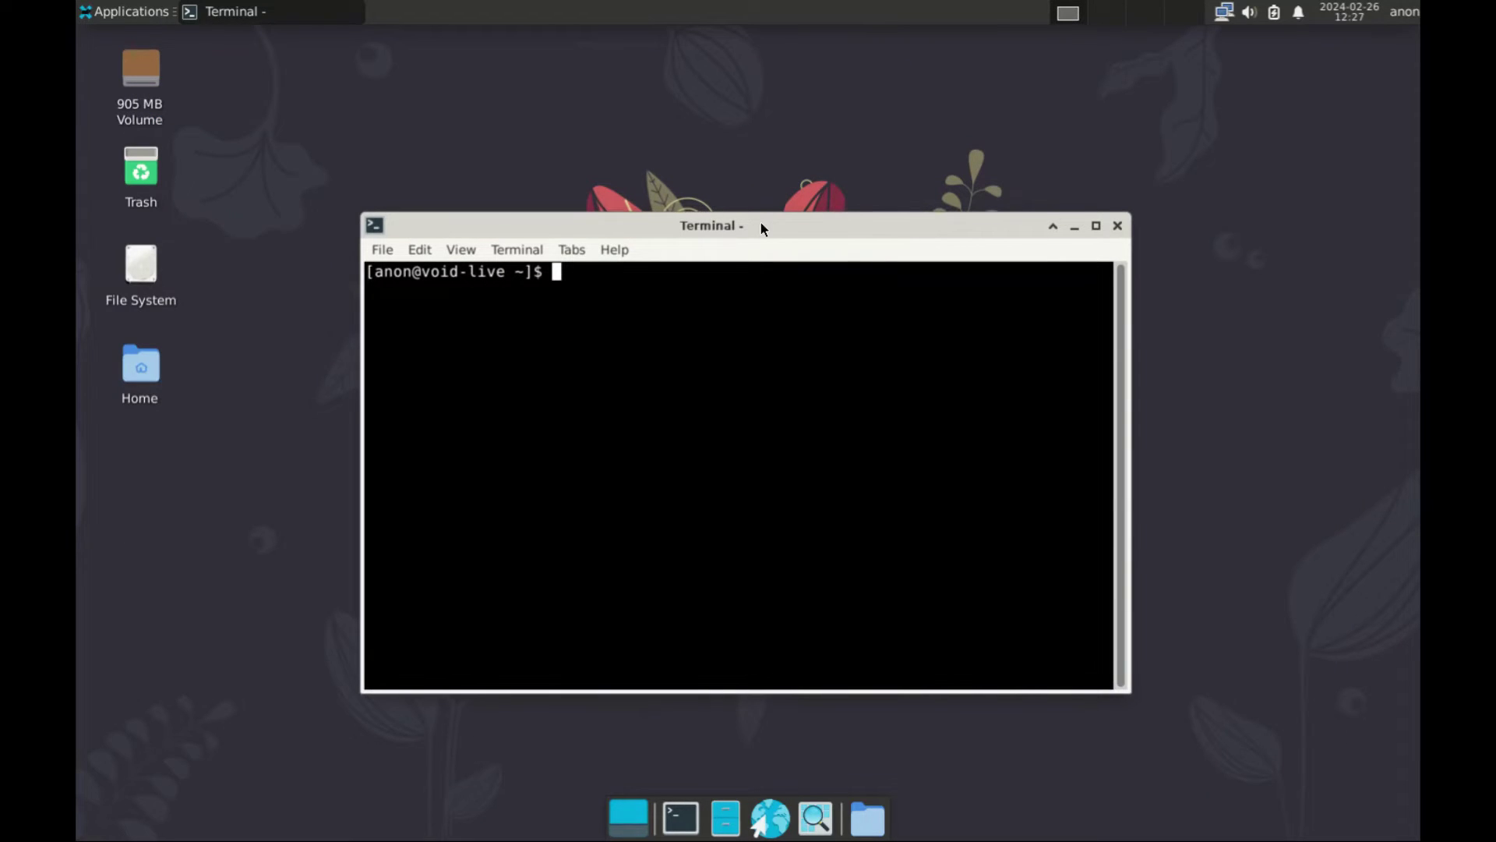
{"action": "type", "text": "sudo void-installer"}
{"action": "key", "text": "Return"}
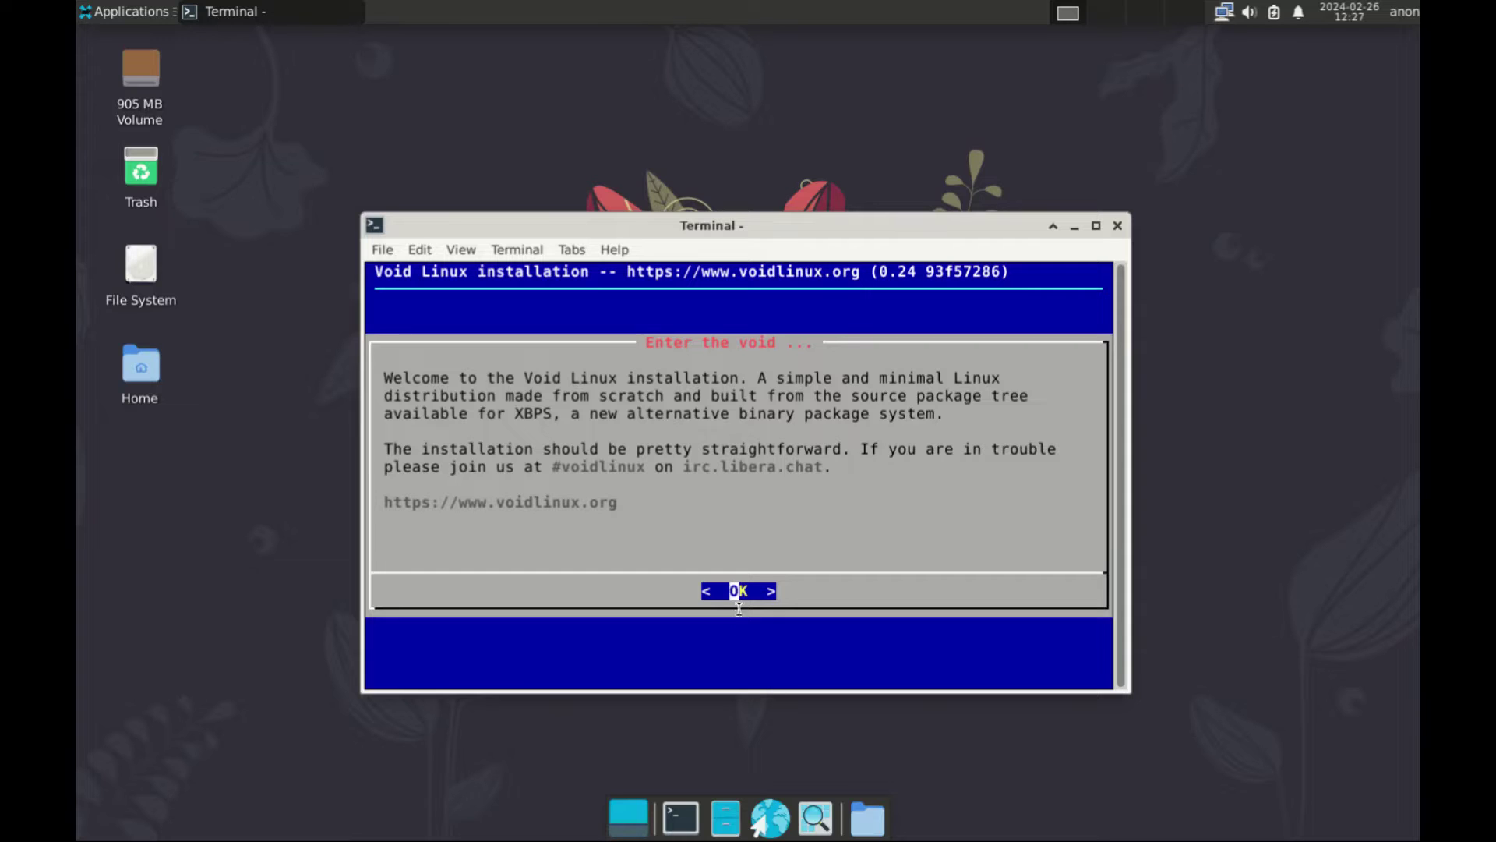
{"action": "left_click", "coordinate": [750, 593]}
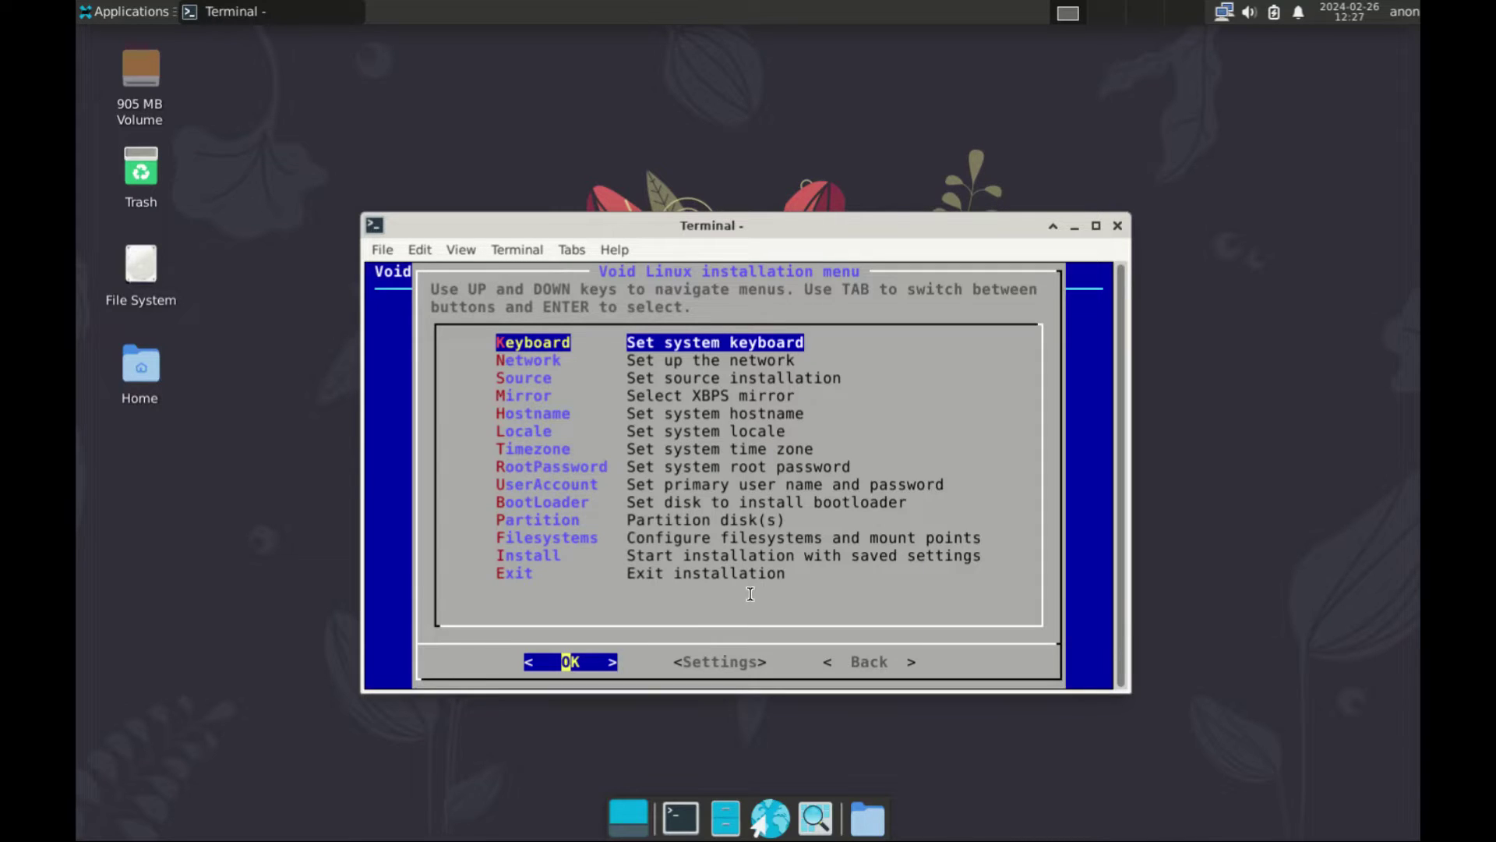
Step: Set the system keyboard layout to us
{"action": "key", "text": "Return"}
{"action": "key", "text": "Down"}
{"action": "key", "text": "Down"}
{"action": "key", "text": "Down"}
{"action": "key", "text": "Down"}
{"action": "key", "text": "Down"}
{"action": "key", "text": "Down"}
{"action": "key", "text": "Down"}
{"action": "key", "text": "Down"}
{"action": "key", "text": "Down"}
{"action": "key", "text": "Down"}
{"action": "key", "text": "Down"}
{"action": "key", "text": "Down"}
{"action": "key", "text": "Down"}
{"action": "key", "text": "Down"}
{"action": "key", "text": "Down"}
{"action": "key", "text": "Down"}
{"action": "key", "text": "Down"}
{"action": "key", "text": "Down"}
{"action": "key", "text": "Down"}
{"action": "key", "text": "Down"}
{"action": "key", "text": "Down"}
{"action": "key", "text": "Down"}
{"action": "key", "text": "Down"}
{"action": "key", "text": "Down"}
{"action": "key", "text": "Down"}
{"action": "key", "text": "Down"}
{"action": "key", "text": "Down"}
{"action": "key", "text": "Down"}
{"action": "key", "text": "Down"}
{"action": "key", "text": "Down"}
{"action": "key", "text": "Down"}
{"action": "key", "text": "Down"}
{"action": "key", "text": "Down"}
{"action": "key", "text": "Down"}
{"action": "key", "text": "Down"}
{"action": "key", "text": "Down"}
{"action": "key", "text": "Down"}
{"action": "key", "text": "Down"}
{"action": "key", "text": "Down"}
{"action": "key", "text": "Down"}
{"action": "key", "text": "Down"}
{"action": "key", "text": "Down"}
{"action": "key", "text": "Down"}
{"action": "key", "text": "Down"}
{"action": "key", "text": "Down"}
{"action": "key", "text": "Down"}
{"action": "key", "text": "Down"}
{"action": "key", "text": "Down"}
{"action": "key", "text": "Down"}
{"action": "key", "text": "Down"}
{"action": "key", "text": "Down"}
{"action": "key", "text": "Down"}
{"action": "key", "text": "Down"}
{"action": "key", "text": "Down"}
{"action": "key", "text": "Down"}
{"action": "key", "text": "Down"}
{"action": "key", "text": "Down"}
{"action": "key", "text": "Down"}
{"action": "key", "text": "Down"}
{"action": "key", "text": "Down"}
{"action": "key", "text": "Down"}
{"action": "key", "text": "Down"}
{"action": "key", "text": "Down"}
{"action": "key", "text": "Down"}
{"action": "key", "text": "Down"}
{"action": "key", "text": "Down"}
{"action": "key", "text": "Down"}
{"action": "key", "text": "Down"}
{"action": "key", "text": "Down"}
{"action": "key", "text": "Down"}
{"action": "key", "text": "Down"}
{"action": "key", "text": "Down"}
{"action": "key", "text": "Down"}
{"action": "key", "text": "Down"}
{"action": "key", "text": "Down"}
{"action": "key", "text": "Down"}
{"action": "key", "text": "Down"}
{"action": "key", "text": "Down"}
{"action": "key", "text": "Down"}
{"action": "key", "text": "Down"}
{"action": "key", "text": "Up"}
{"action": "key", "text": "Up"}
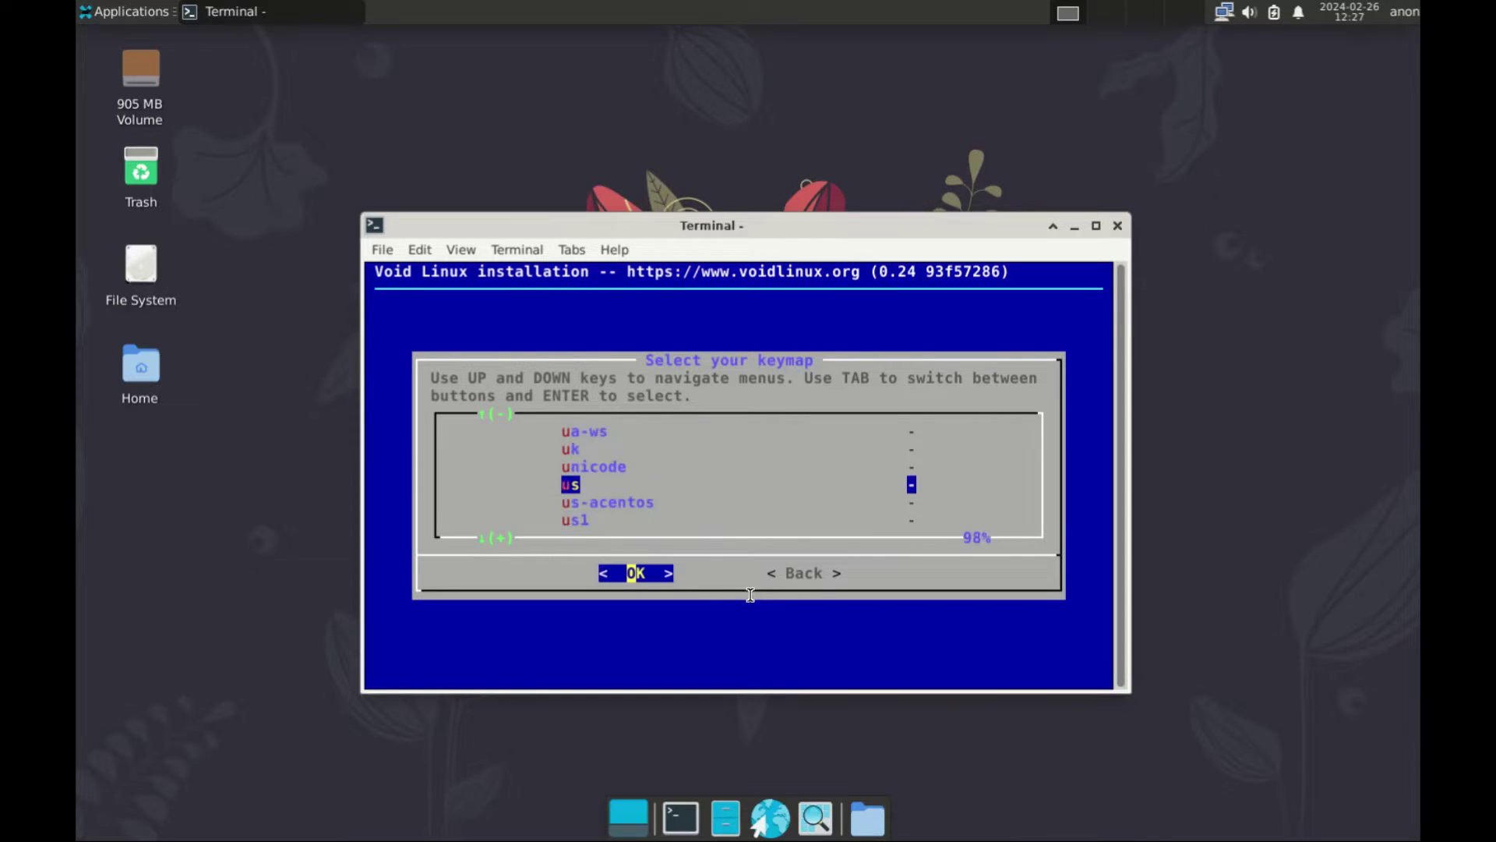
{"action": "key", "text": "Return"}
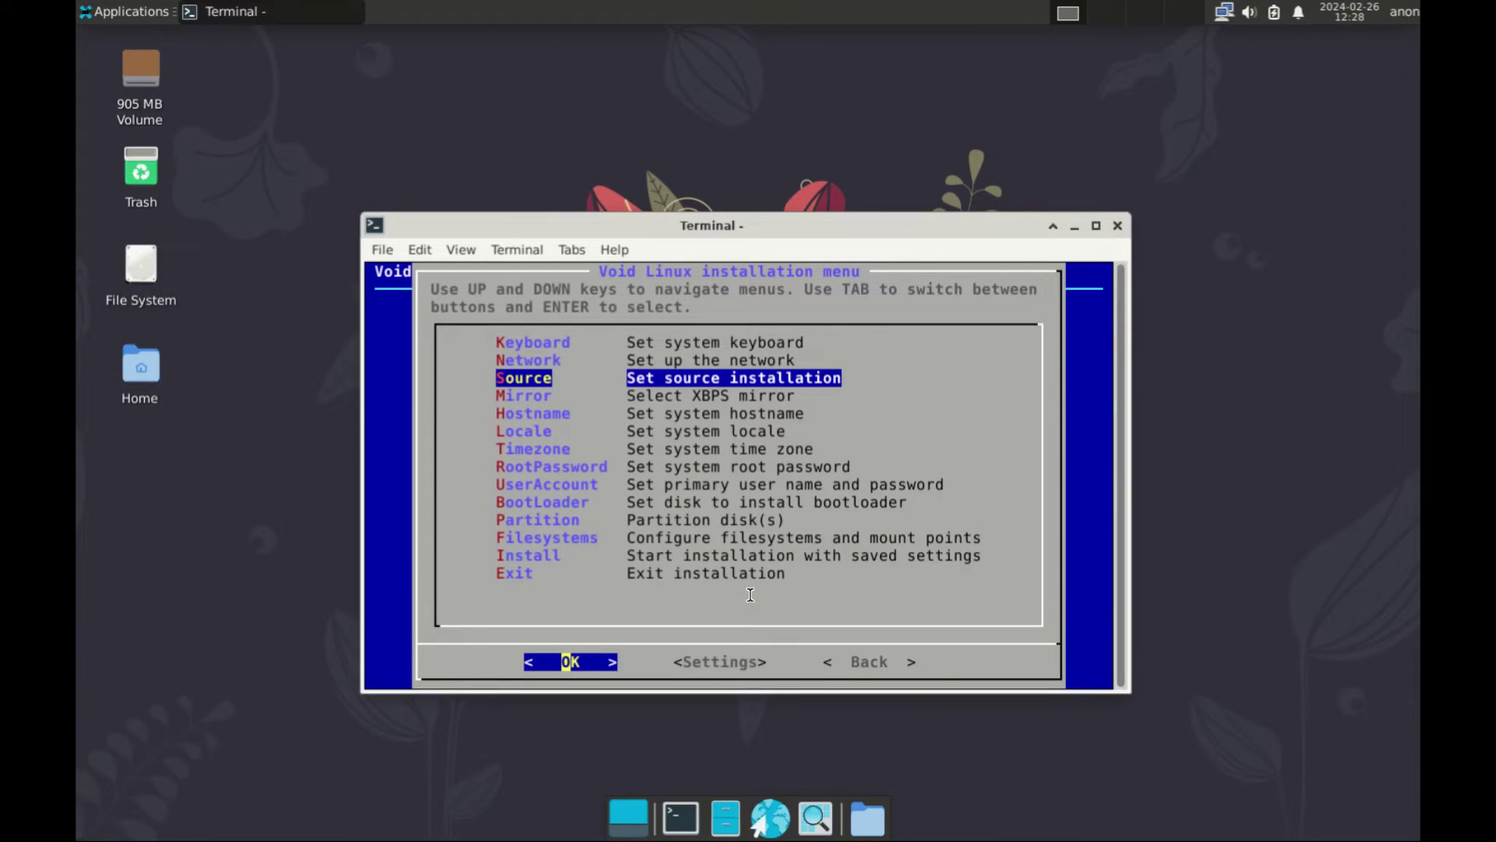
Step: Choose Local (packages from the ISO image) as the installation source
{"action": "key", "text": "Return"}
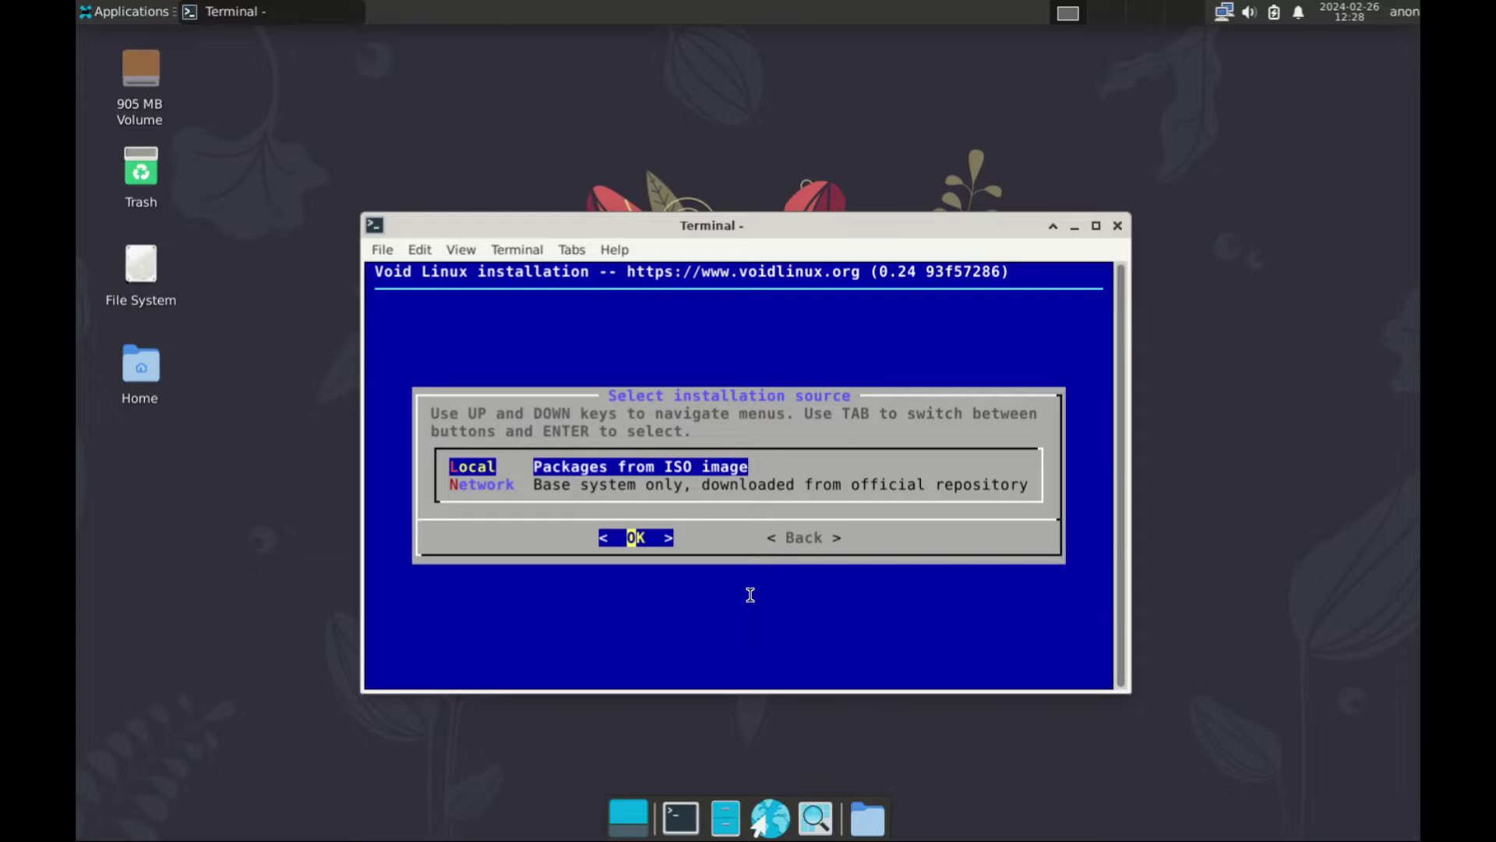
{"action": "key", "text": "Return"}
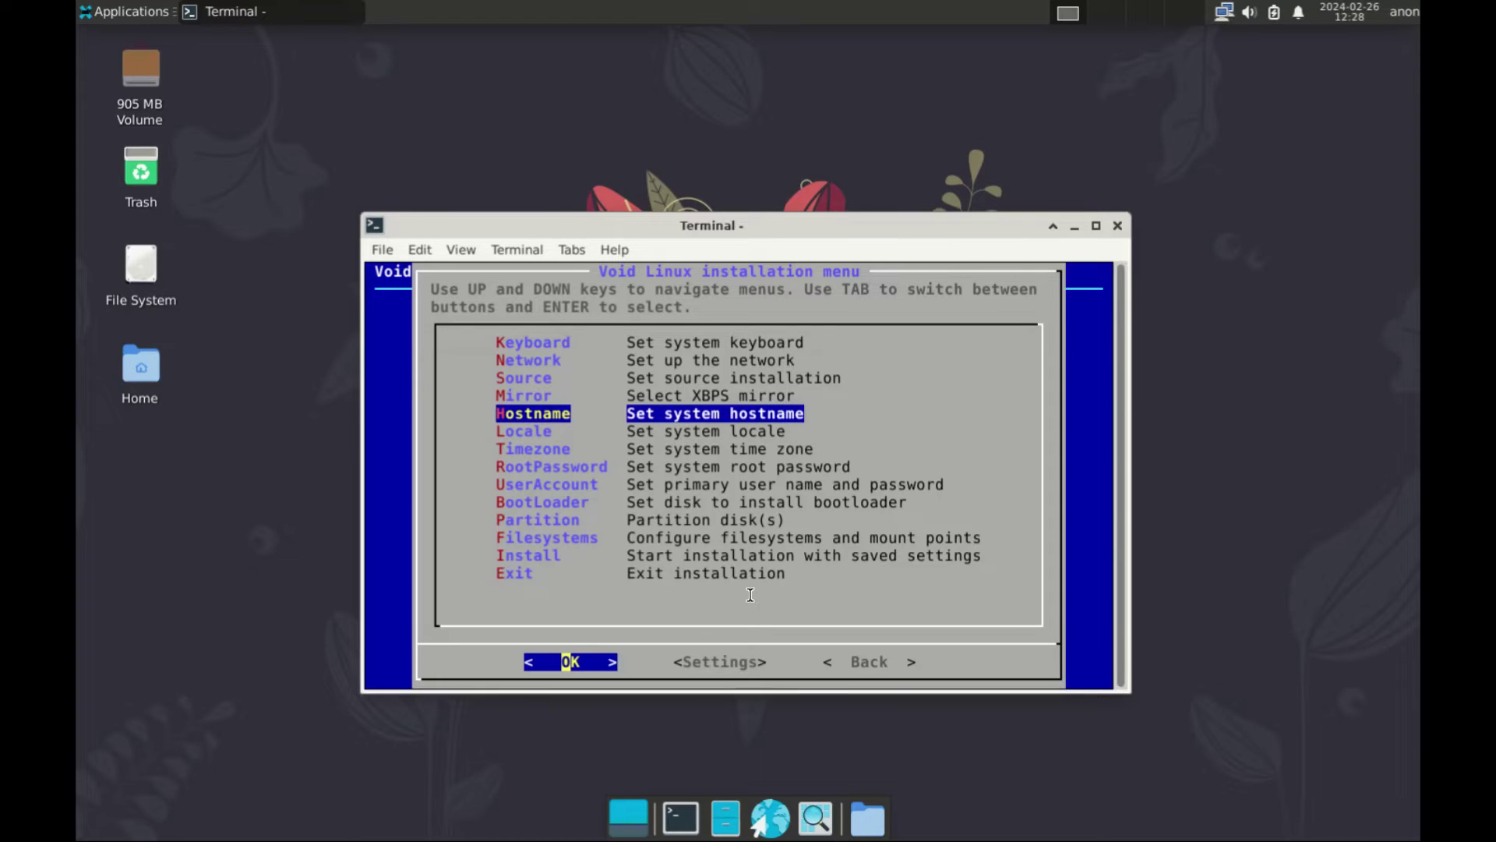
Step: Set the machine hostname to lxRealm
{"action": "key", "text": "Return"}
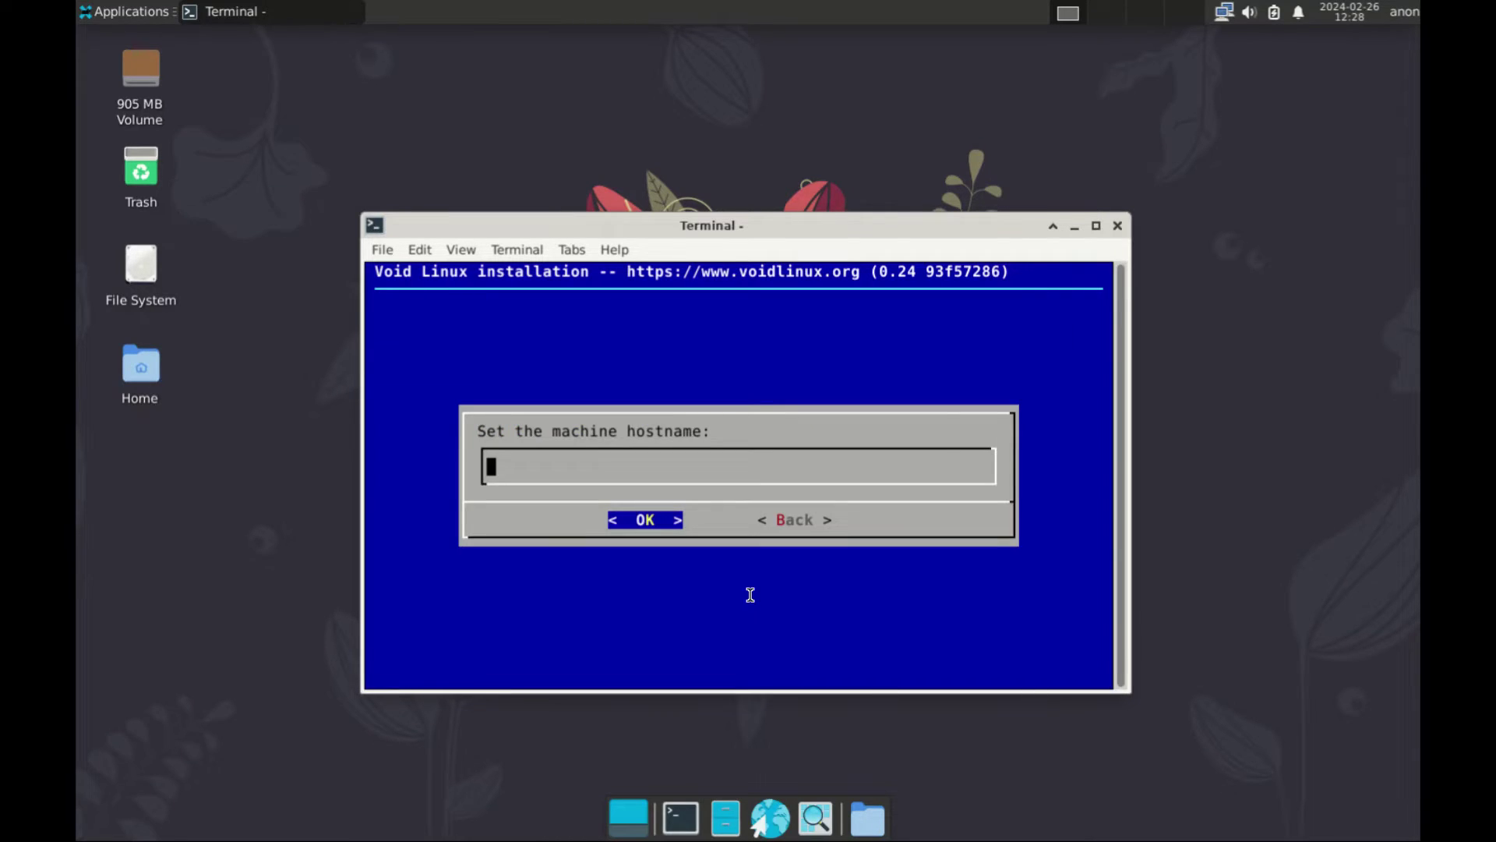
{"action": "type", "text": "lxRealm"}
{"action": "key", "text": "Return"}
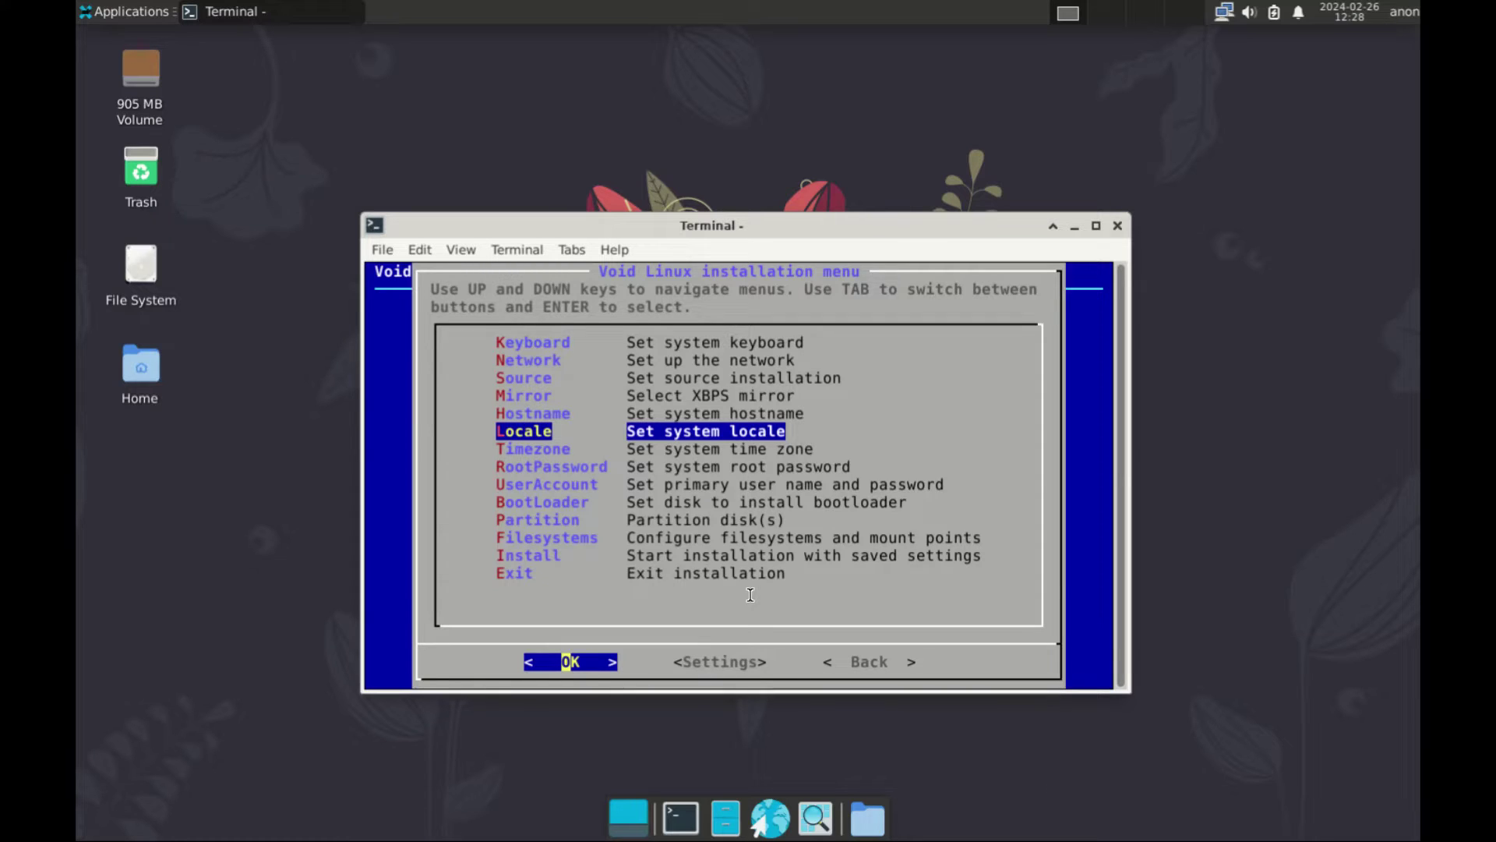
Step: Set the system locale to en_US.UTF-8, English (United States of America)
{"action": "key", "text": "Return"}
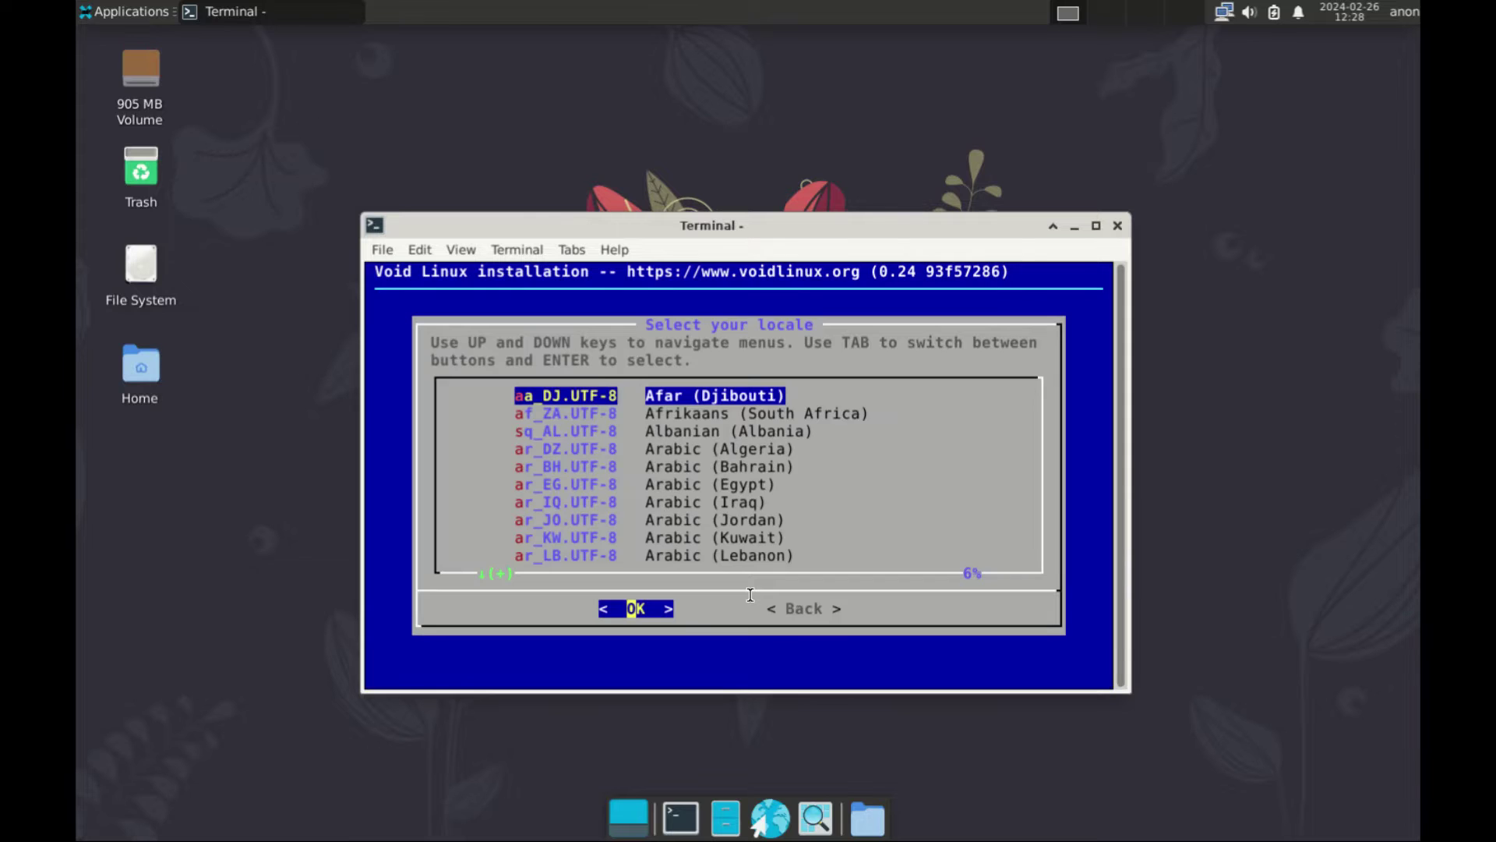
{"action": "key", "text": "Down"}
{"action": "key", "text": "Down"}
{"action": "key", "text": "Down"}
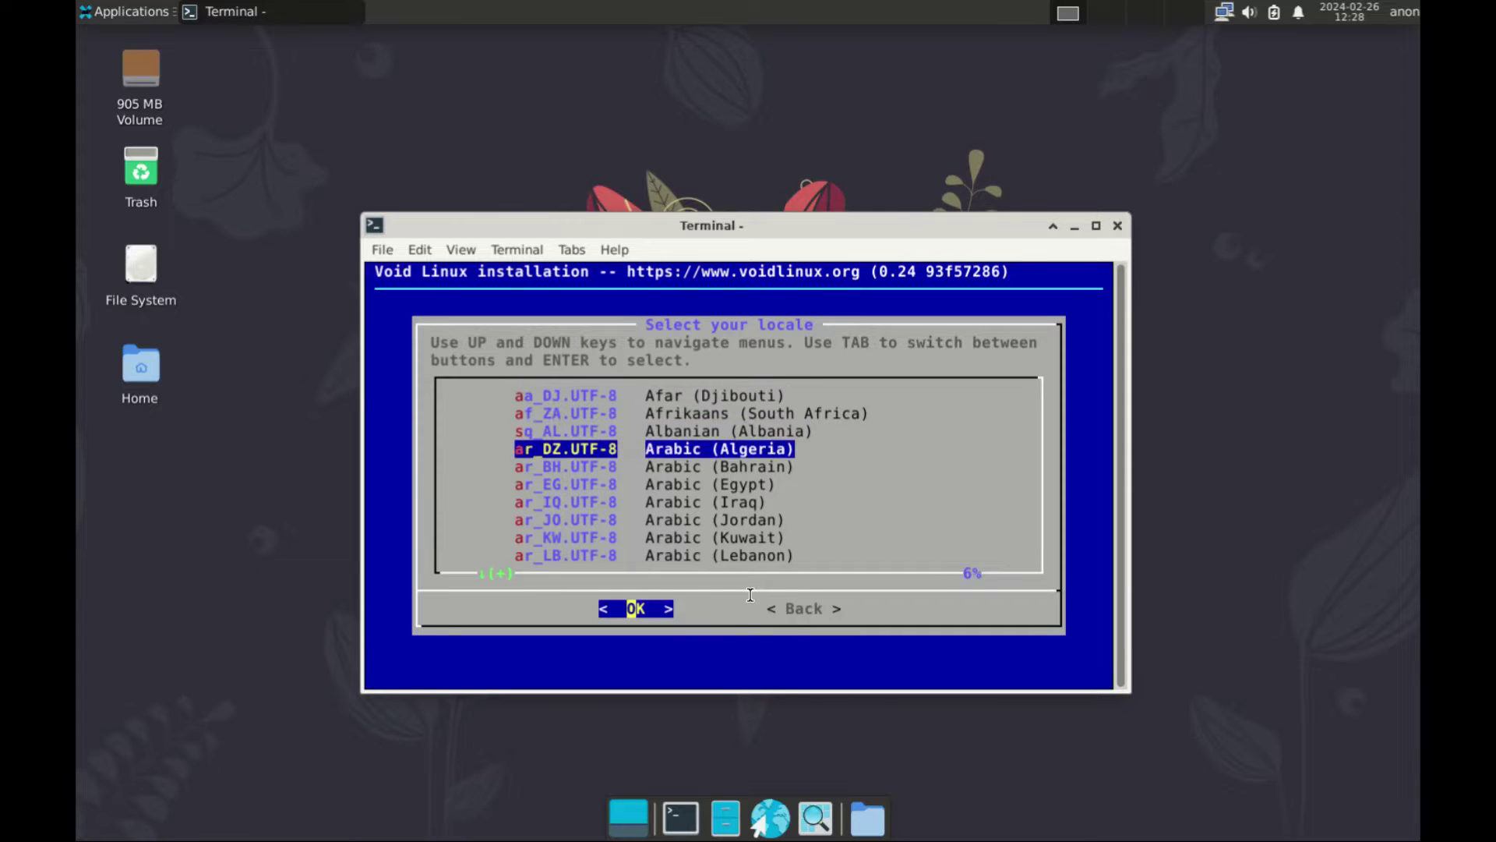
{"action": "key", "text": "Down"}
{"action": "key", "text": "Down"}
{"action": "key", "text": "Down"}
{"action": "key", "text": "Down"}
{"action": "key", "text": "Down"}
{"action": "key", "text": "Down"}
{"action": "key", "text": "Down"}
{"action": "key", "text": "Down"}
{"action": "key", "text": "Down"}
{"action": "key", "text": "Down"}
{"action": "key", "text": "Down"}
{"action": "key", "text": "Down"}
{"action": "key", "text": "Down"}
{"action": "key", "text": "Down"}
{"action": "key", "text": "Down"}
{"action": "key", "text": "Down"}
{"action": "key", "text": "Down"}
{"action": "key", "text": "Down"}
{"action": "key", "text": "Down"}
{"action": "key", "text": "Down"}
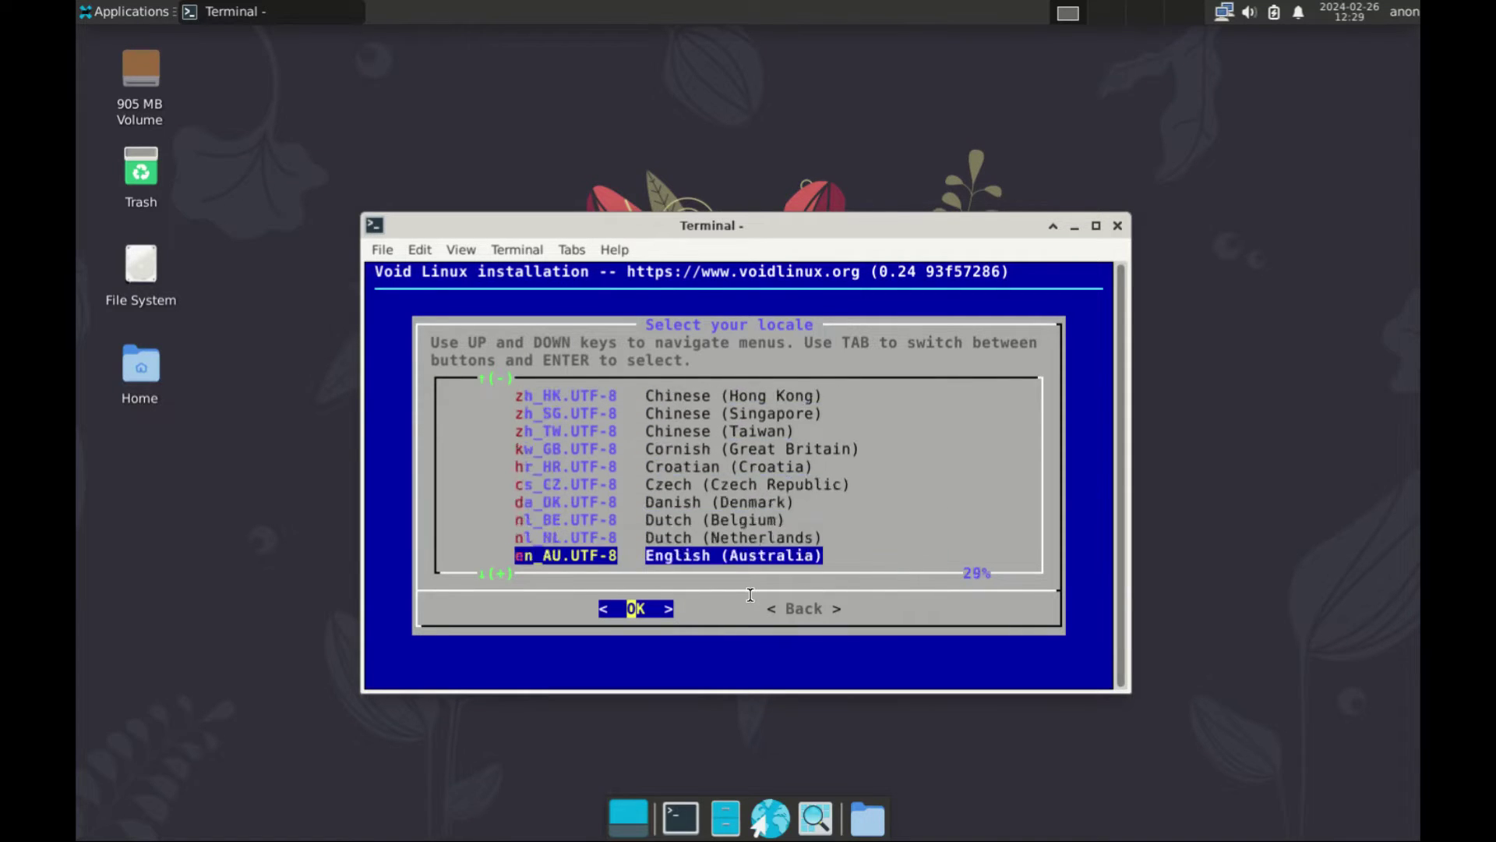
{"action": "key", "text": "Down"}
{"action": "key", "text": "Down"}
{"action": "key", "text": "Down"}
{"action": "key", "text": "Down"}
{"action": "key", "text": "Down"}
{"action": "key", "text": "Down"}
{"action": "key", "text": "Down"}
{"action": "key", "text": "Down"}
{"action": "key", "text": "Down"}
{"action": "key", "text": "Down"}
{"action": "key", "text": "Down"}
{"action": "key", "text": "Down"}
{"action": "key", "text": "Down"}
{"action": "key", "text": "Down"}
{"action": "key", "text": "Down"}
{"action": "key", "text": "Down"}
{"action": "key", "text": "Down"}
{"action": "key", "text": "Down"}
{"action": "key", "text": "Down"}
{"action": "key", "text": "Down"}
{"action": "key", "text": "Up"}
{"action": "key", "text": "Up"}
{"action": "key", "text": "Up"}
{"action": "key", "text": "Up"}
{"action": "key", "text": "Up"}
{"action": "key", "text": "Up"}
{"action": "key", "text": "Up"}
{"action": "key", "text": "Up"}
{"action": "key", "text": "Up"}
{"action": "key", "text": "Up"}
{"action": "key", "text": "Up"}
{"action": "key", "text": "Up"}
{"action": "key", "text": "Up"}
{"action": "key", "text": "Up"}
{"action": "key", "text": "Up"}
{"action": "key", "text": "Up"}
{"action": "key", "text": "Up"}
{"action": "key", "text": "Up"}
{"action": "key", "text": "Up"}
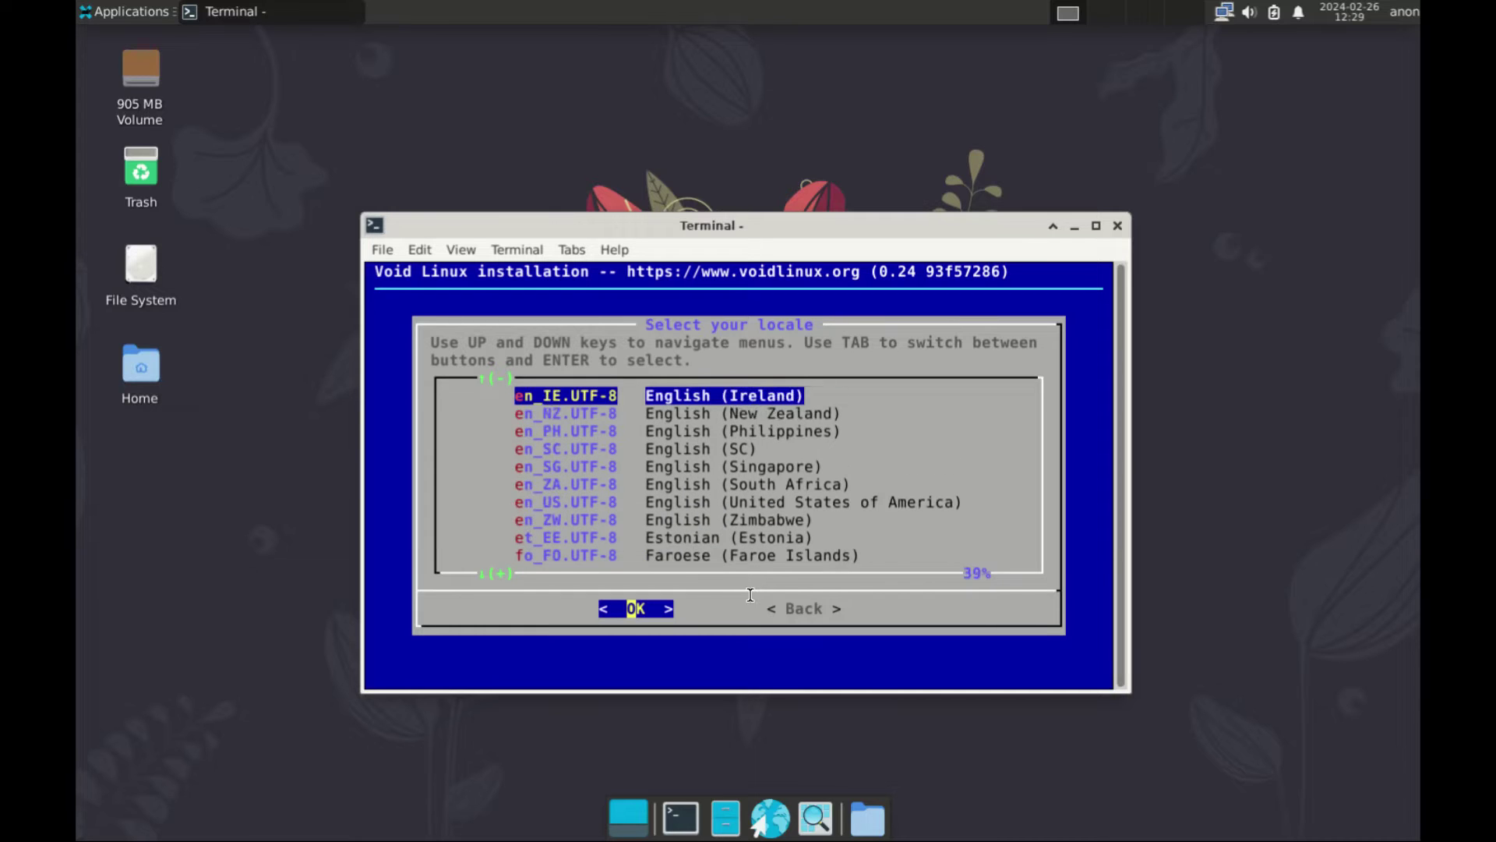
{"action": "key", "text": "Down"}
{"action": "key", "text": "Down"}
{"action": "key", "text": "Down"}
{"action": "key", "text": "Down"}
{"action": "key", "text": "Down"}
{"action": "key", "text": "Down"}
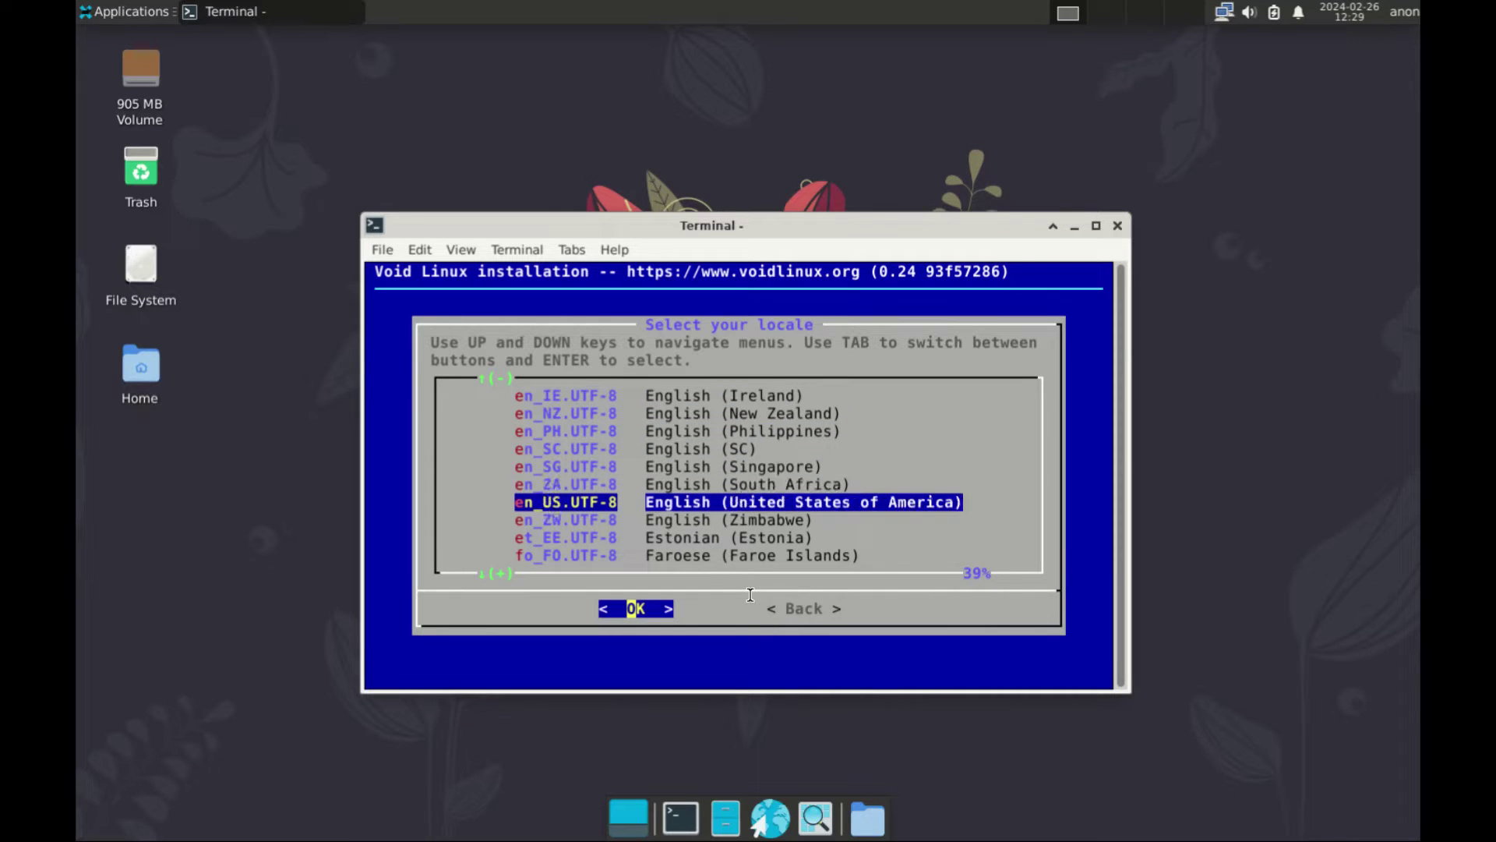
{"action": "key", "text": "Return"}
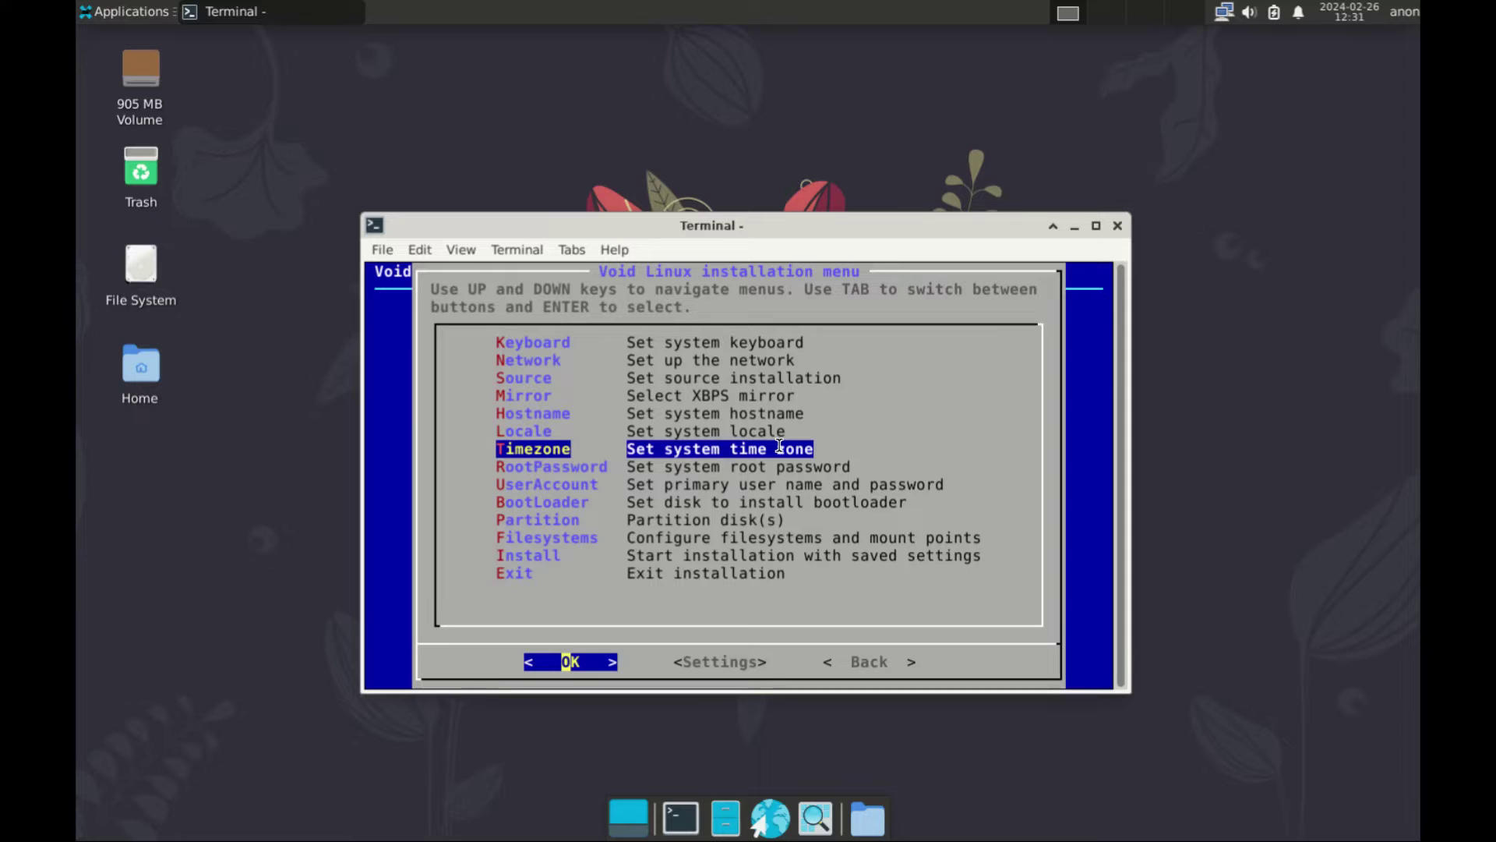
Step: Set the system time zone to Africa/Nairobi
{"action": "key", "text": "Return"}
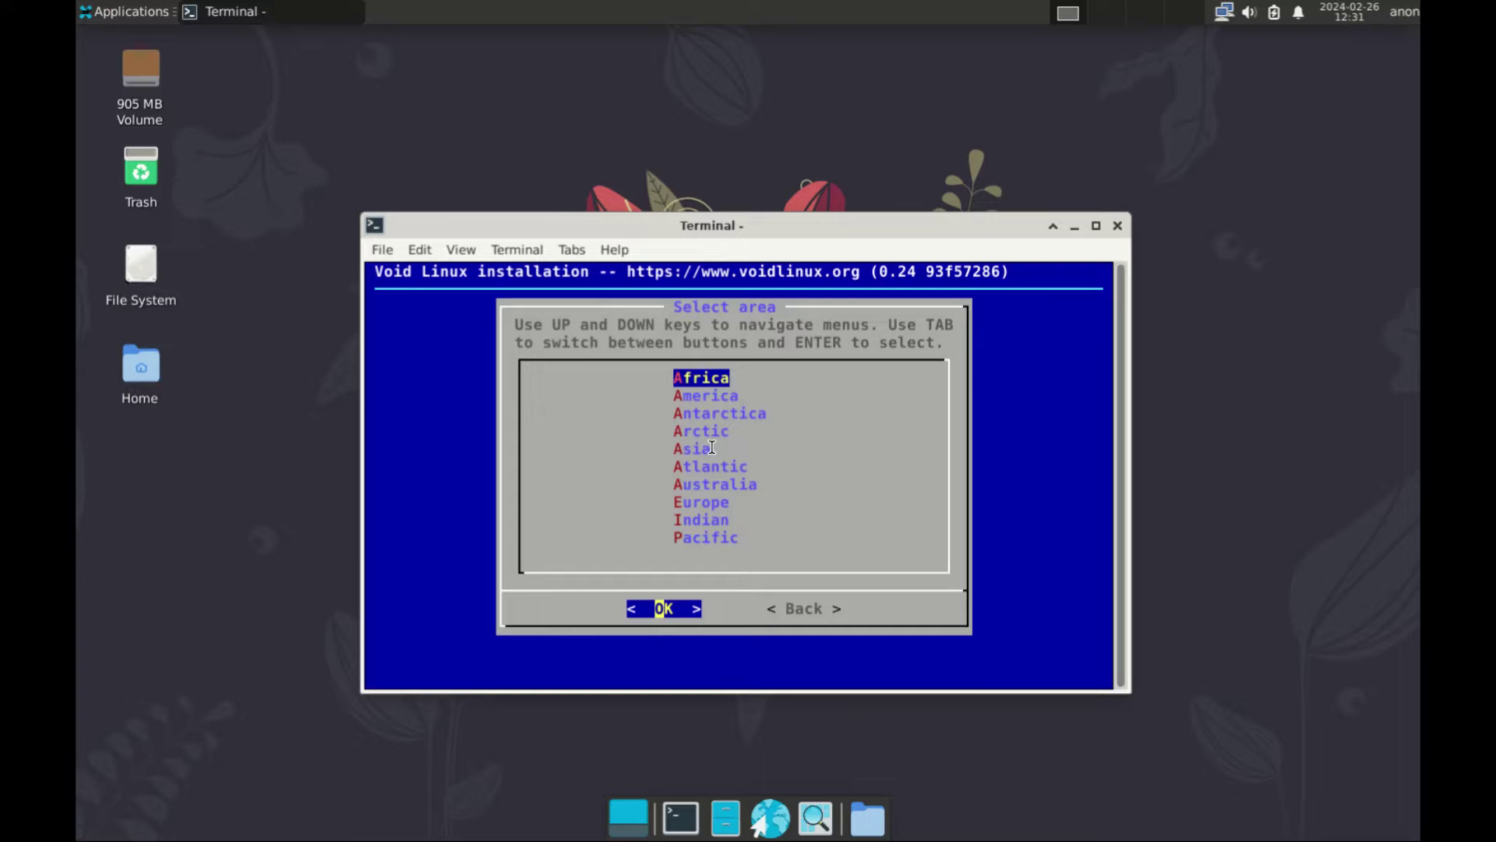
{"action": "key", "text": "Return"}
{"action": "key", "text": "Down"}
{"action": "key", "text": "Down"}
{"action": "key", "text": "Down"}
{"action": "key", "text": "Down"}
{"action": "key", "text": "Down"}
{"action": "key", "text": "Down"}
{"action": "key", "text": "Down"}
{"action": "key", "text": "Down"}
{"action": "key", "text": "Down"}
{"action": "key", "text": "Down"}
{"action": "key", "text": "Down"}
{"action": "key", "text": "Down"}
{"action": "key", "text": "Down"}
{"action": "key", "text": "Down"}
{"action": "key", "text": "Down"}
{"action": "key", "text": "Down"}
{"action": "key", "text": "Down"}
{"action": "key", "text": "Down"}
{"action": "key", "text": "Down"}
{"action": "key", "text": "Down"}
{"action": "key", "text": "Down"}
{"action": "key", "text": "Down"}
{"action": "key", "text": "Down"}
{"action": "key", "text": "Down"}
{"action": "key", "text": "Down"}
{"action": "key", "text": "Down"}
{"action": "key", "text": "Down"}
{"action": "key", "text": "Down"}
{"action": "key", "text": "Down"}
{"action": "key", "text": "Down"}
{"action": "key", "text": "Down"}
{"action": "key", "text": "Down"}
{"action": "key", "text": "Down"}
{"action": "key", "text": "Down"}
{"action": "key", "text": "Down"}
{"action": "key", "text": "Down"}
{"action": "key", "text": "Down"}
{"action": "key", "text": "Down"}
{"action": "key", "text": "Down"}
{"action": "key", "text": "Up"}
{"action": "key", "text": "Up"}
{"action": "key", "text": "Up"}
{"action": "key", "text": "Up"}
{"action": "key", "text": "Up"}
{"action": "key", "text": "Up"}
{"action": "key", "text": "Up"}
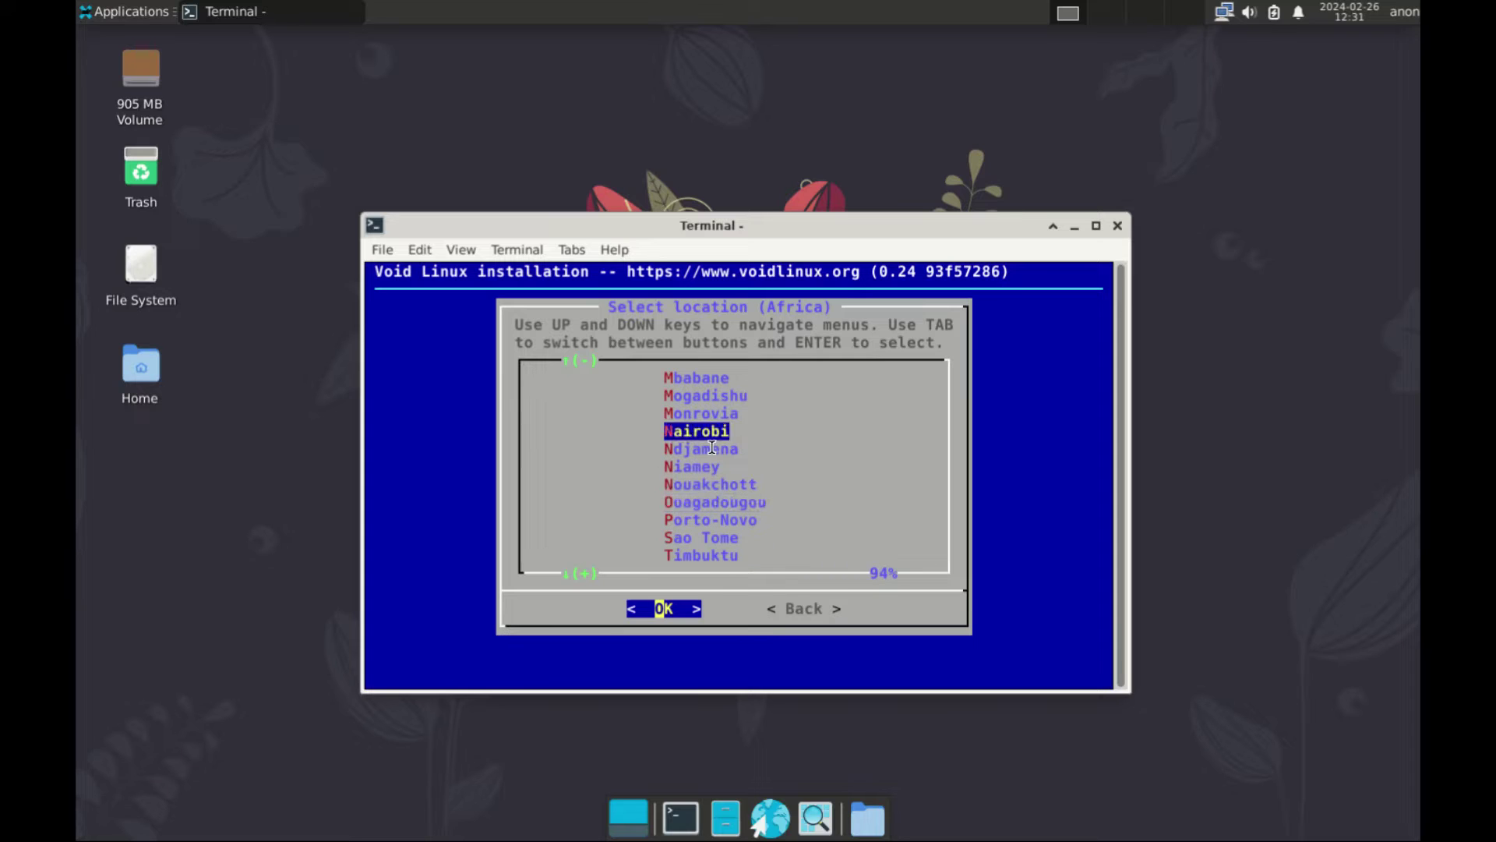
{"action": "key", "text": "Return"}
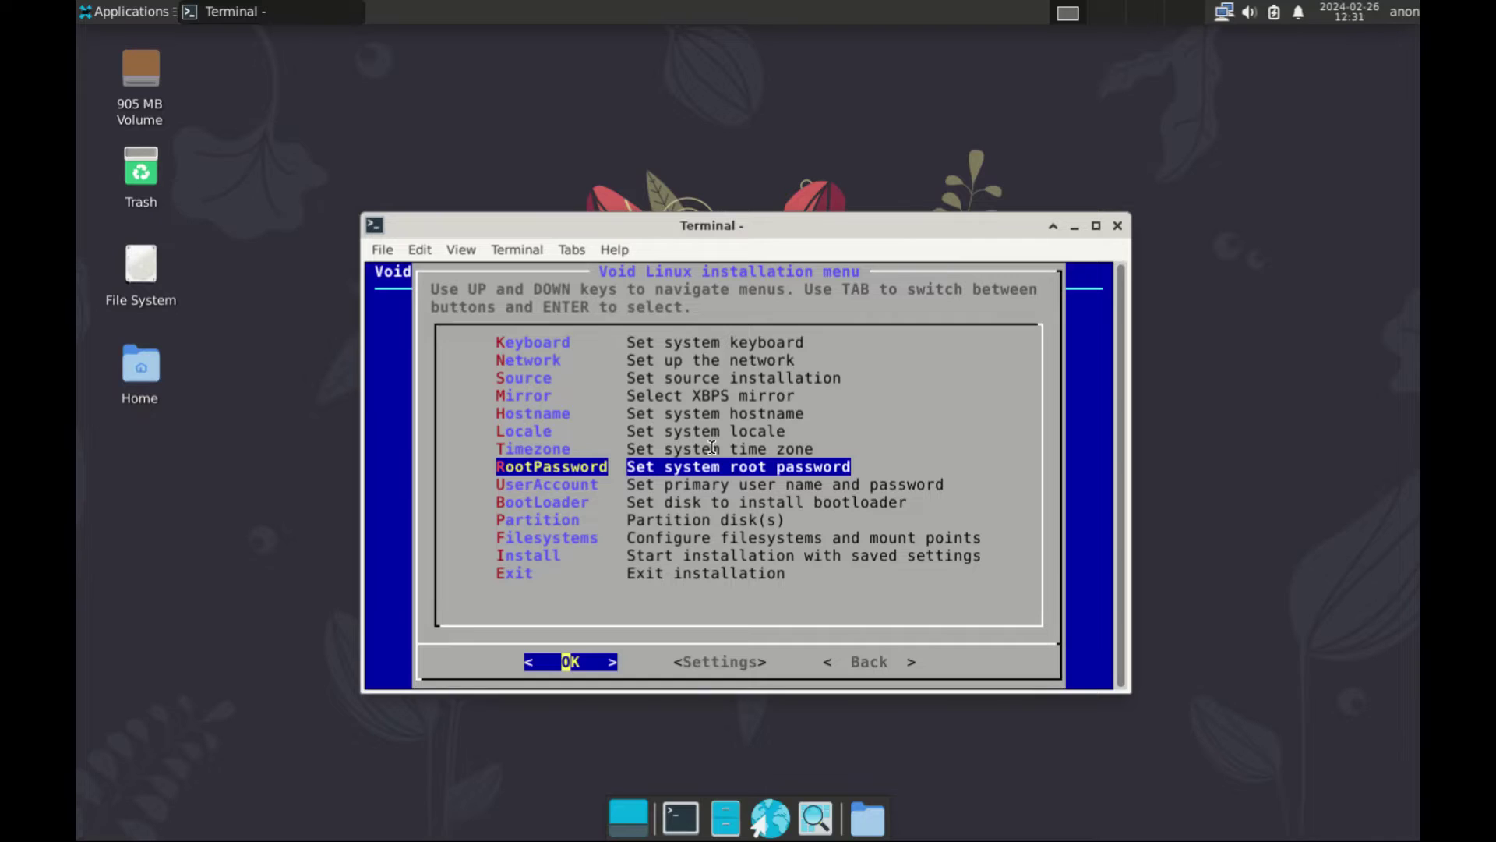
Step: Enter and confirm the root password
{"action": "key", "text": "Return"}
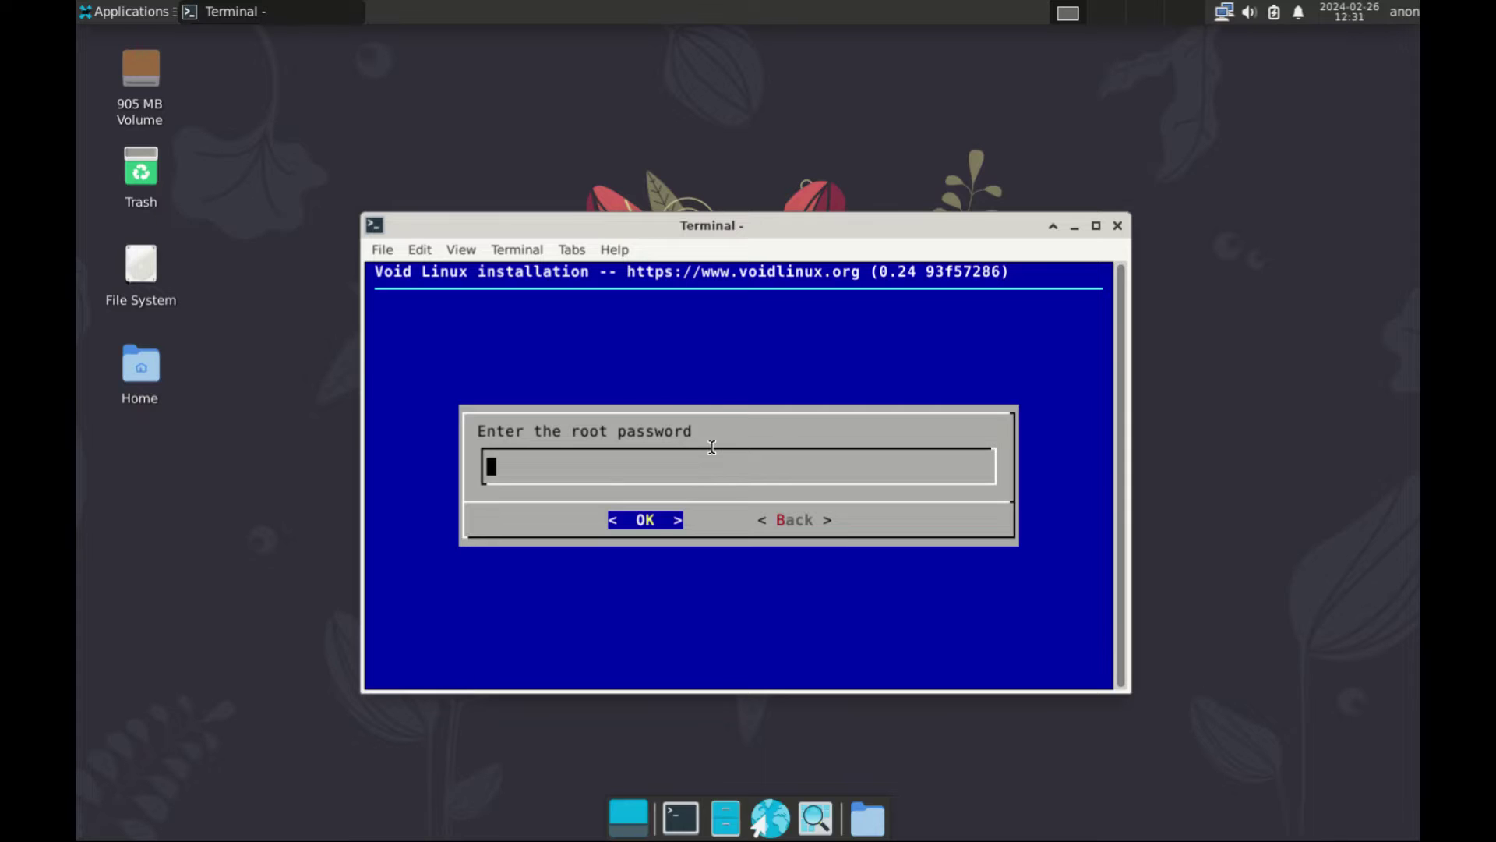
{"action": "type", "text": "****"}
{"action": "key", "text": "Return"}
{"action": "type", "text": "****"}
{"action": "key", "text": "Return"}
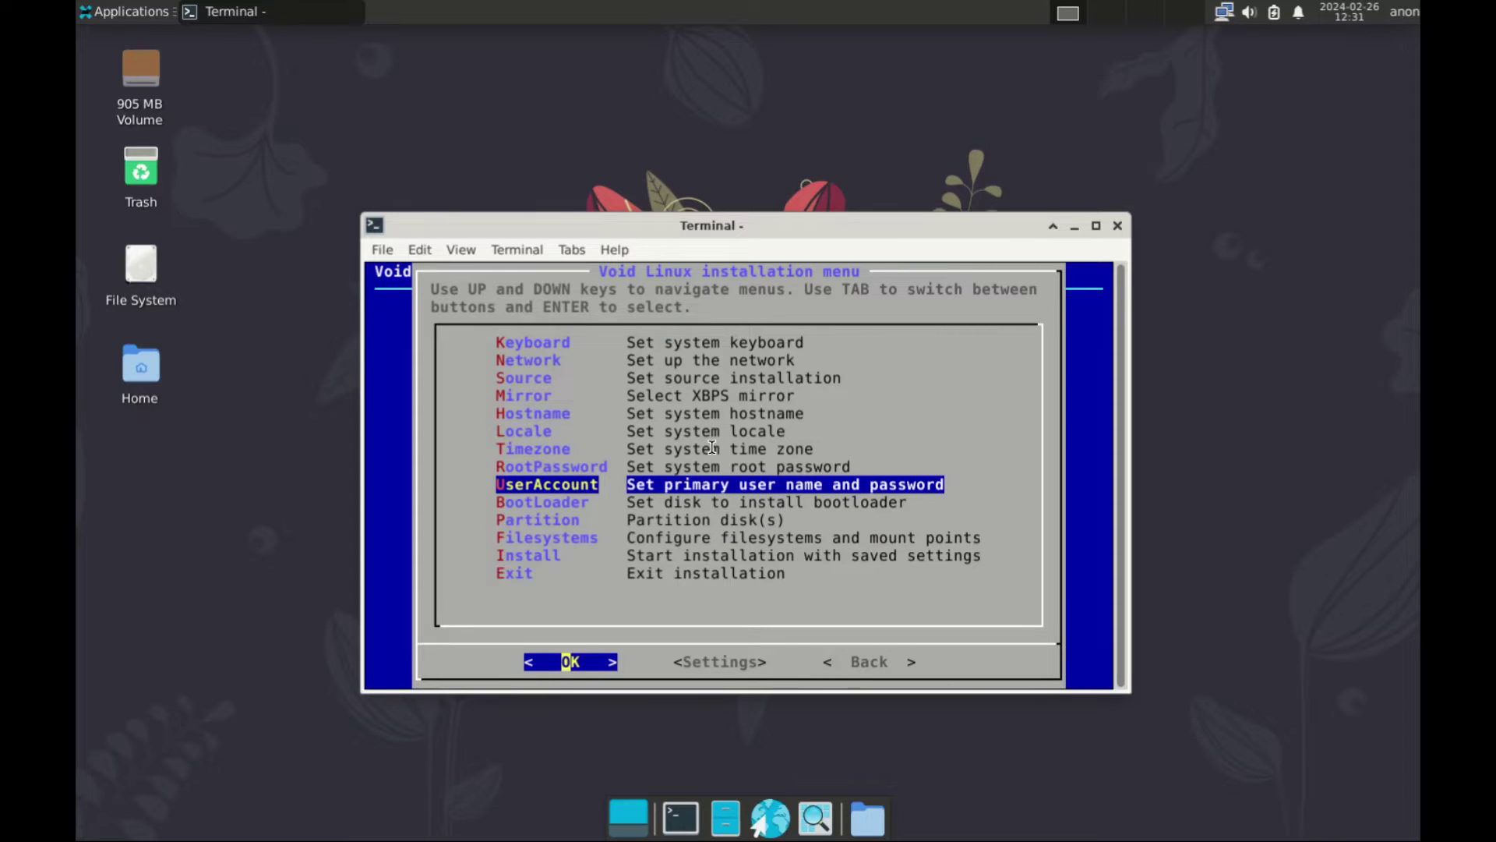
Step: Replace the default login and display names with the user's own, and enter the password twice
{"action": "key", "text": "Return"}
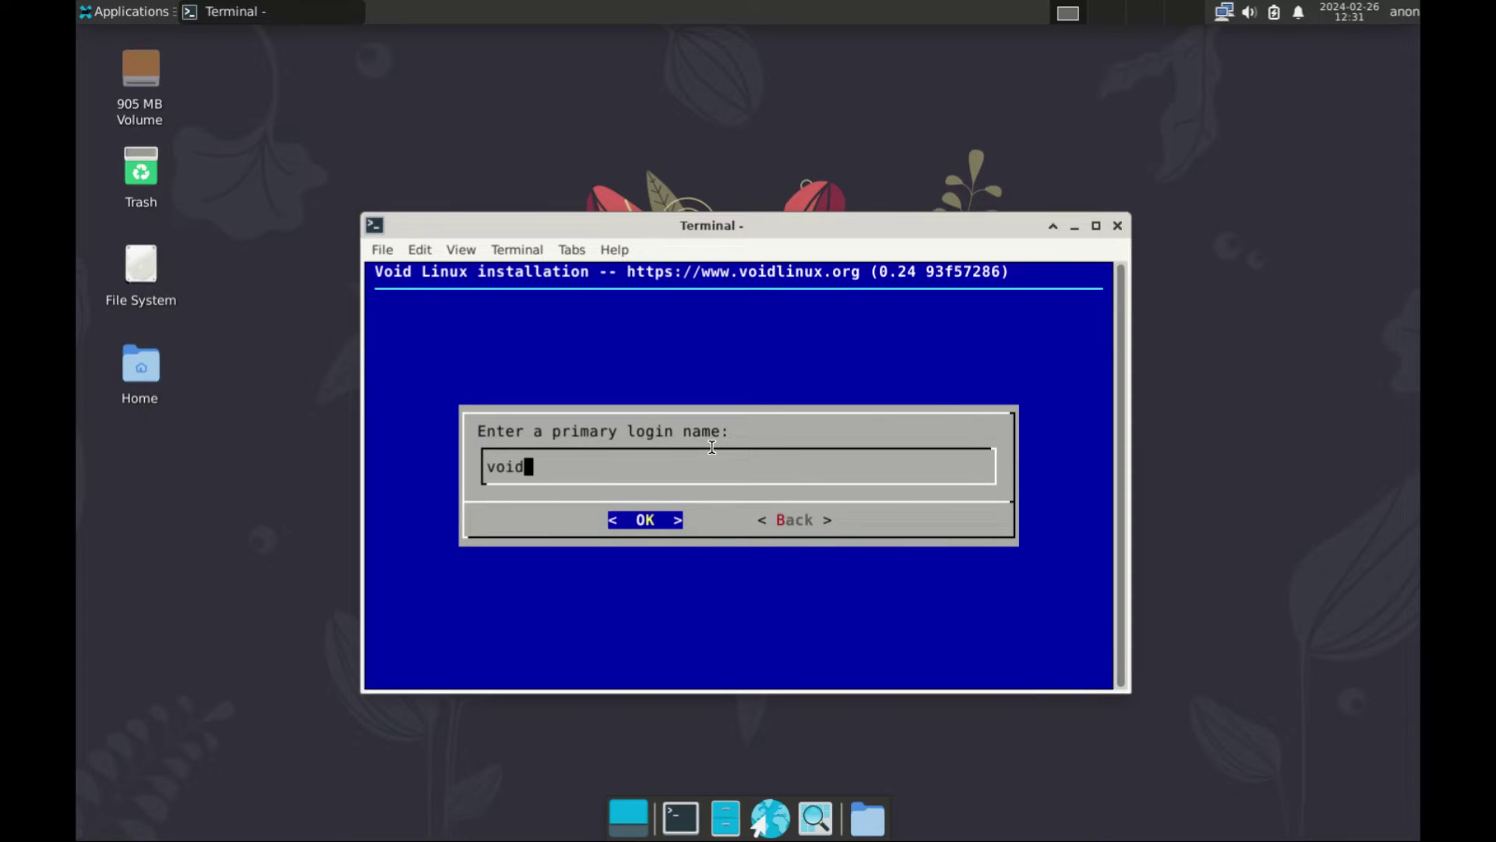
{"action": "key", "text": "BackSpace"}
{"action": "key", "text": "BackSpace"}
{"action": "key", "text": "BackSpace"}
{"action": "key", "text": "BackSpace"}
{"action": "type", "text": "alex"}
{"action": "key", "text": "Return"}
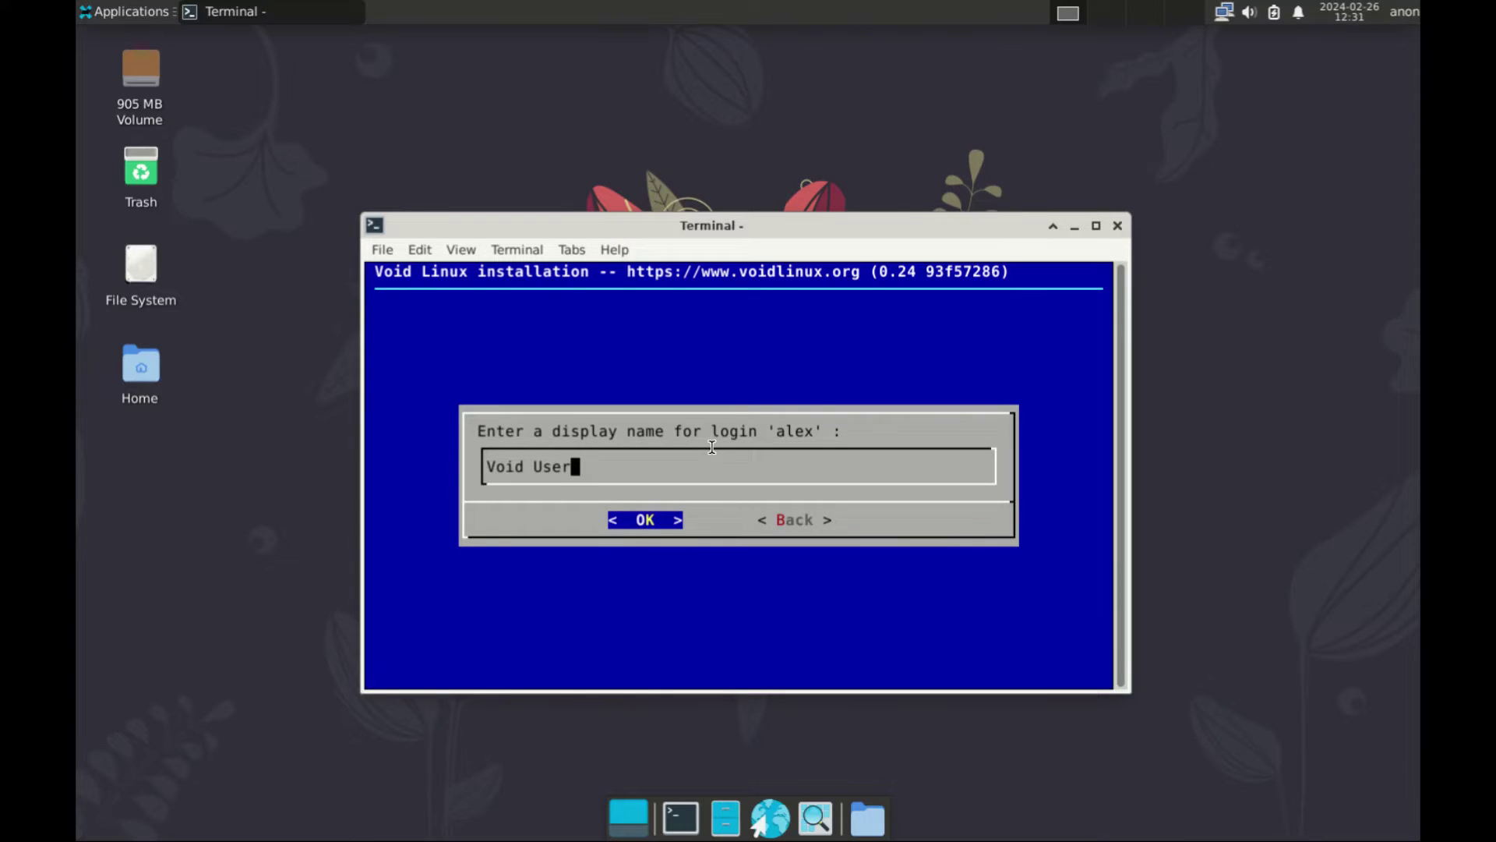
{"action": "key", "text": "BackSpace"}
{"action": "key", "text": "BackSpace"}
{"action": "key", "text": "BackSpace"}
{"action": "key", "text": "BackSpace"}
{"action": "key", "text": "BackSpace"}
{"action": "key", "text": "BackSpace"}
{"action": "key", "text": "BackSpace"}
{"action": "key", "text": "BackSpace"}
{"action": "key", "text": "BackSpace"}
{"action": "type", "text": "Alex"}
{"action": "key", "text": "Return"}
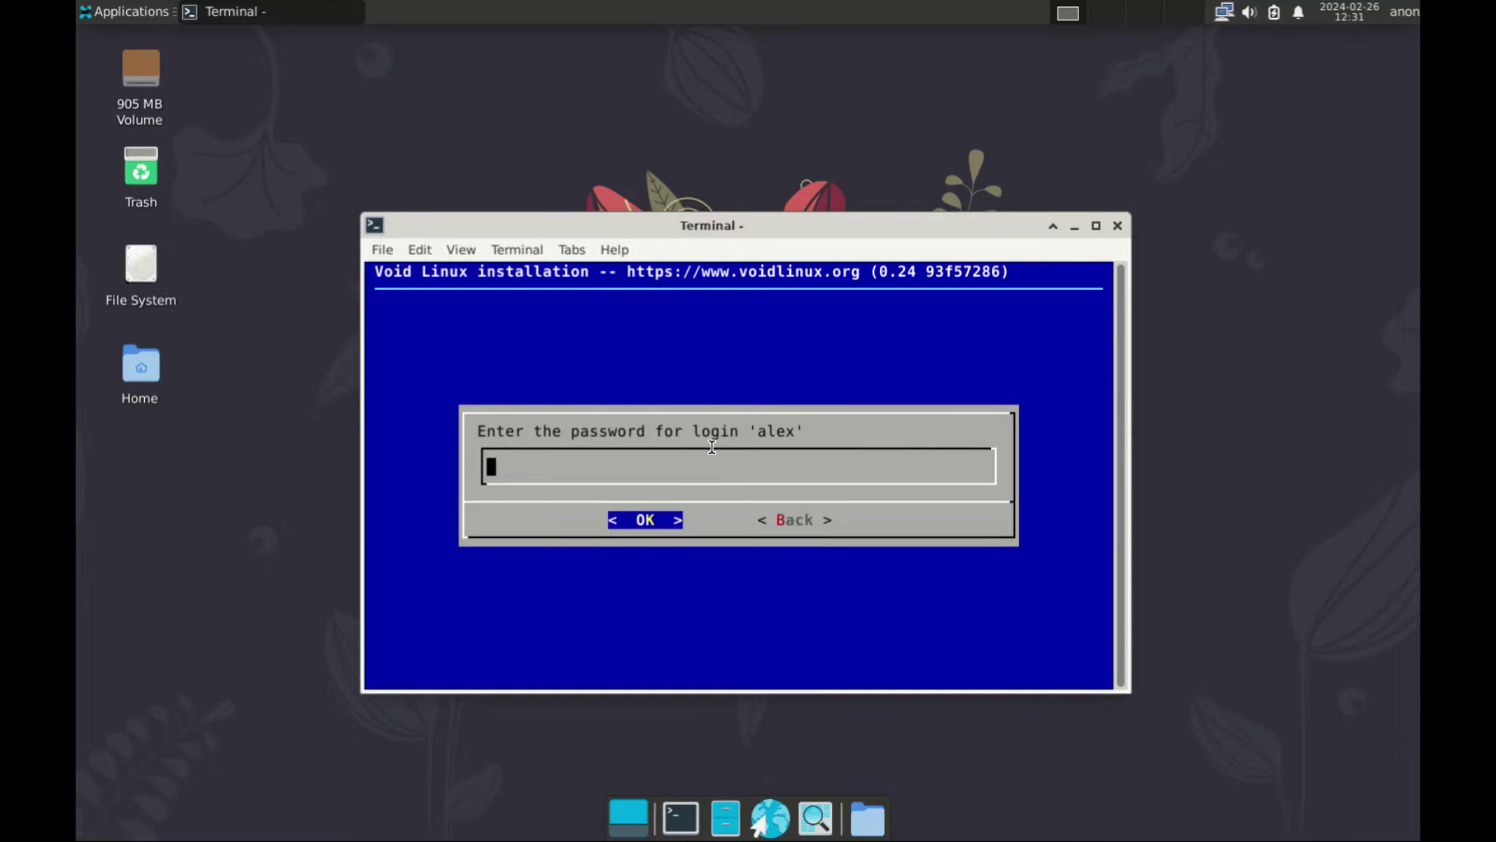
{"action": "type", "text": "***"}
{"action": "key", "text": "Return"}
{"action": "type", "text": "***"}
{"action": "key", "text": "Return"}
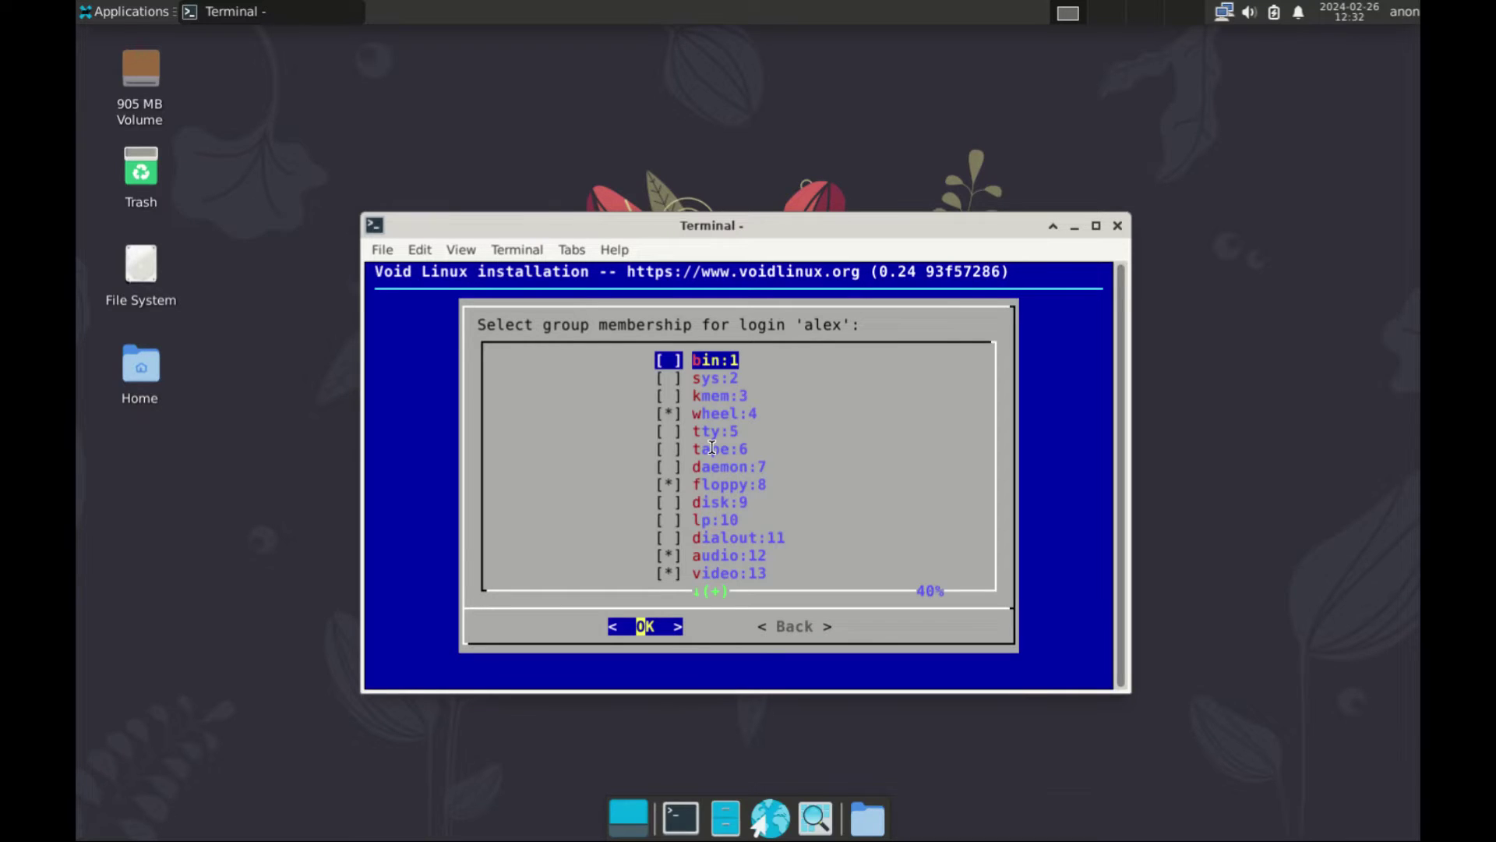
Step: Accept the default group memberships, including wheel, audio and video
{"action": "key", "text": "Down"}
{"action": "key", "text": "Down"}
{"action": "key", "text": "Down"}
{"action": "key", "text": "Down"}
{"action": "key", "text": "Down"}
{"action": "key", "text": "Down"}
{"action": "key", "text": "Down"}
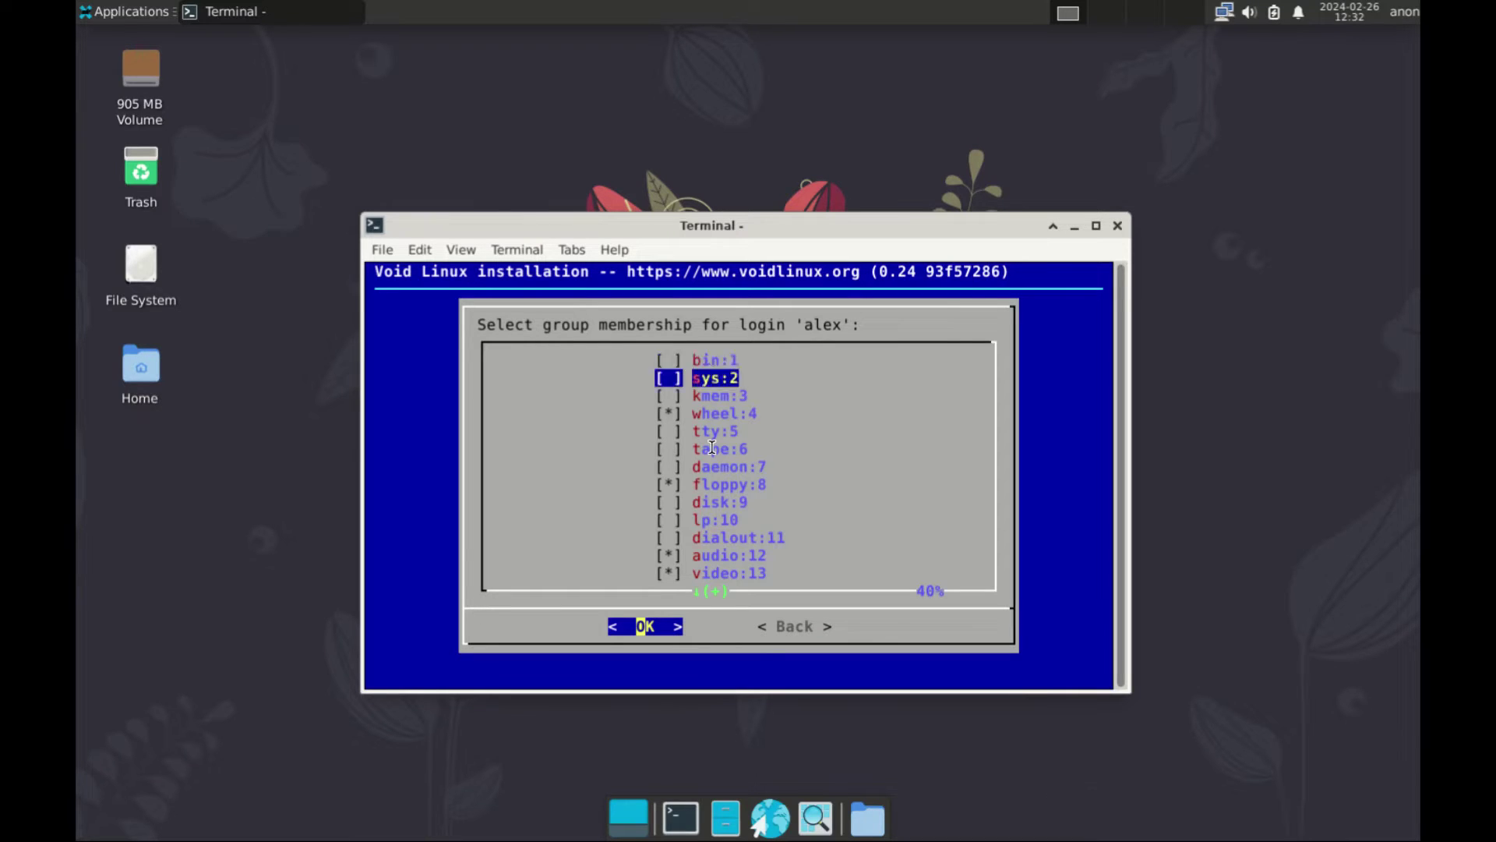
{"action": "key", "text": "Down"}
{"action": "key", "text": "Down"}
{"action": "key", "text": "Down"}
{"action": "key", "text": "Down"}
{"action": "key", "text": "Down"}
{"action": "key", "text": "Down"}
{"action": "key", "text": "Down"}
{"action": "key", "text": "Down"}
{"action": "key", "text": "Down"}
{"action": "key", "text": "Down"}
{"action": "key", "text": "Down"}
{"action": "key", "text": "Down"}
{"action": "key", "text": "Down"}
{"action": "key", "text": "Down"}
{"action": "key", "text": "Down"}
{"action": "key", "text": "Down"}
{"action": "key", "text": "Down"}
{"action": "key", "text": "Down"}
{"action": "key", "text": "Down"}
{"action": "key", "text": "Down"}
{"action": "key", "text": "Down"}
{"action": "key", "text": "Down"}
{"action": "key", "text": "Down"}
{"action": "key", "text": "Up"}
{"action": "key", "text": "Up"}
{"action": "key", "text": "Up"}
{"action": "key", "text": "Up"}
{"action": "key", "text": "Up"}
{"action": "key", "text": "Up"}
{"action": "key", "text": "Up"}
{"action": "key", "text": "Up"}
{"action": "key", "text": "Up"}
{"action": "key", "text": "Up"}
{"action": "key", "text": "Up"}
{"action": "key", "text": "Up"}
{"action": "key", "text": "Up"}
{"action": "key", "text": "Up"}
{"action": "key", "text": "Up"}
{"action": "key", "text": "Up"}
{"action": "key", "text": "Up"}
{"action": "key", "text": "Up"}
{"action": "key", "text": "Up"}
{"action": "key", "text": "Up"}
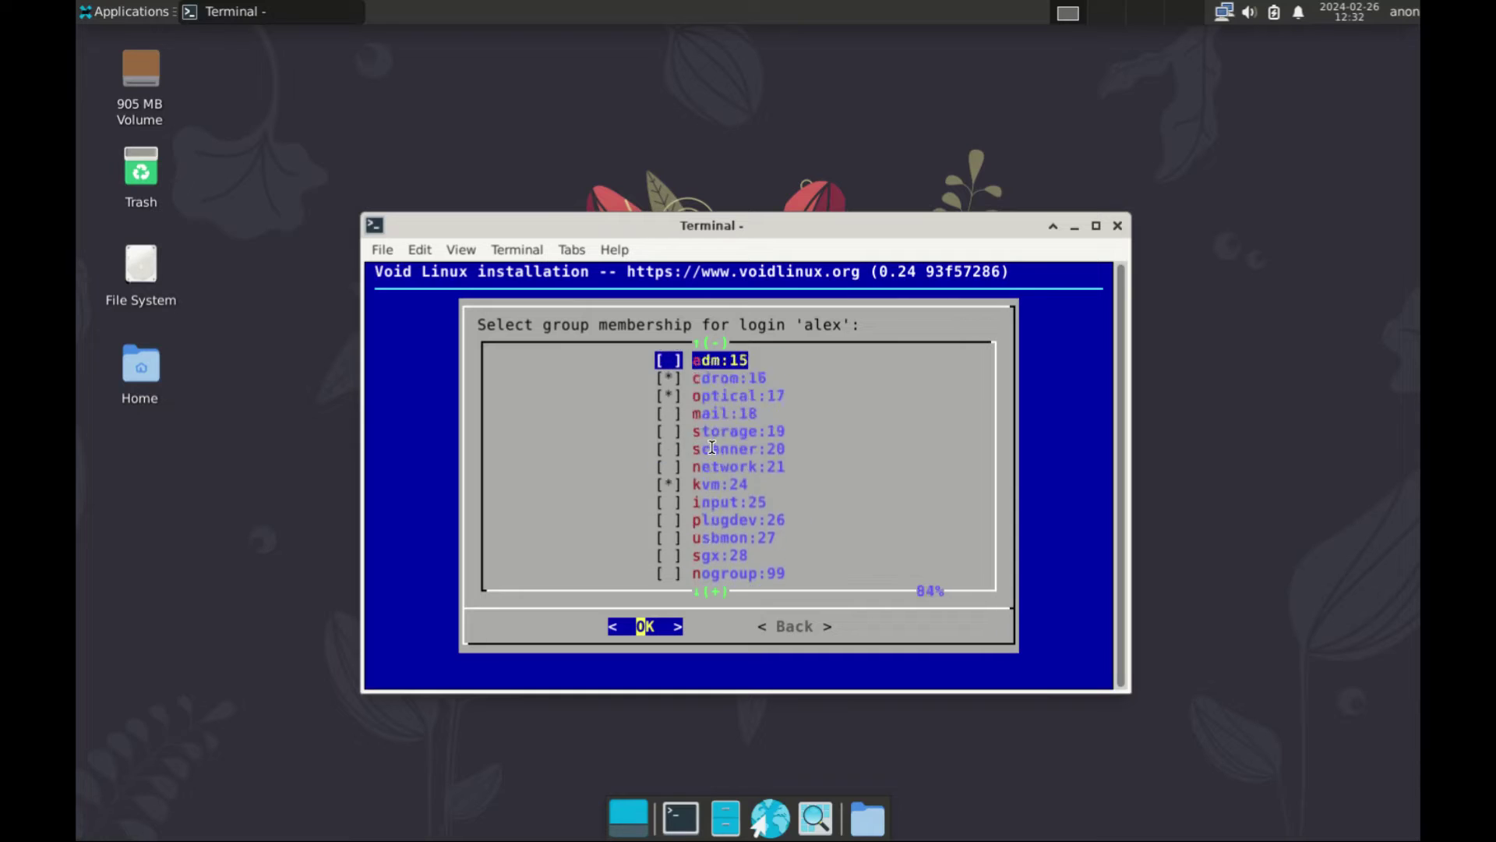
{"action": "key", "text": "Up"}
{"action": "key", "text": "Up"}
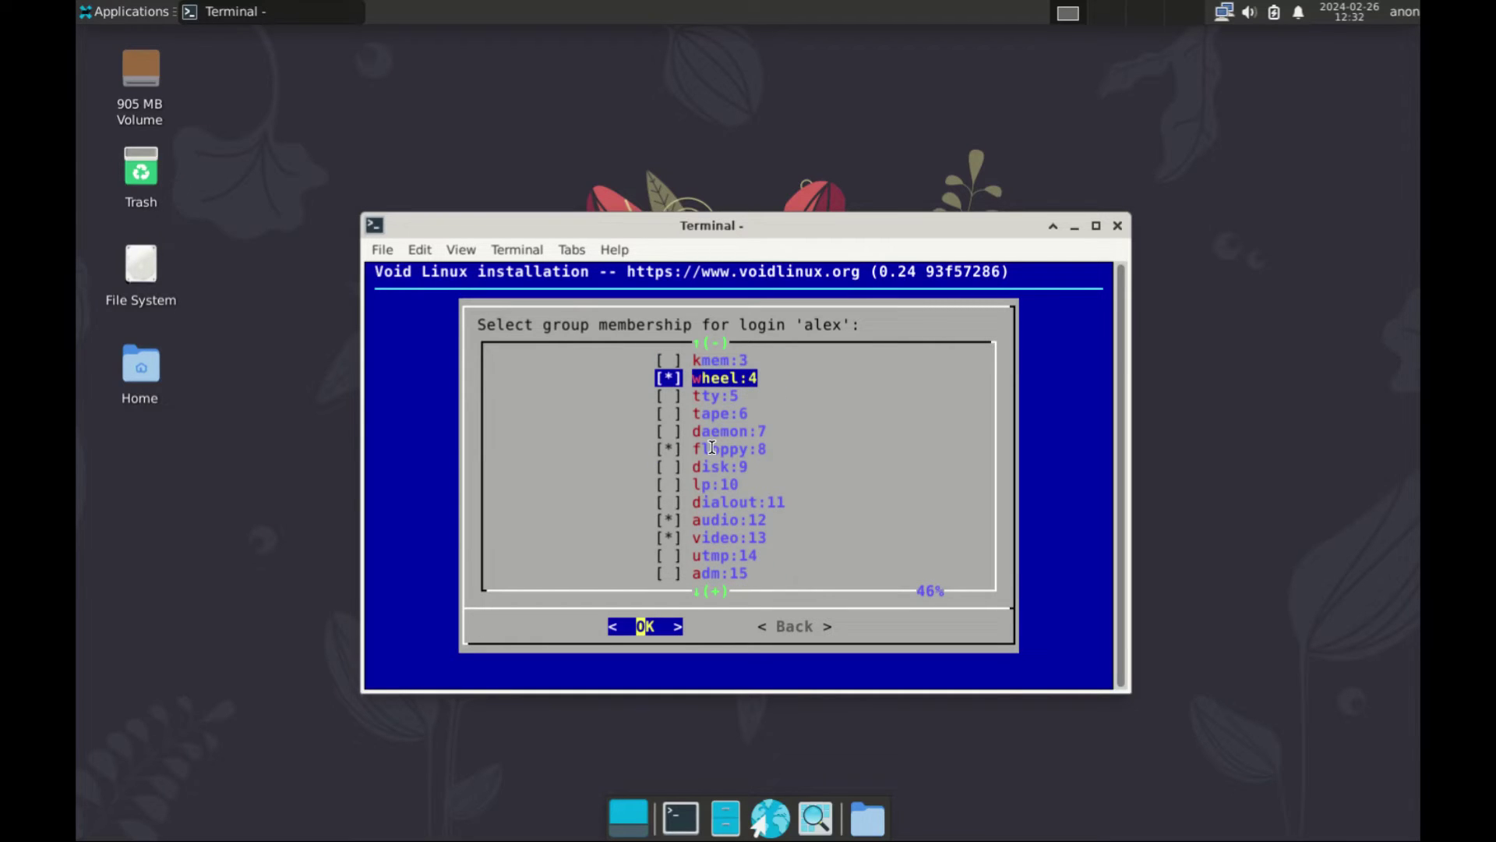
{"action": "key", "text": "Return"}
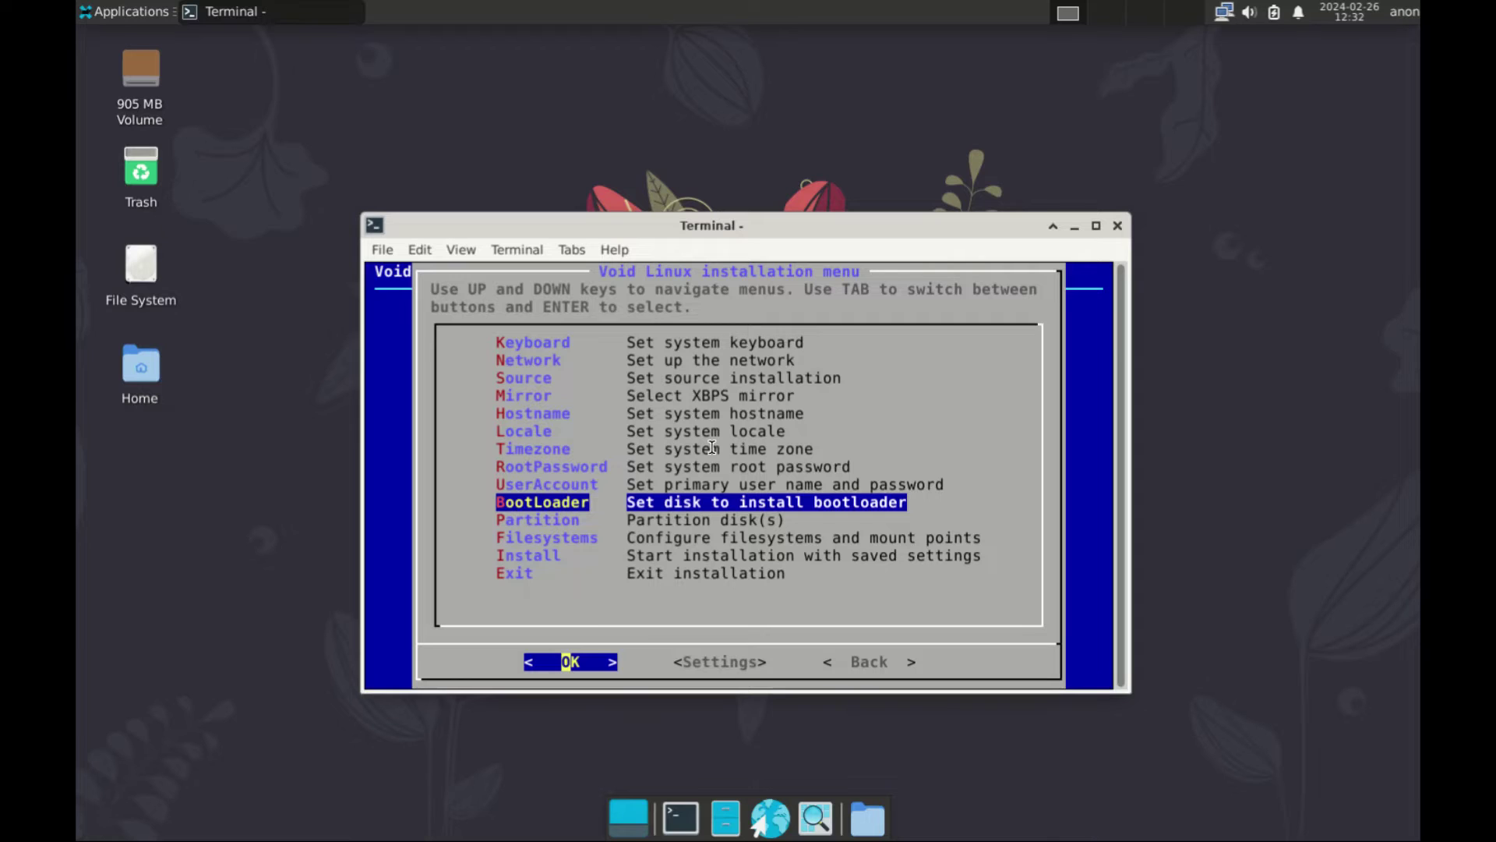
Step: Install the bootloader on /dev/vda with a graphical terminal
{"action": "key", "text": "Return"}
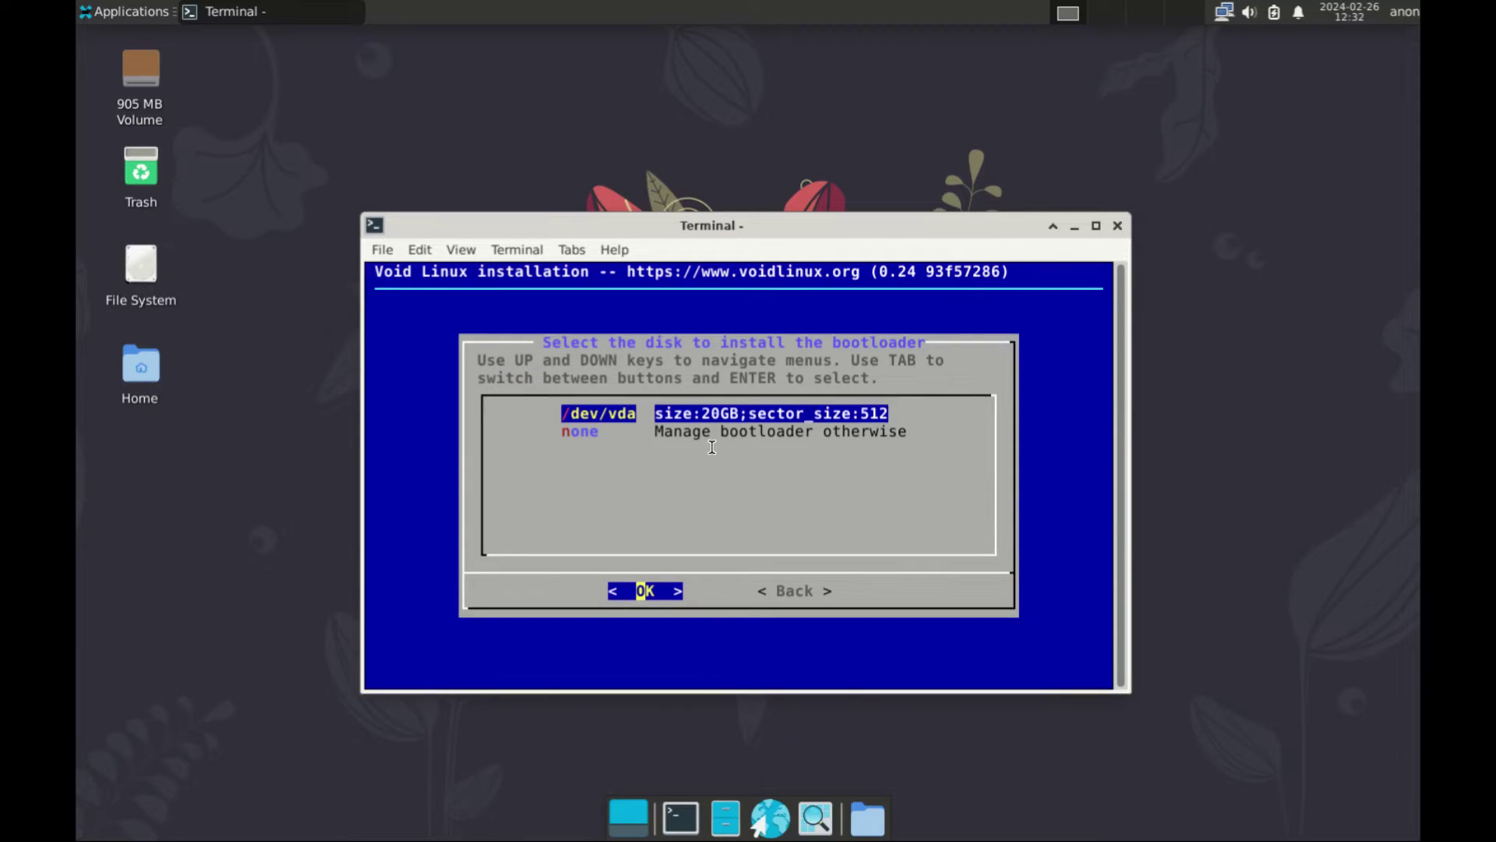
{"action": "key", "text": "Return"}
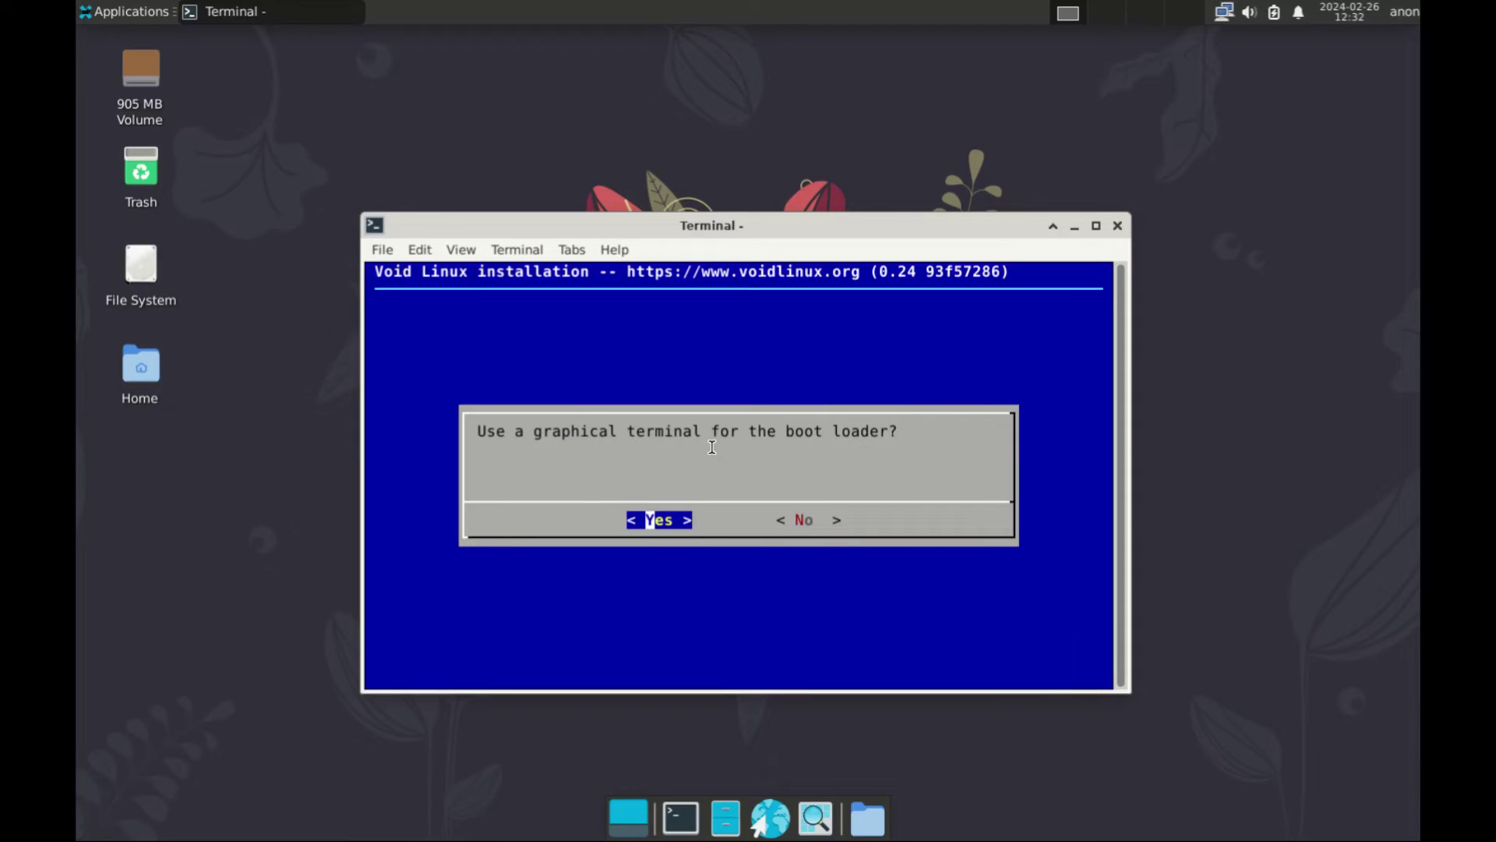
{"action": "key", "text": "Return"}
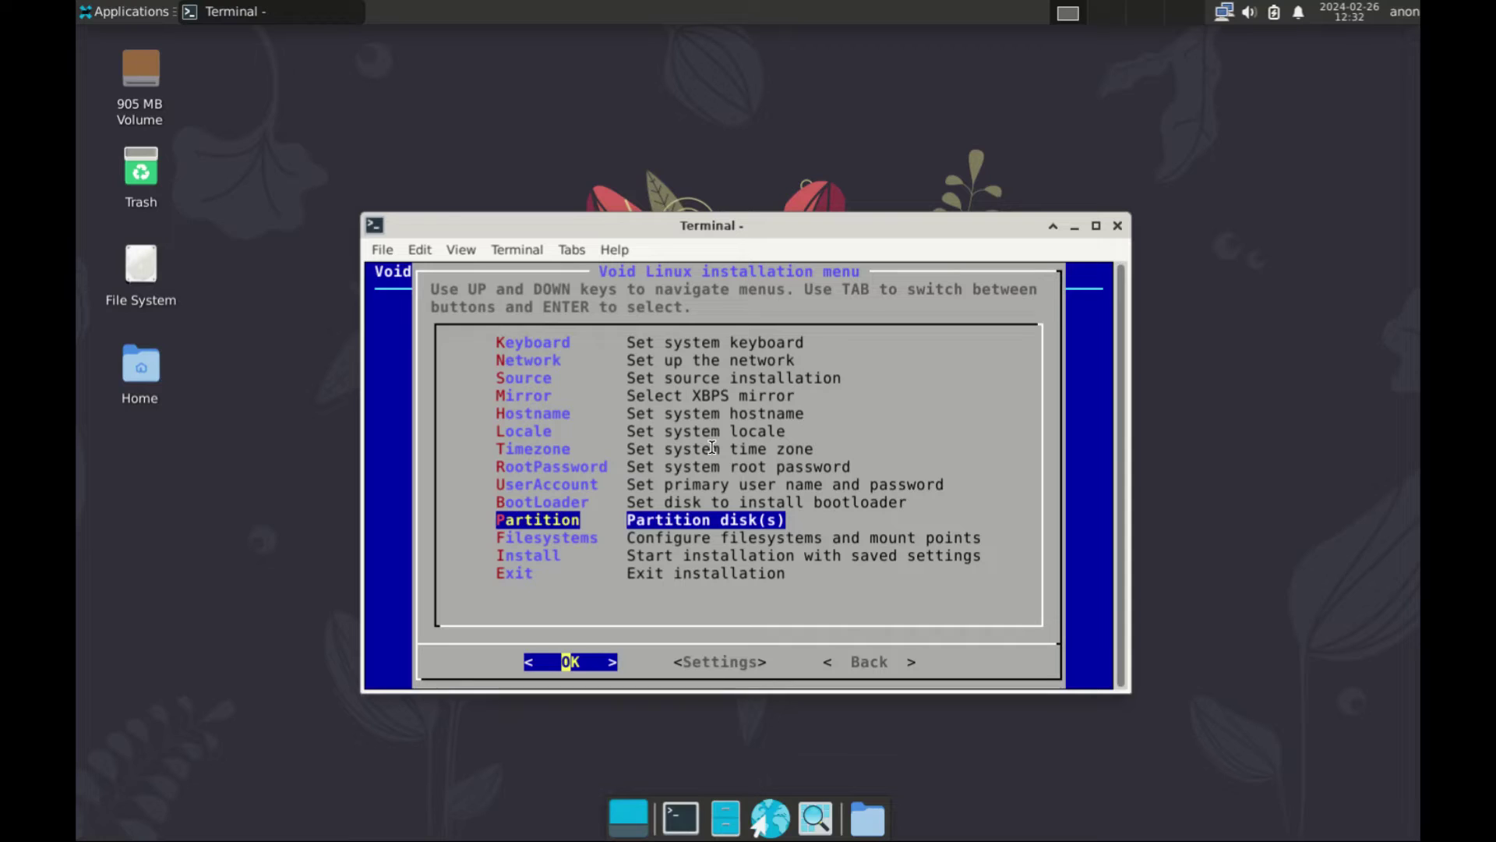
Step: Choose cfdisk to partition /dev/vda
{"action": "key", "text": "Return"}
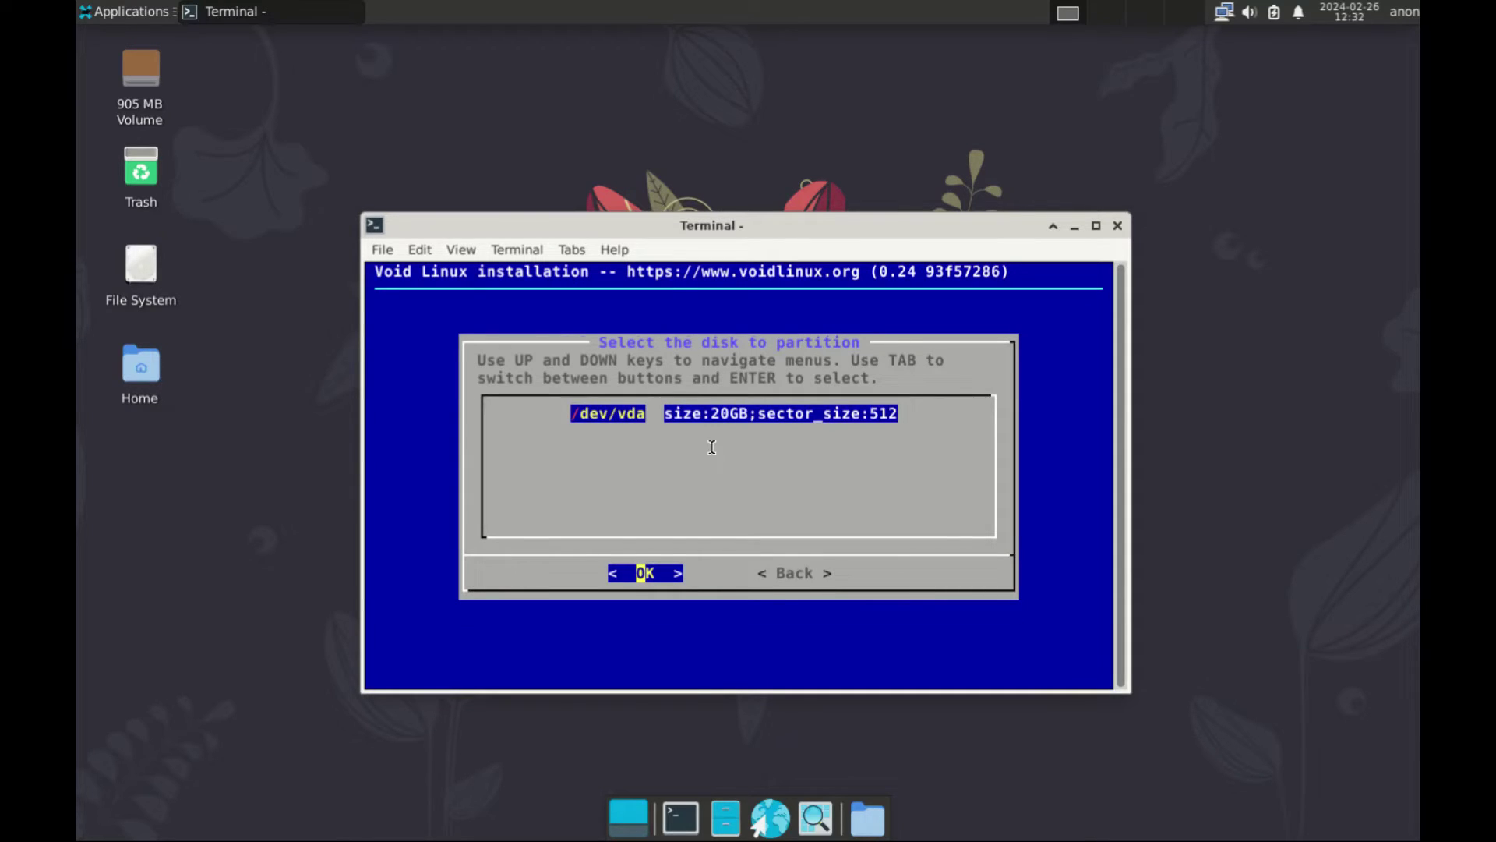
{"action": "key", "text": "Return"}
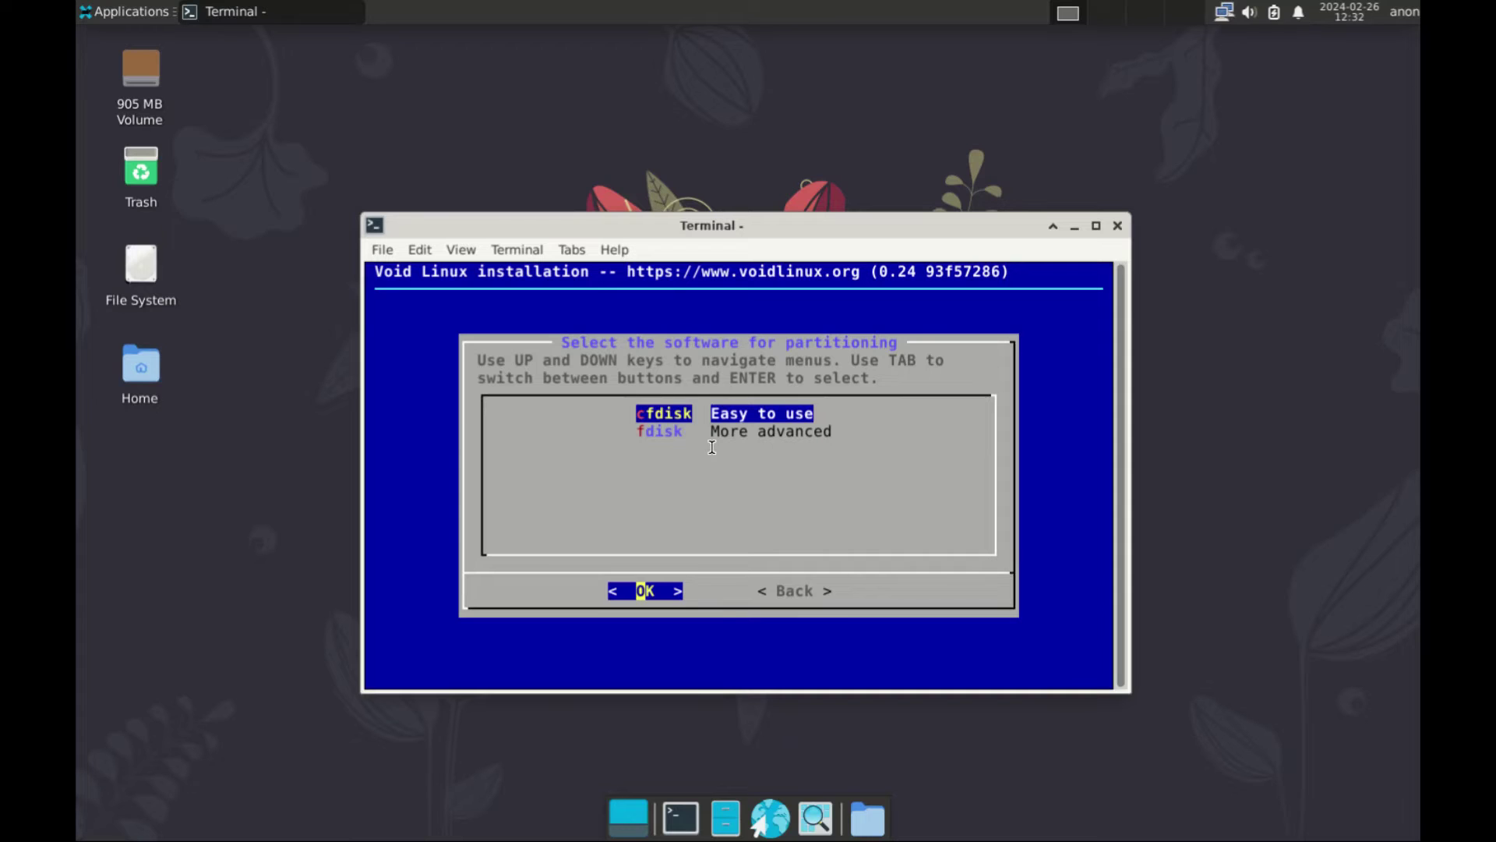
{"action": "key", "text": "Return"}
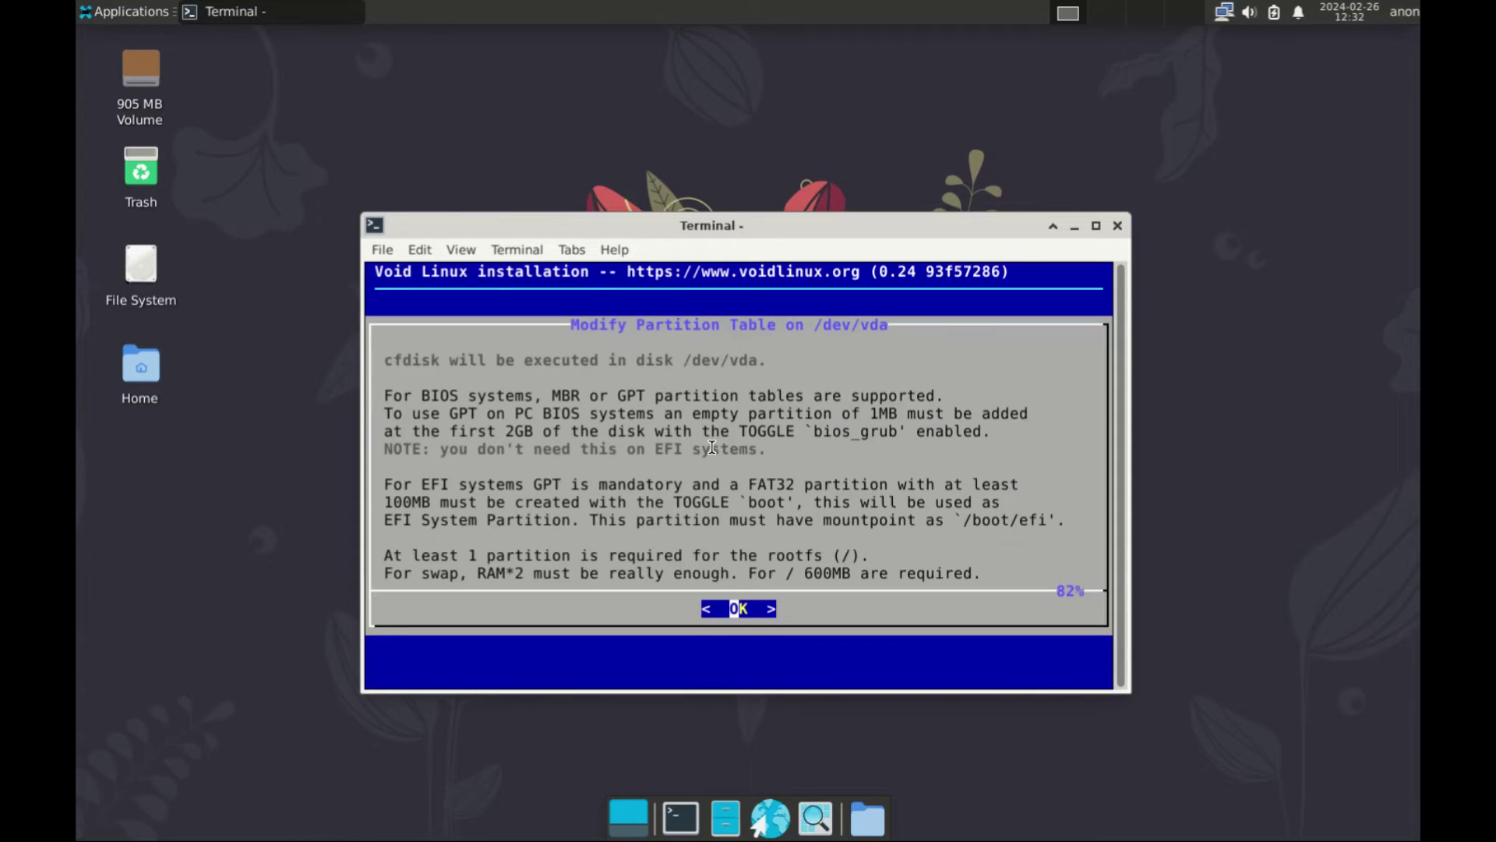
Step: Give /dev/vda a gpt label in cfdisk and create the 512M partition /dev/vda1
{"action": "key", "text": "Return"}
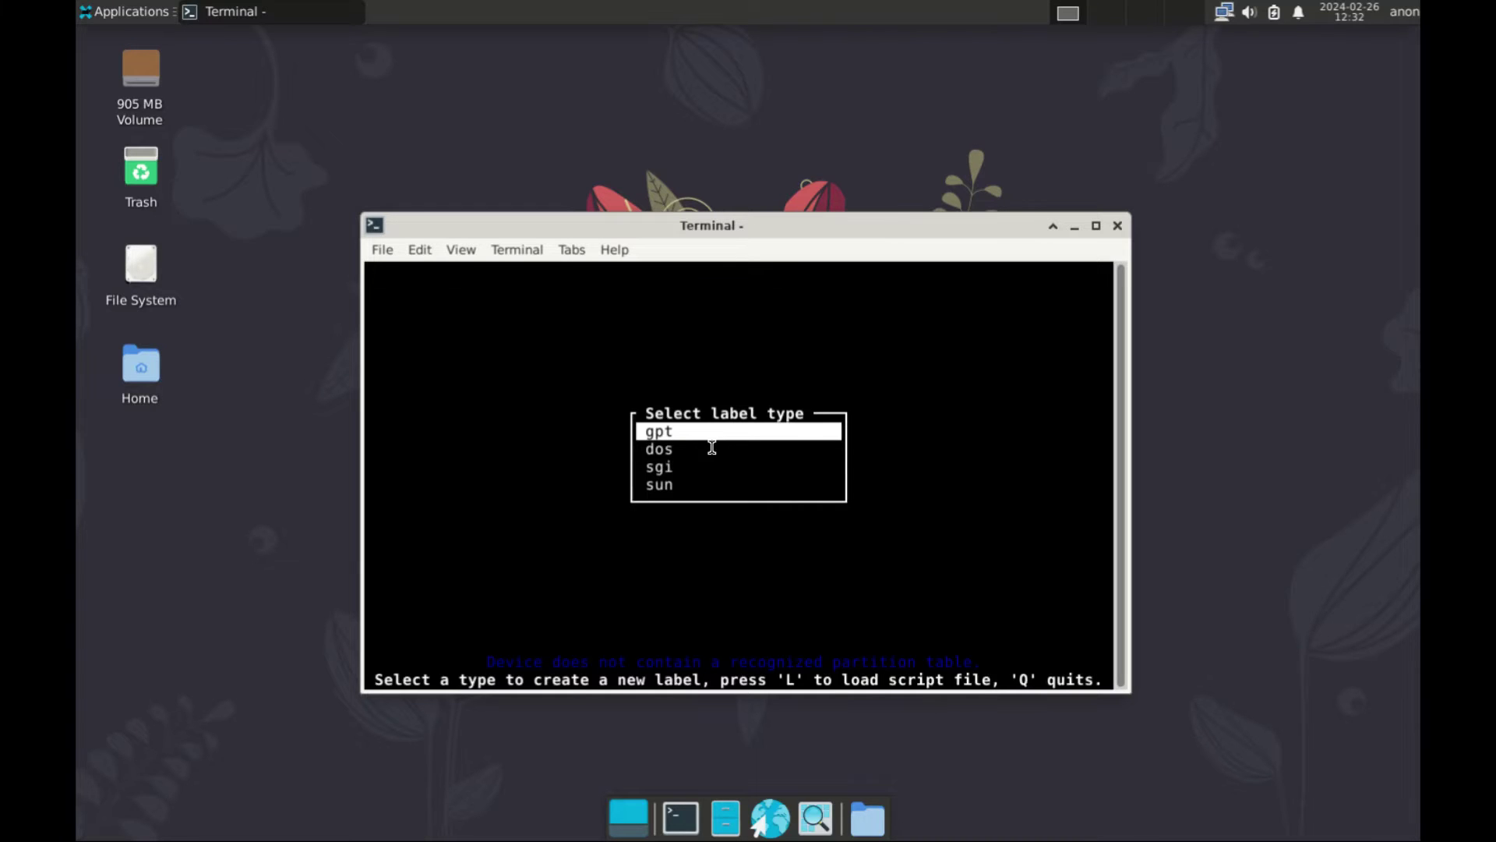
{"action": "key", "text": "Return"}
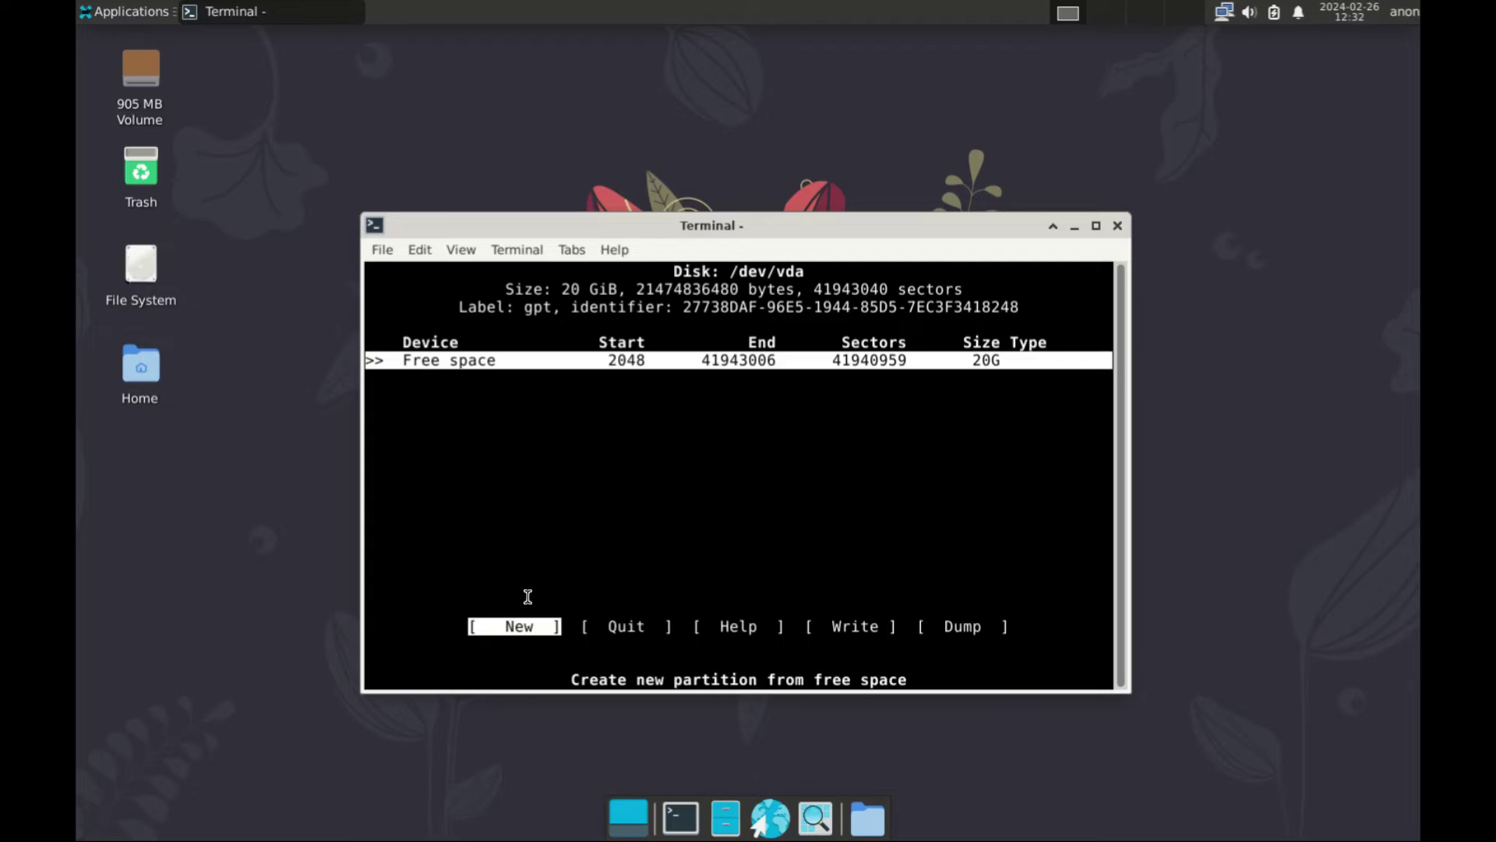
{"action": "key", "text": "Return"}
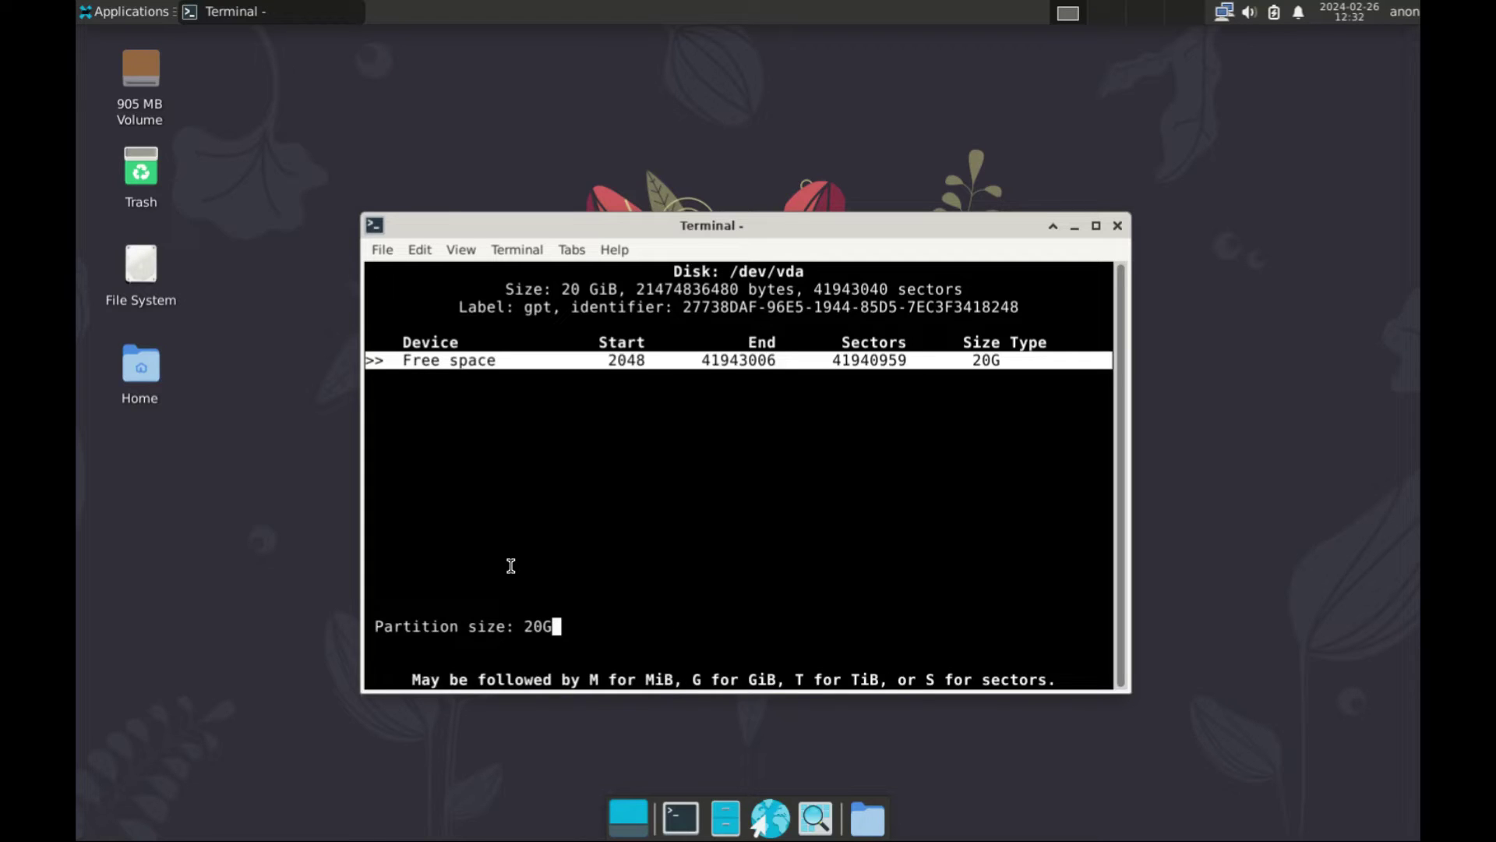
{"action": "key", "text": "BackSpace"}
{"action": "key", "text": "BackSpace"}
{"action": "key", "text": "BackSpace"}
{"action": "type", "text": "512M"}
{"action": "key", "text": "Return"}
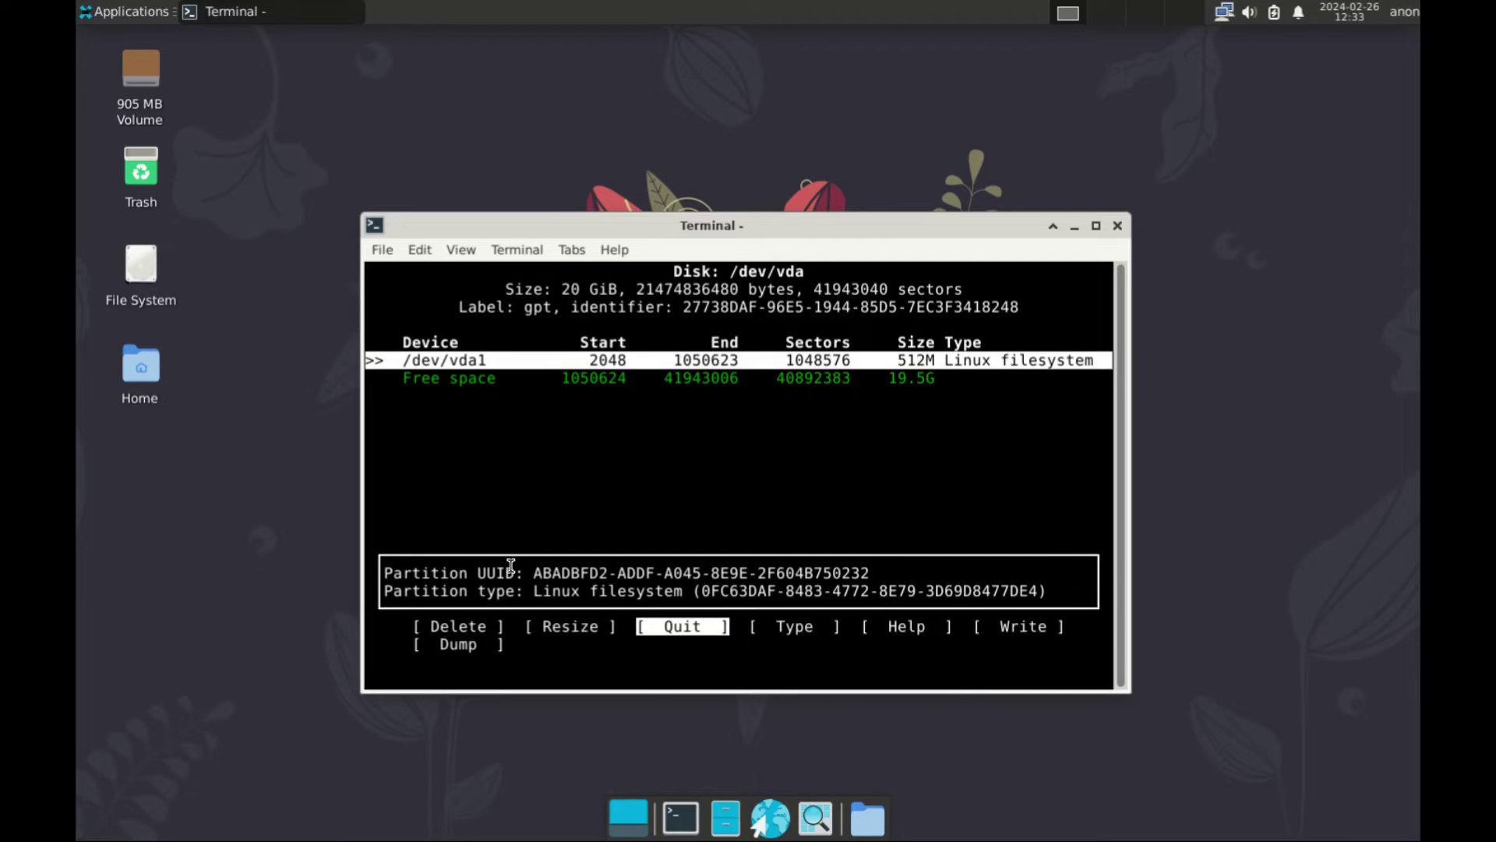
Step: Change the partition type of /dev/vda1 to BIOS boot
{"action": "key", "text": "Right"}
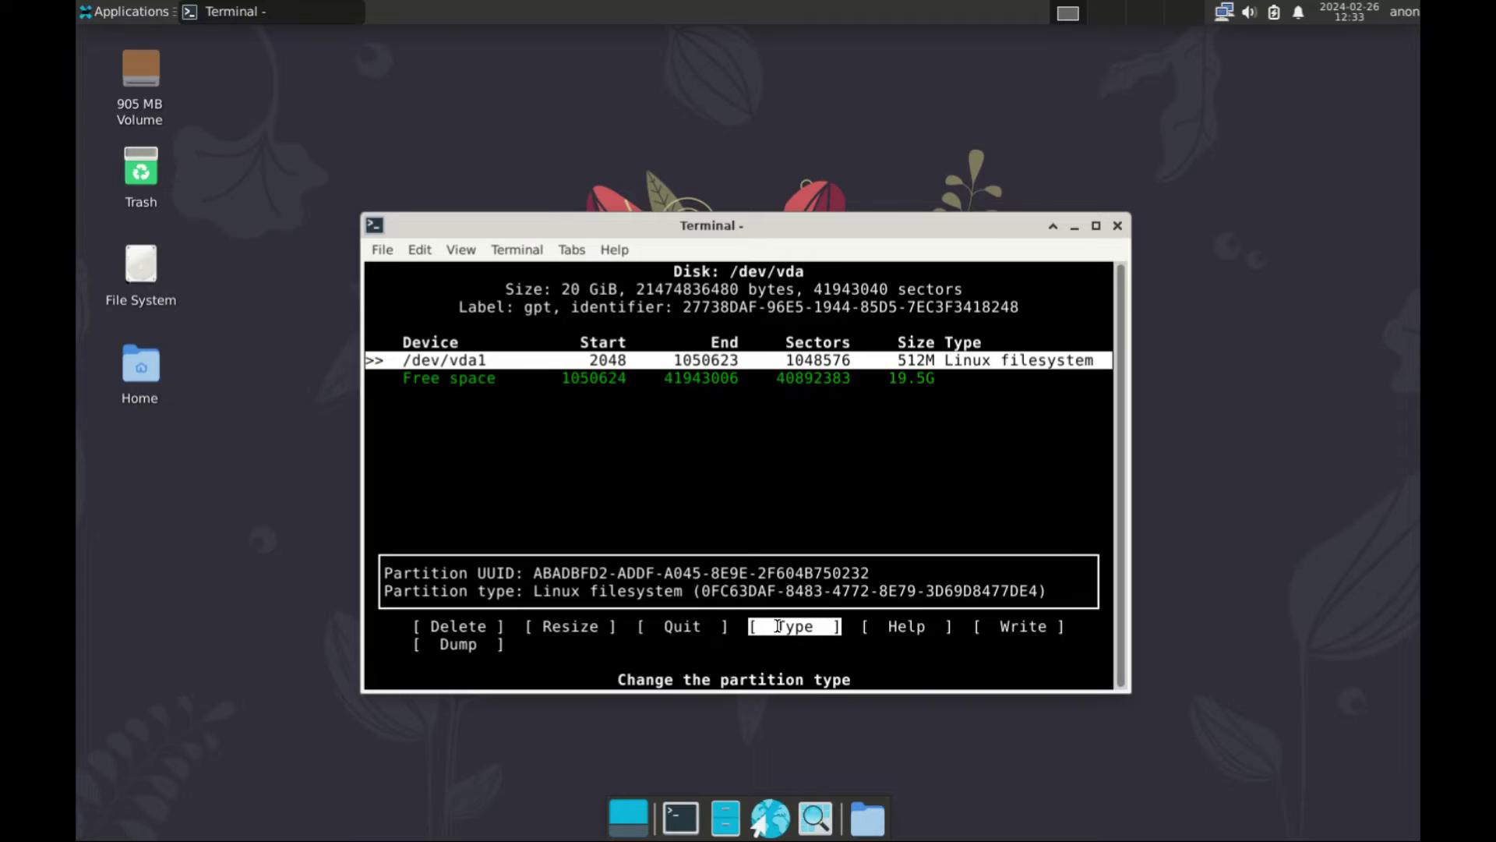
{"action": "key", "text": "Return"}
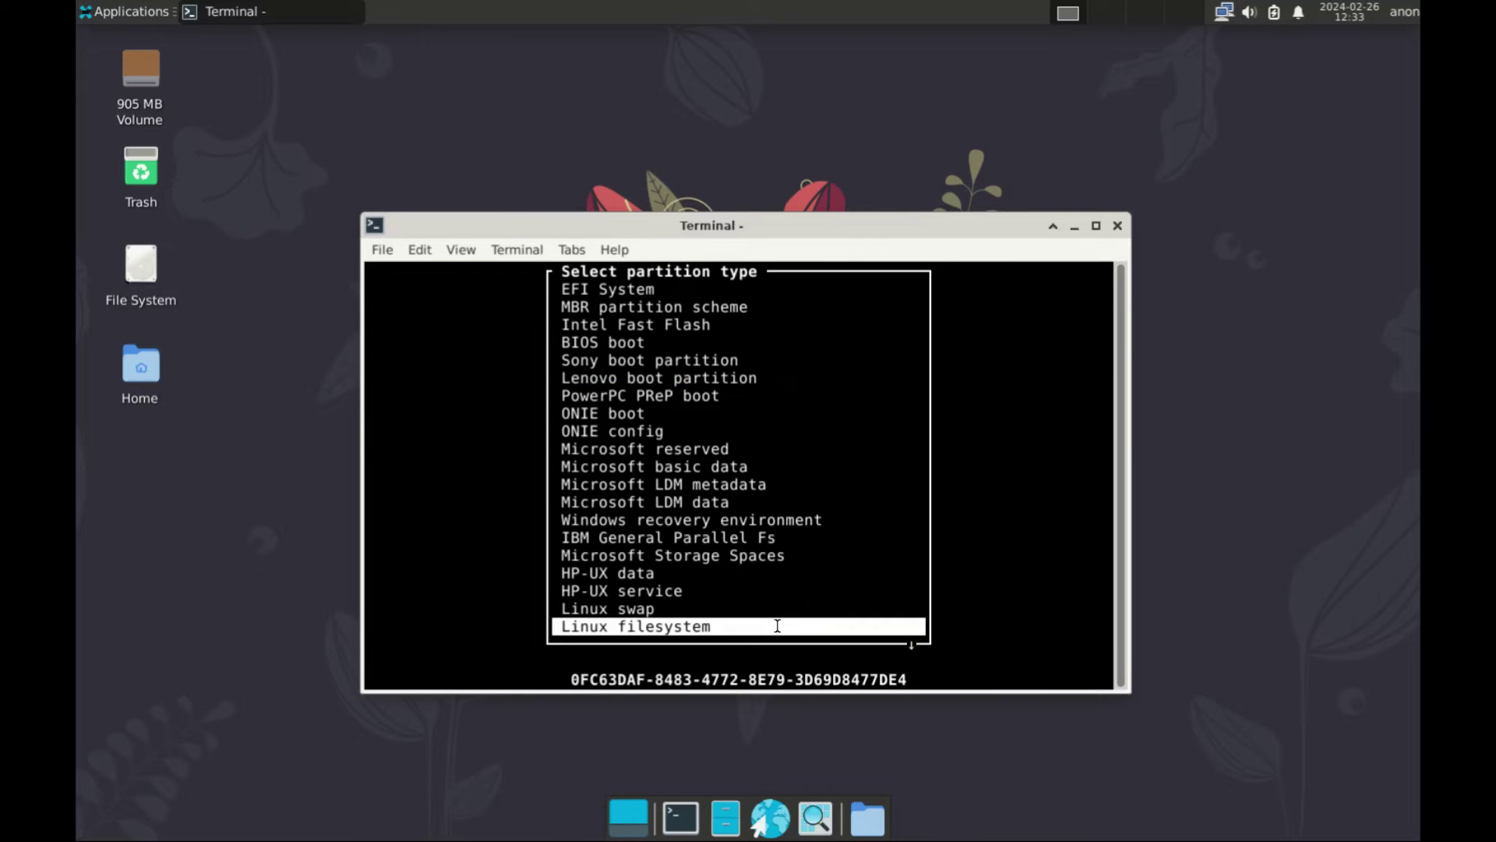
{"action": "key", "text": "Up"}
{"action": "key", "text": "Up"}
{"action": "key", "text": "Up"}
{"action": "key", "text": "Up"}
{"action": "key", "text": "Up"}
{"action": "key", "text": "Up"}
{"action": "key", "text": "Up"}
{"action": "key", "text": "Up"}
{"action": "key", "text": "Up"}
{"action": "key", "text": "Up"}
{"action": "key", "text": "Up"}
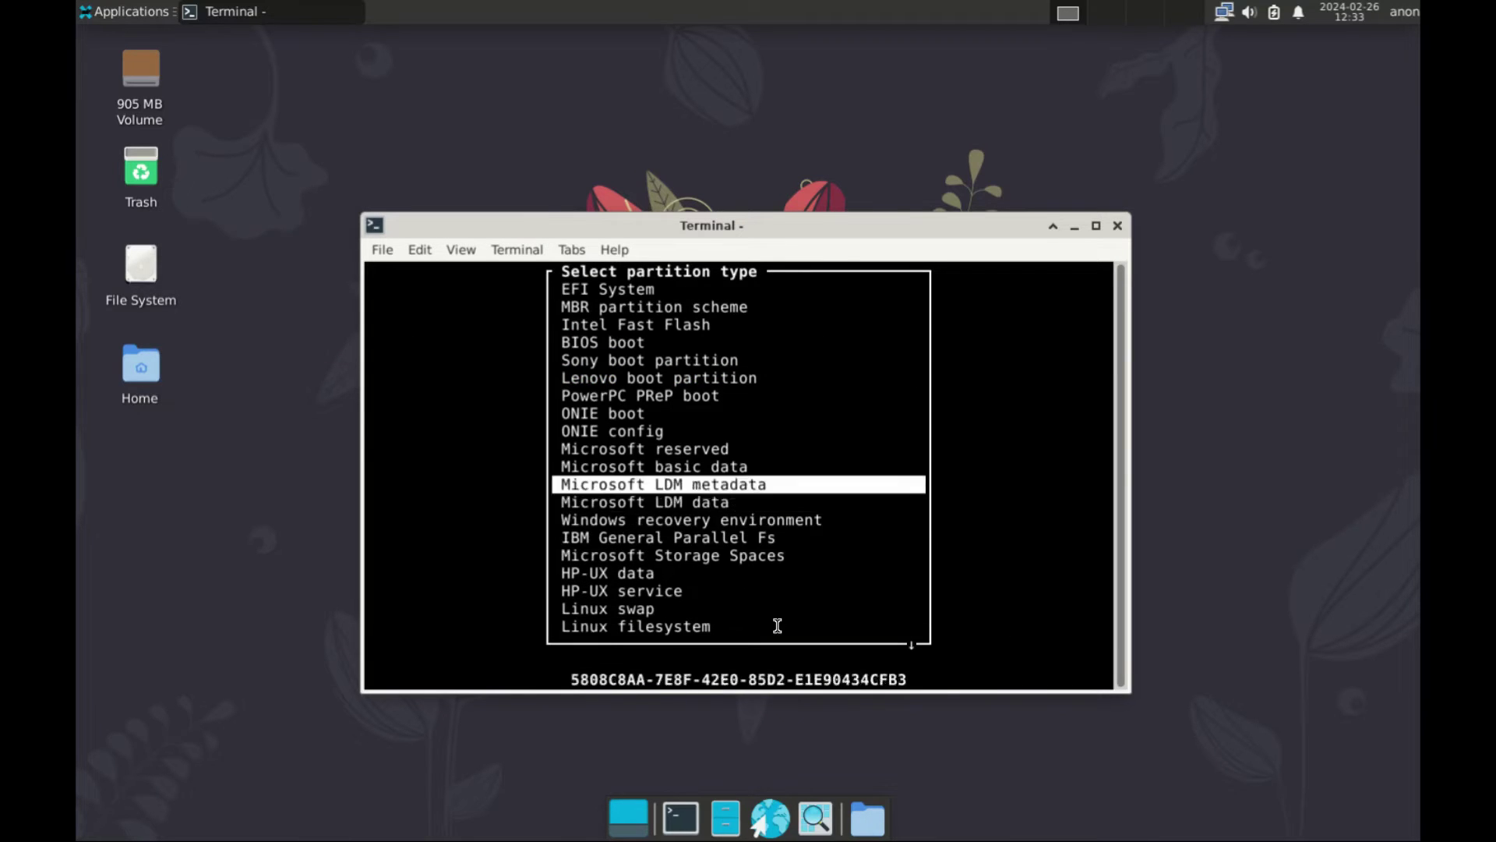
{"action": "key", "text": "Up"}
{"action": "key", "text": "Up"}
{"action": "key", "text": "Up"}
{"action": "key", "text": "Up"}
{"action": "key", "text": "Up"}
{"action": "key", "text": "Up"}
{"action": "key", "text": "Up"}
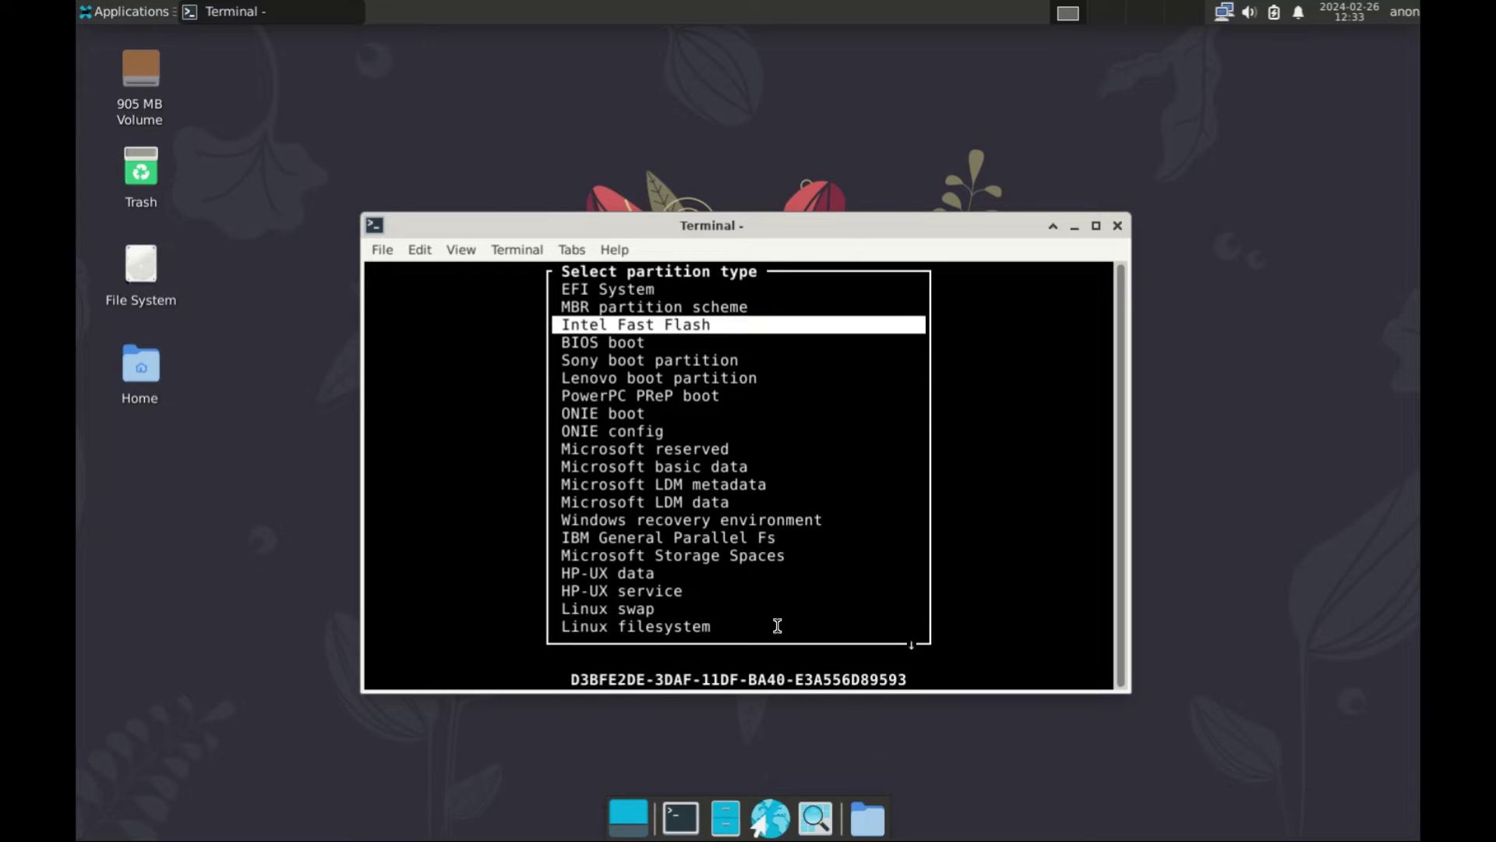
{"action": "key", "text": "Up"}
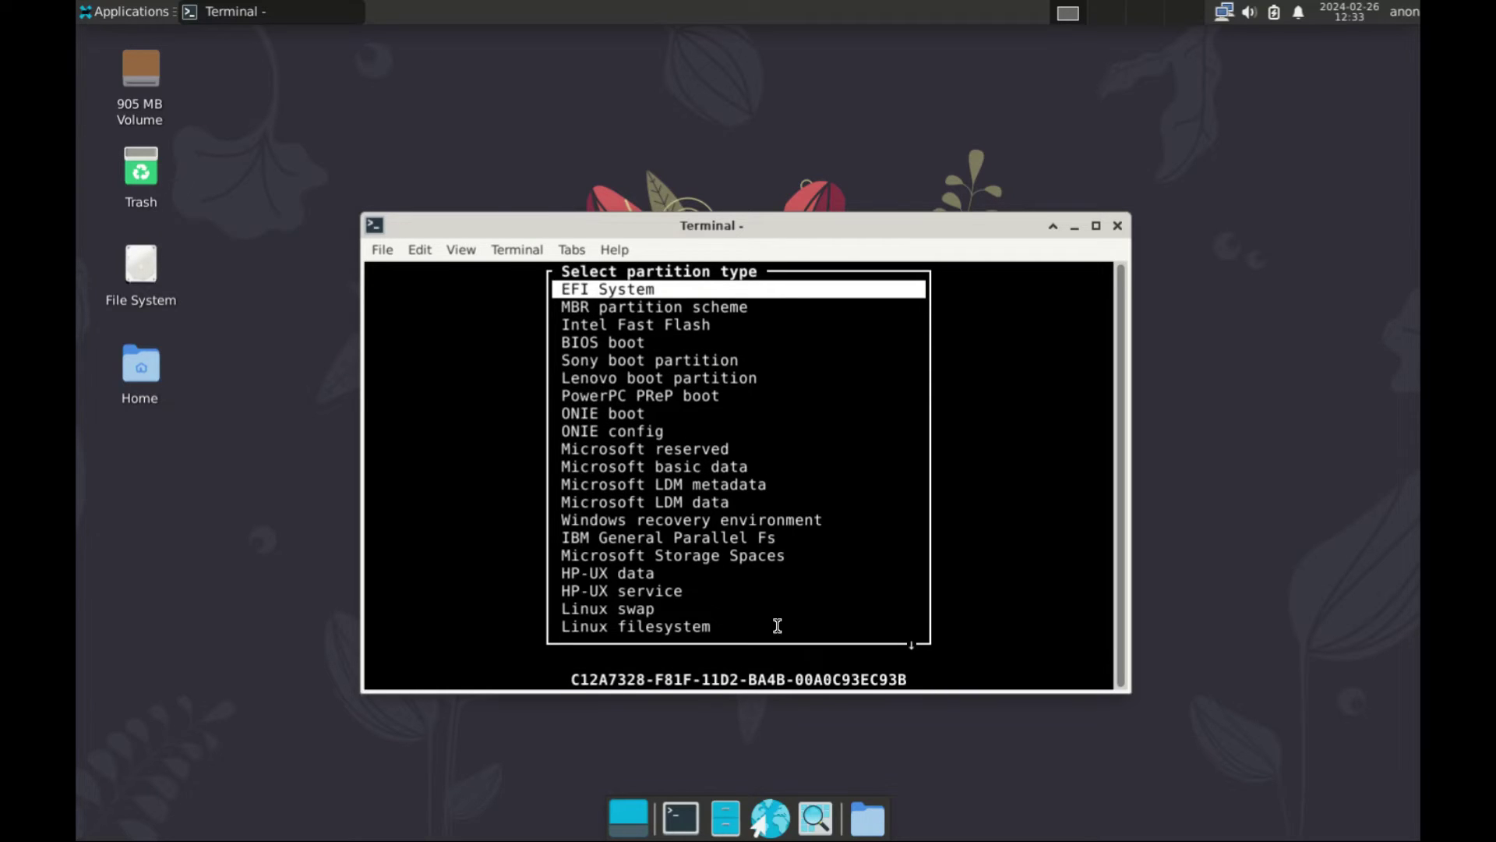
{"action": "key", "text": "Down"}
{"action": "key", "text": "Down"}
{"action": "key", "text": "Down"}
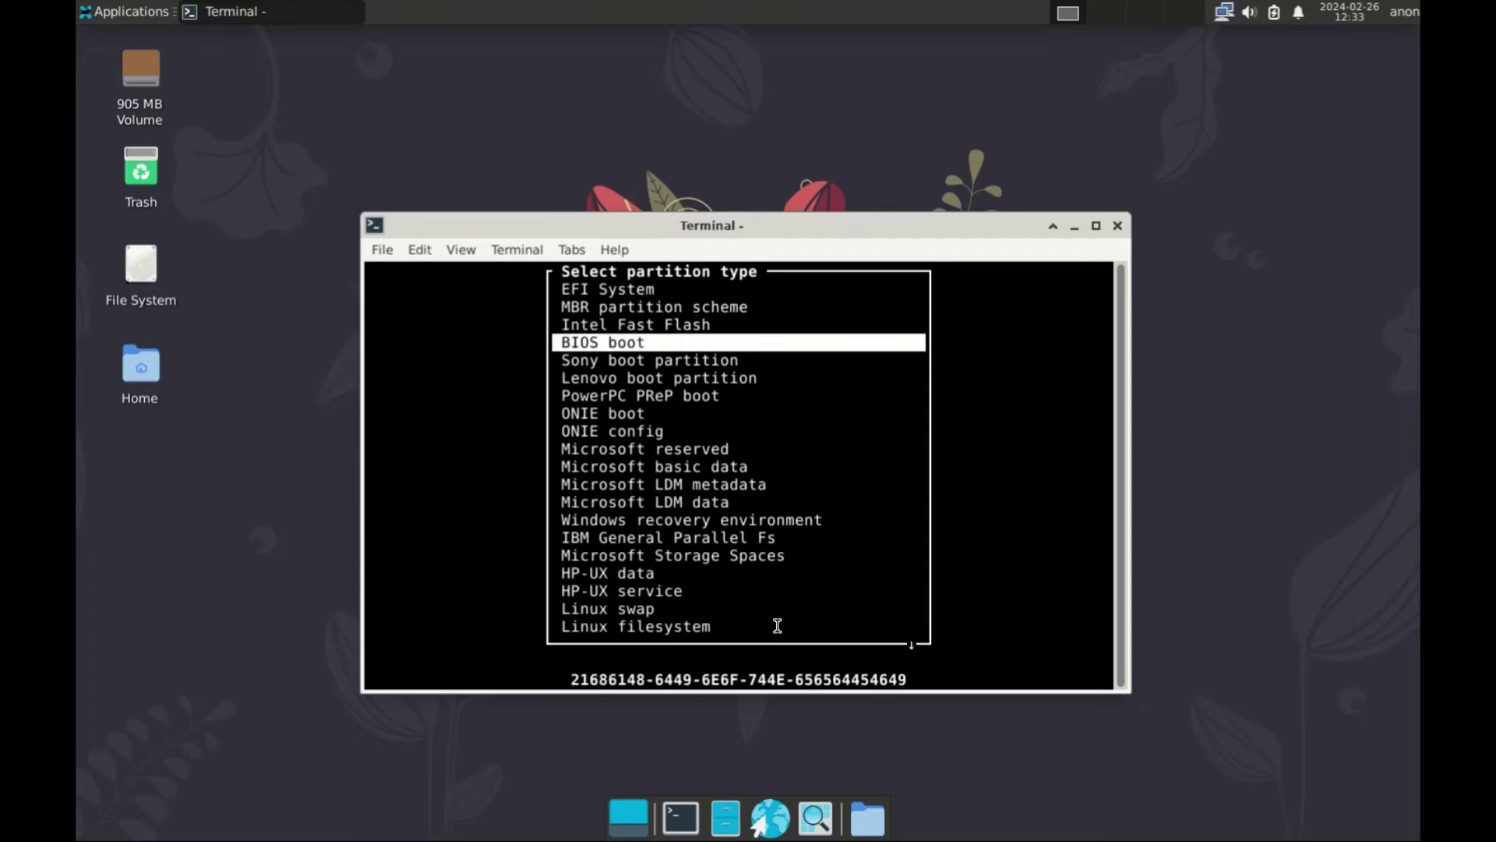
{"action": "key", "text": "Return"}
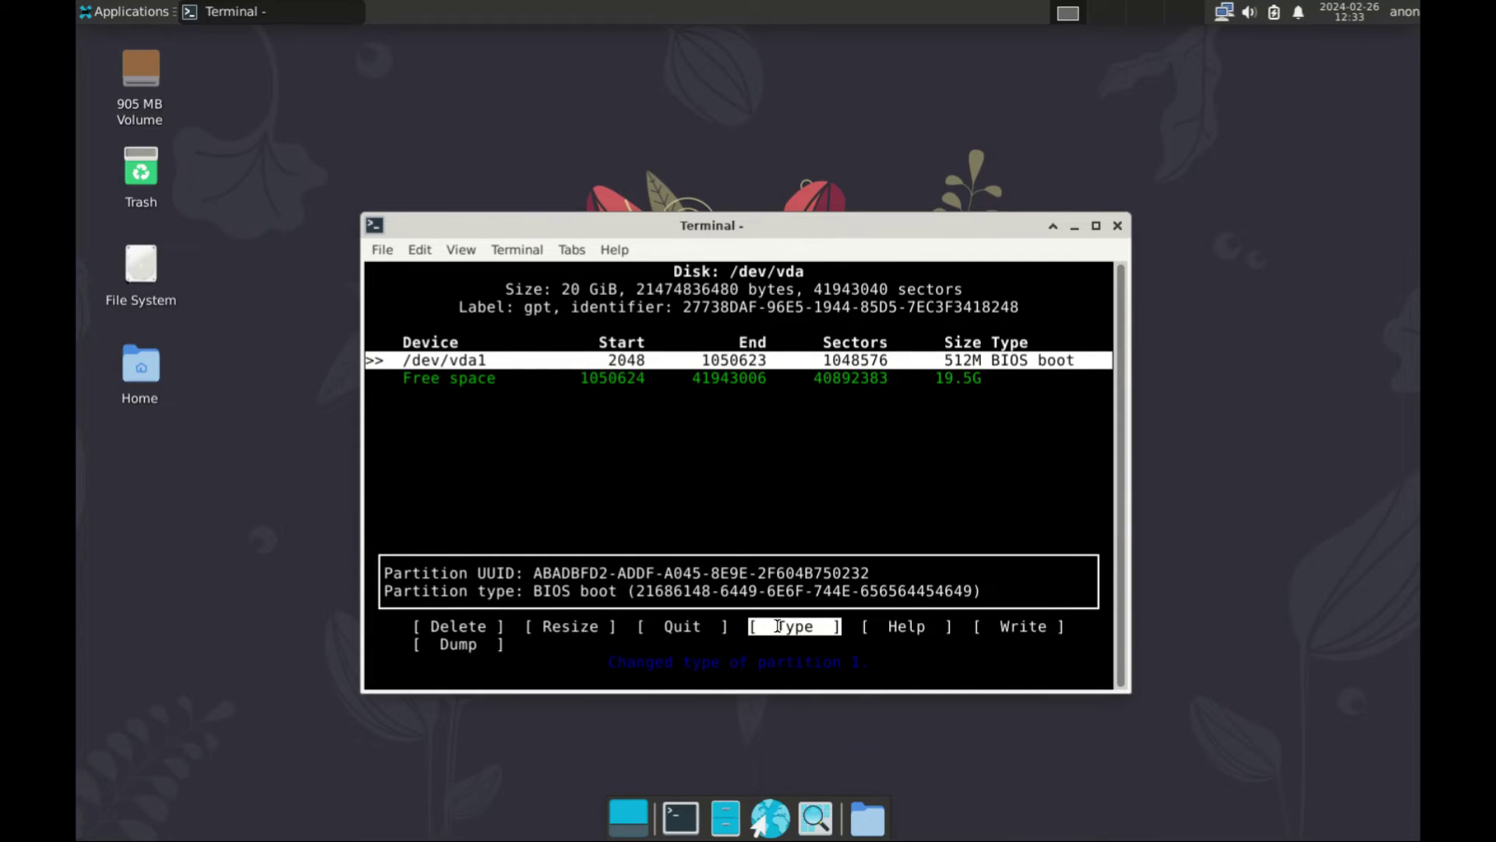
Step: Create a 10G /dev/vda2 and a 9.5G /dev/vda3 from the remaining free space
{"action": "key", "text": "Down"}
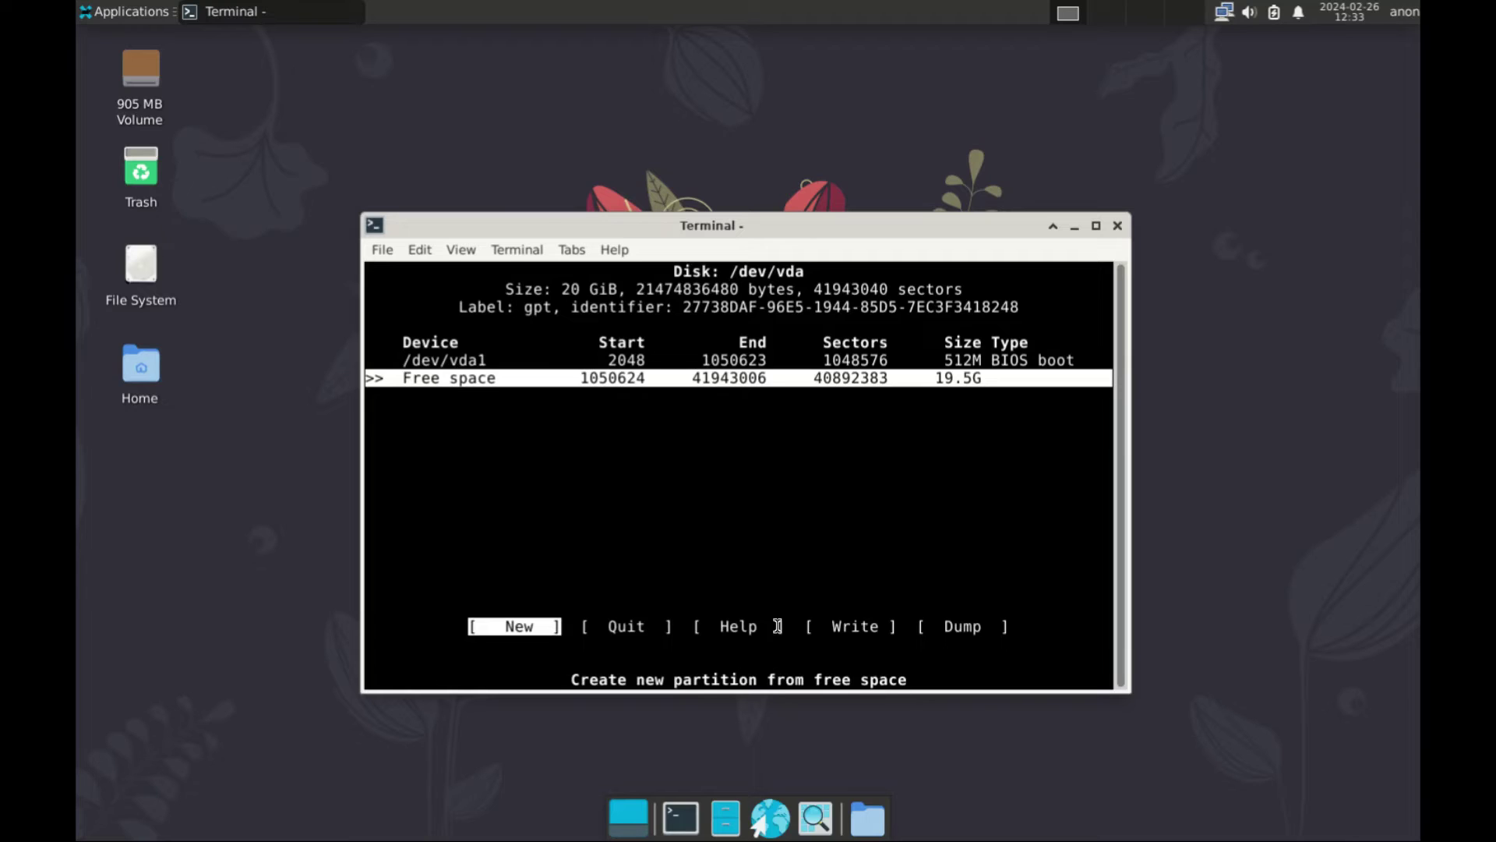
{"action": "key", "text": "Return"}
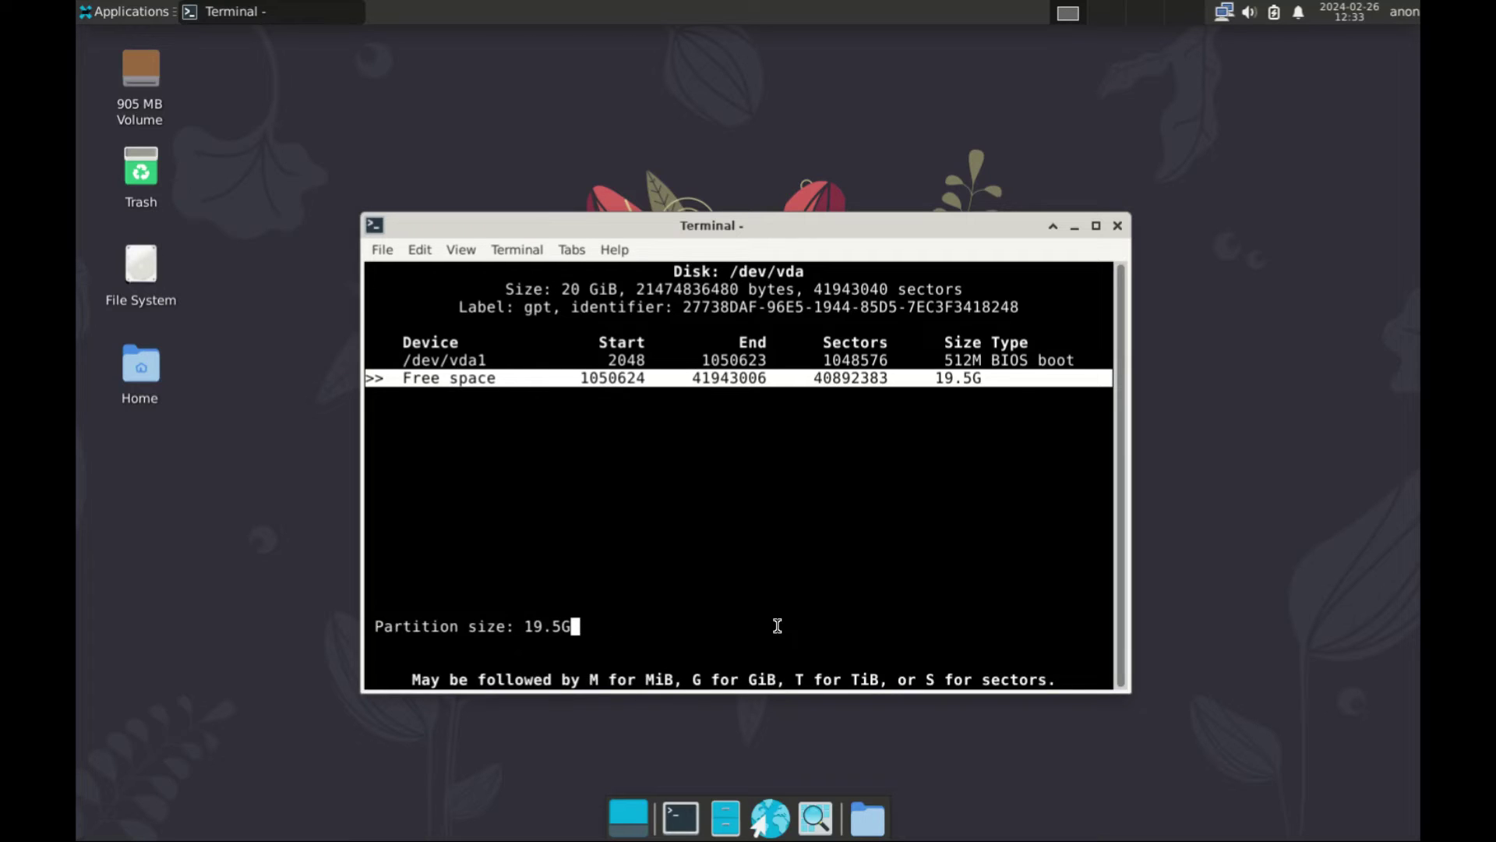
{"action": "key", "text": "BackSpace"}
{"action": "key", "text": "BackSpace"}
{"action": "key", "text": "BackSpace"}
{"action": "key", "text": "BackSpace"}
{"action": "key", "text": "BackSpace"}
{"action": "type", "text": "10G"}
{"action": "key", "text": "Return"}
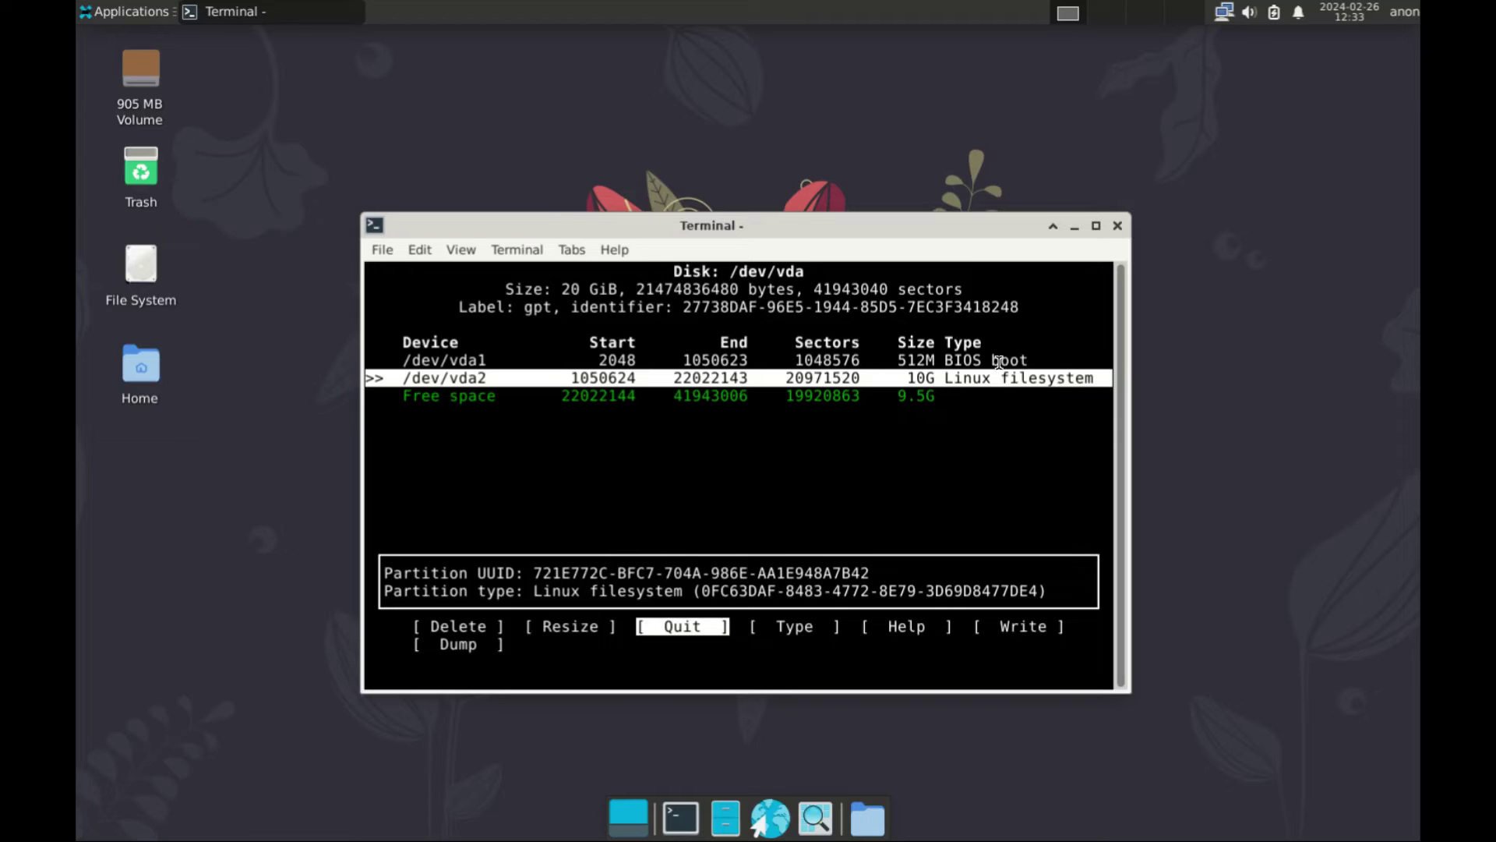
{"action": "key", "text": "Down"}
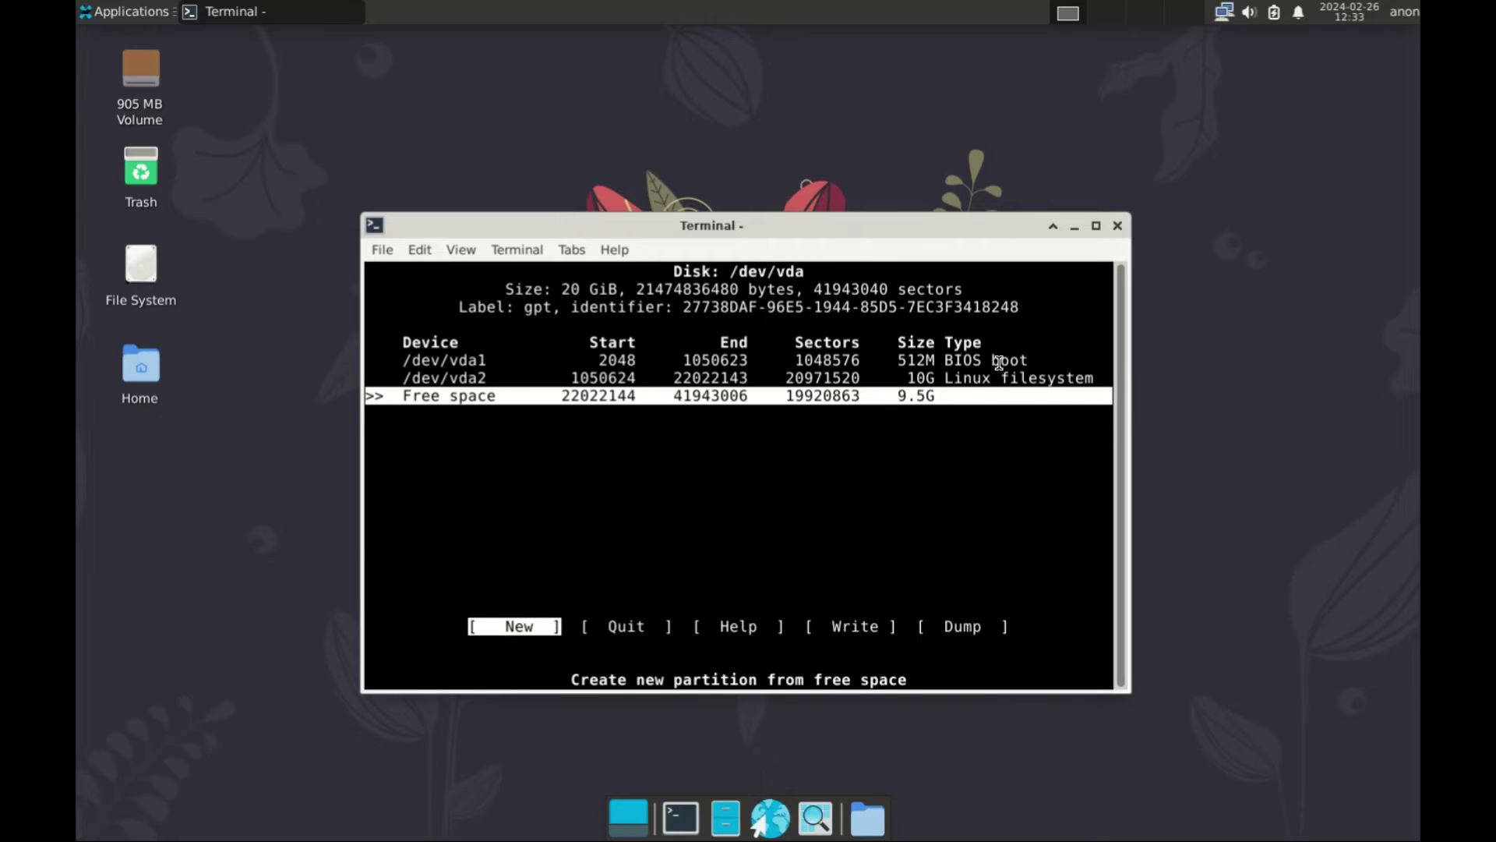
{"action": "key", "text": "Return"}
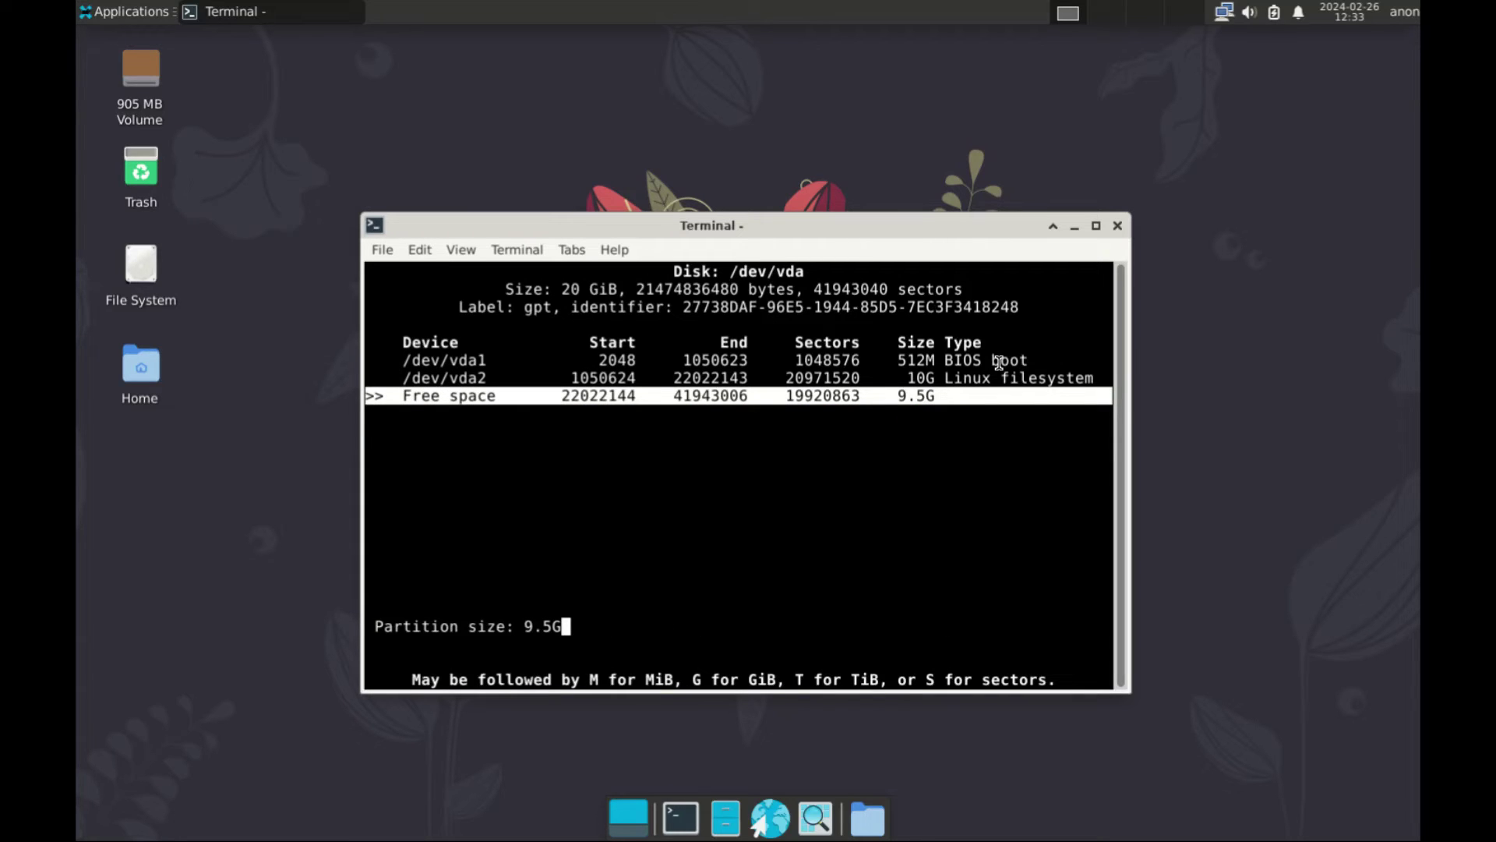
{"action": "key", "text": "Return"}
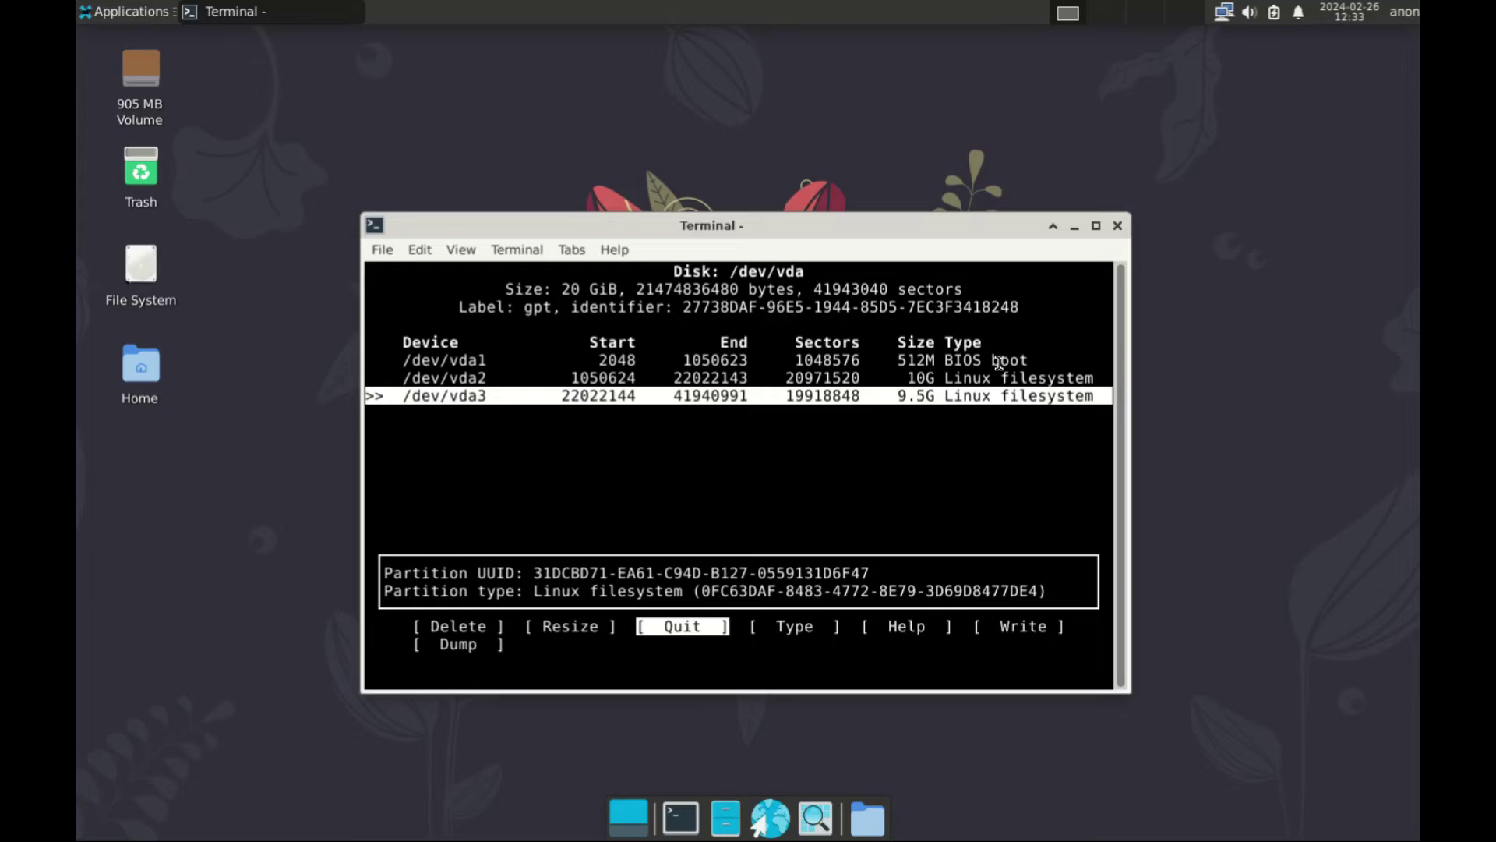
{"action": "key", "text": "Right"}
{"action": "key", "text": "Right"}
{"action": "key", "text": "Right"}
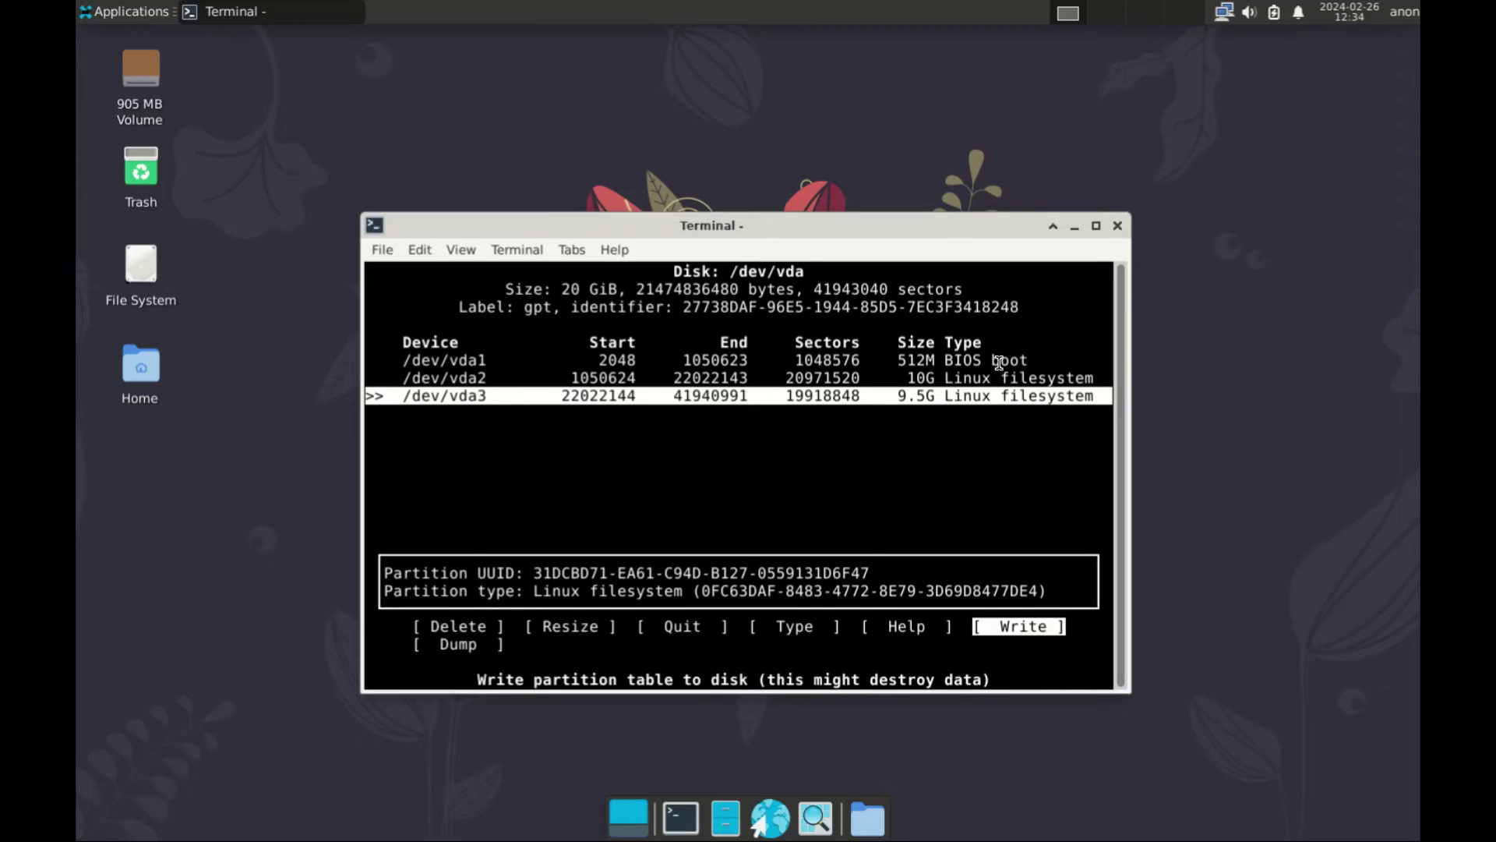
Step: Write the partition table to /dev/vda, confirming with 'yes', then quit cfdisk
{"action": "key", "text": "Return"}
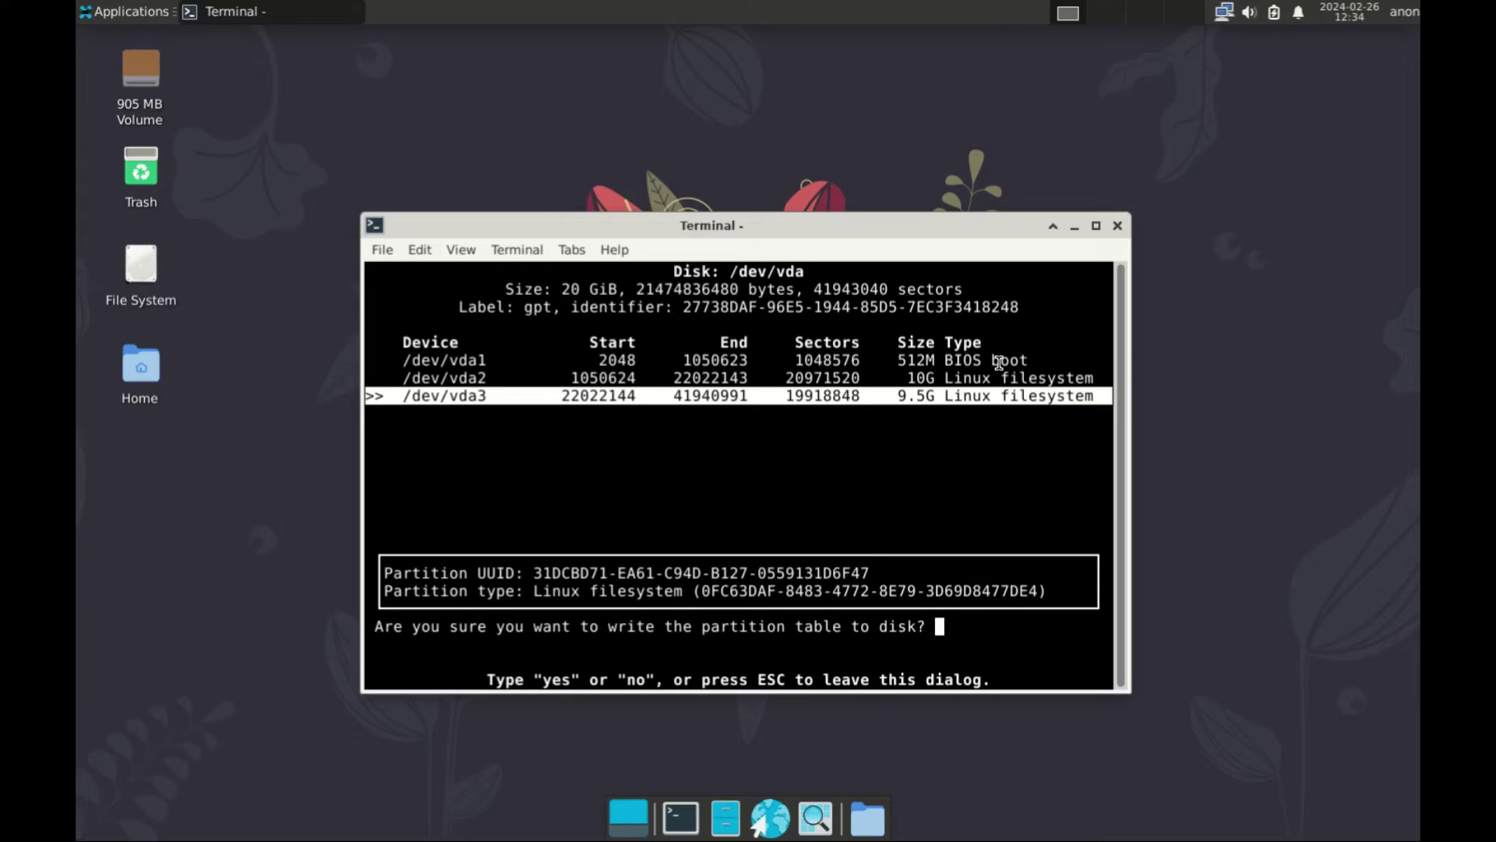
{"action": "type", "text": "yes"}
{"action": "key", "text": "Return"}
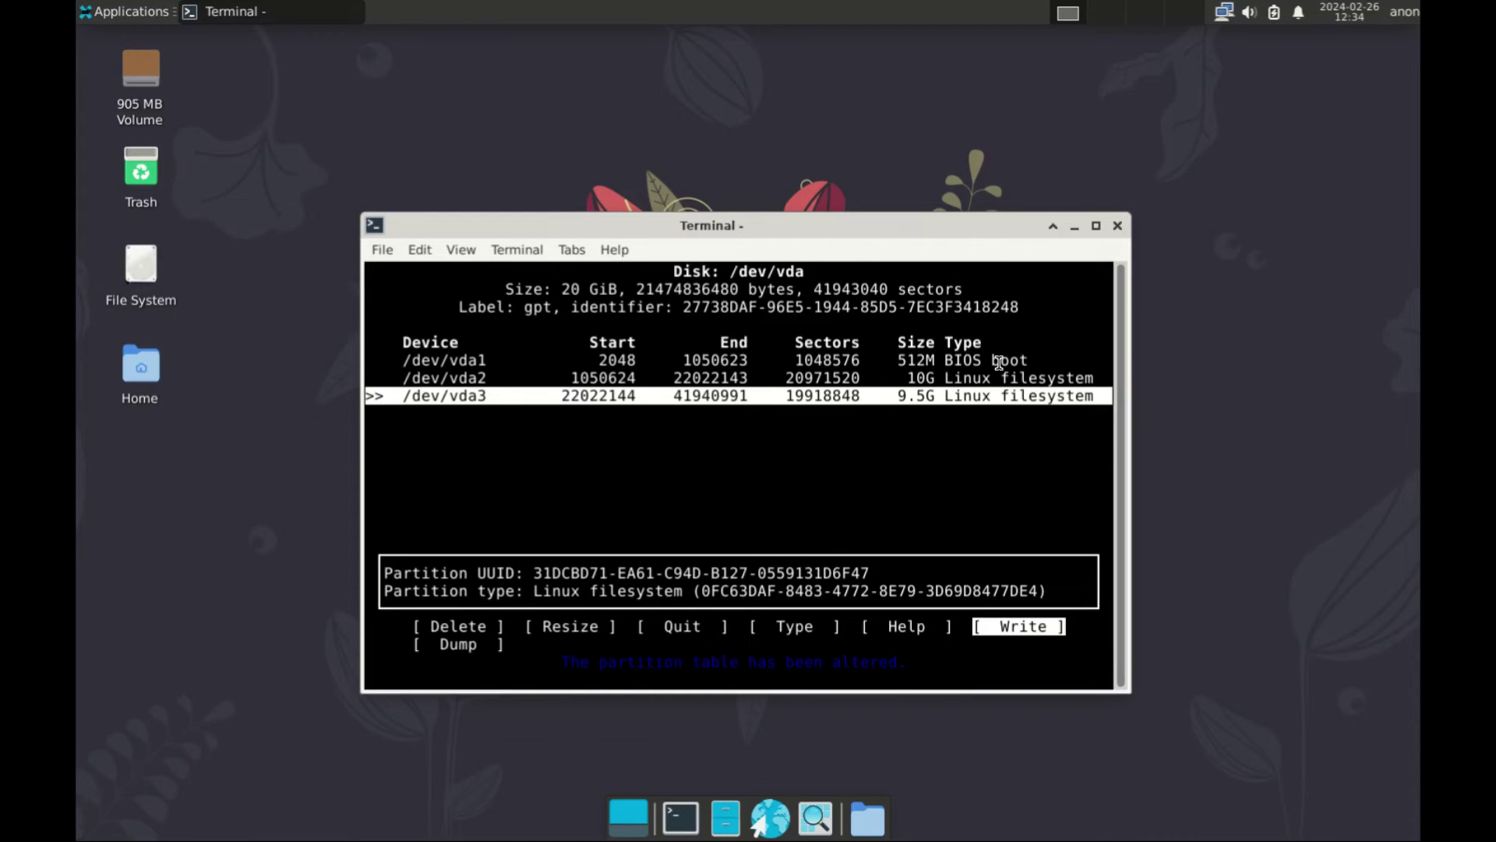
{"action": "key", "text": "Left"}
{"action": "key", "text": "Left"}
{"action": "key", "text": "Left"}
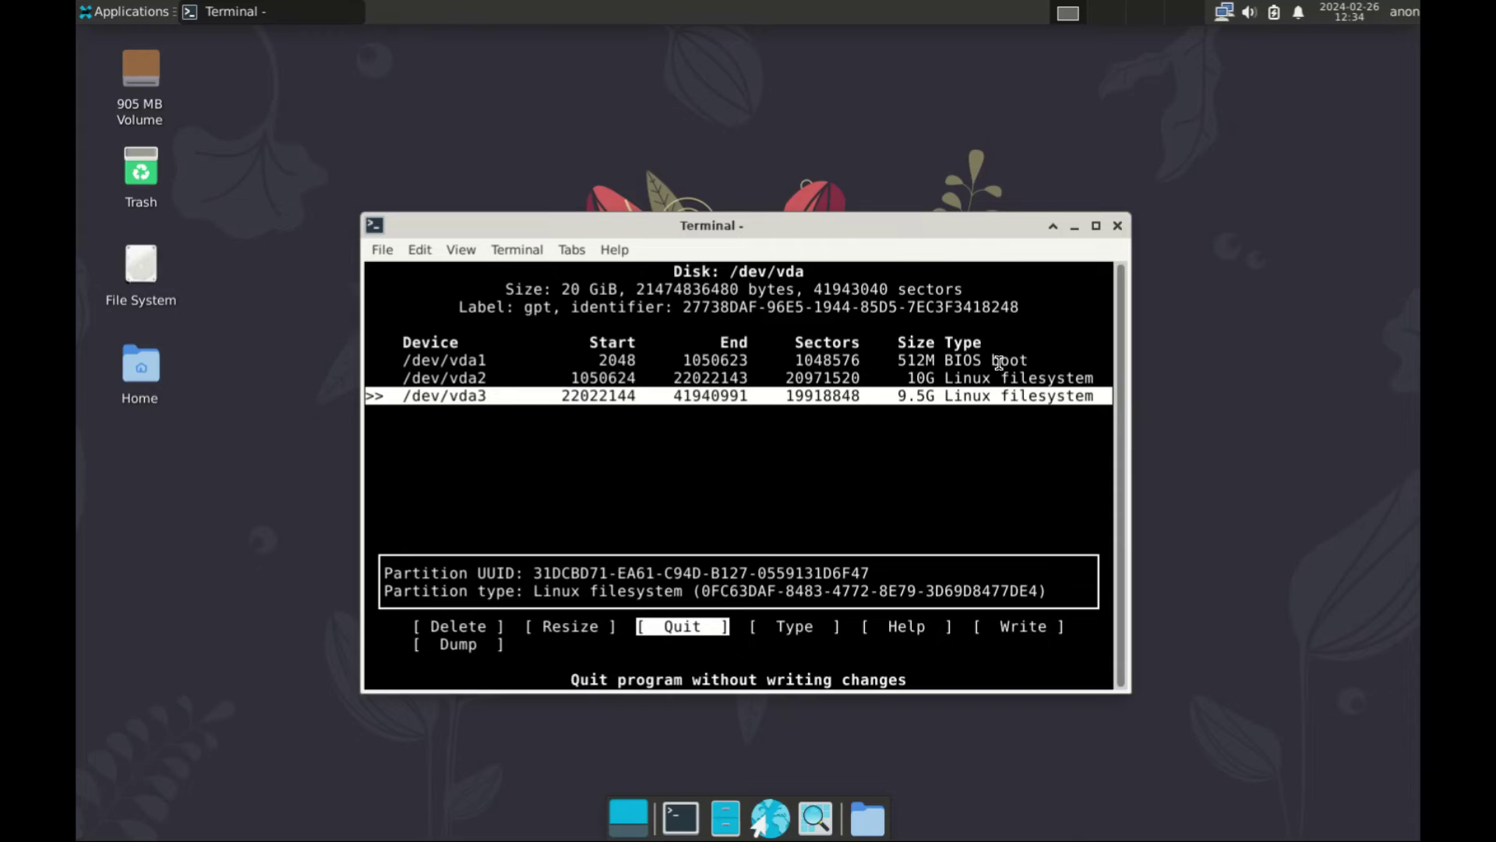
{"action": "key", "text": "Return"}
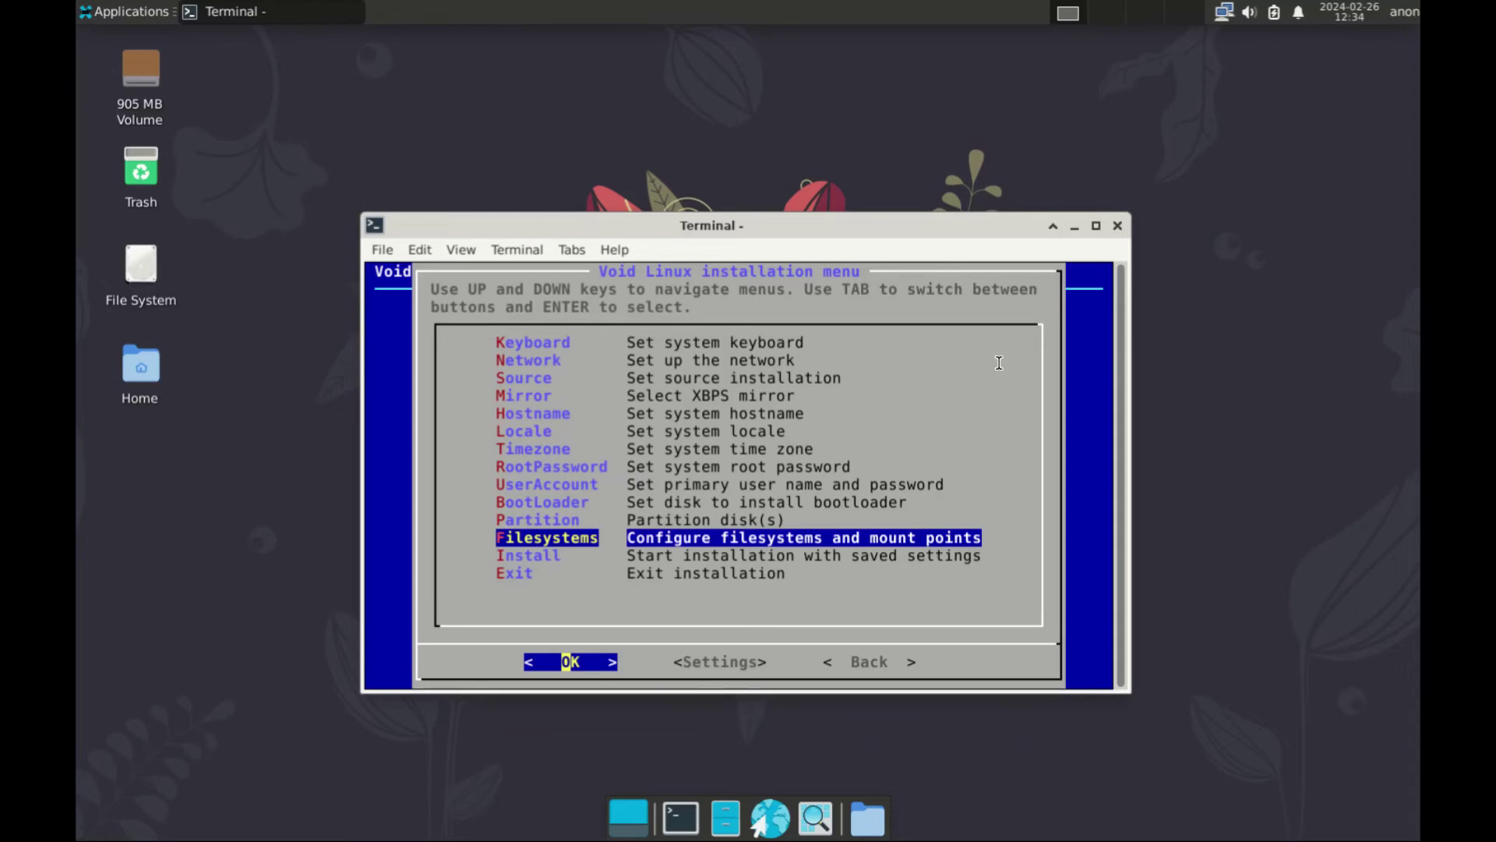
Step: Format /dev/vda1 as a new vfat filesystem mounted at /boot/efi
{"action": "key", "text": "Return"}
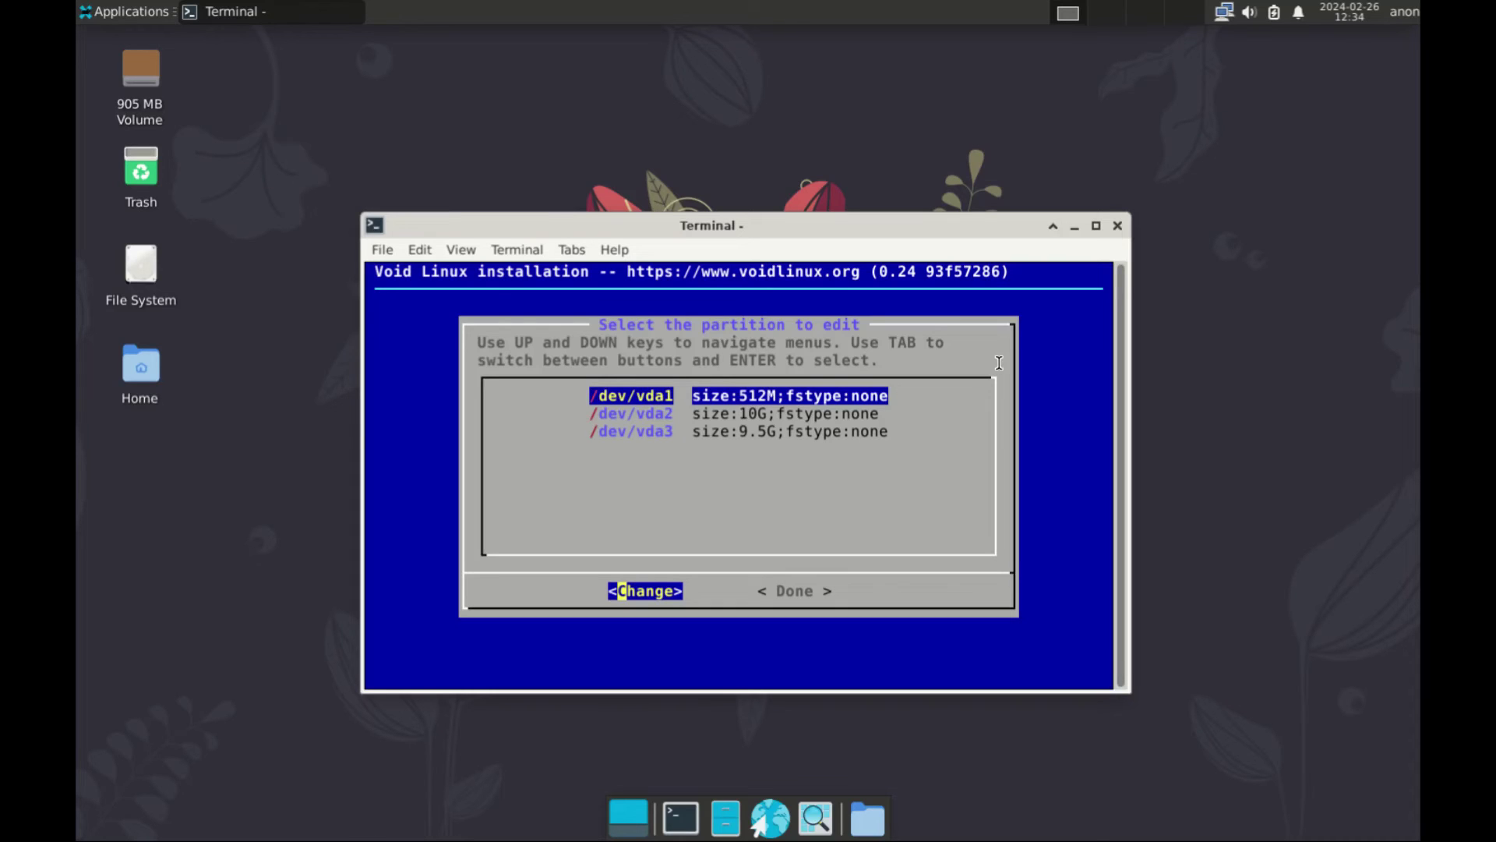
{"action": "key", "text": "Return"}
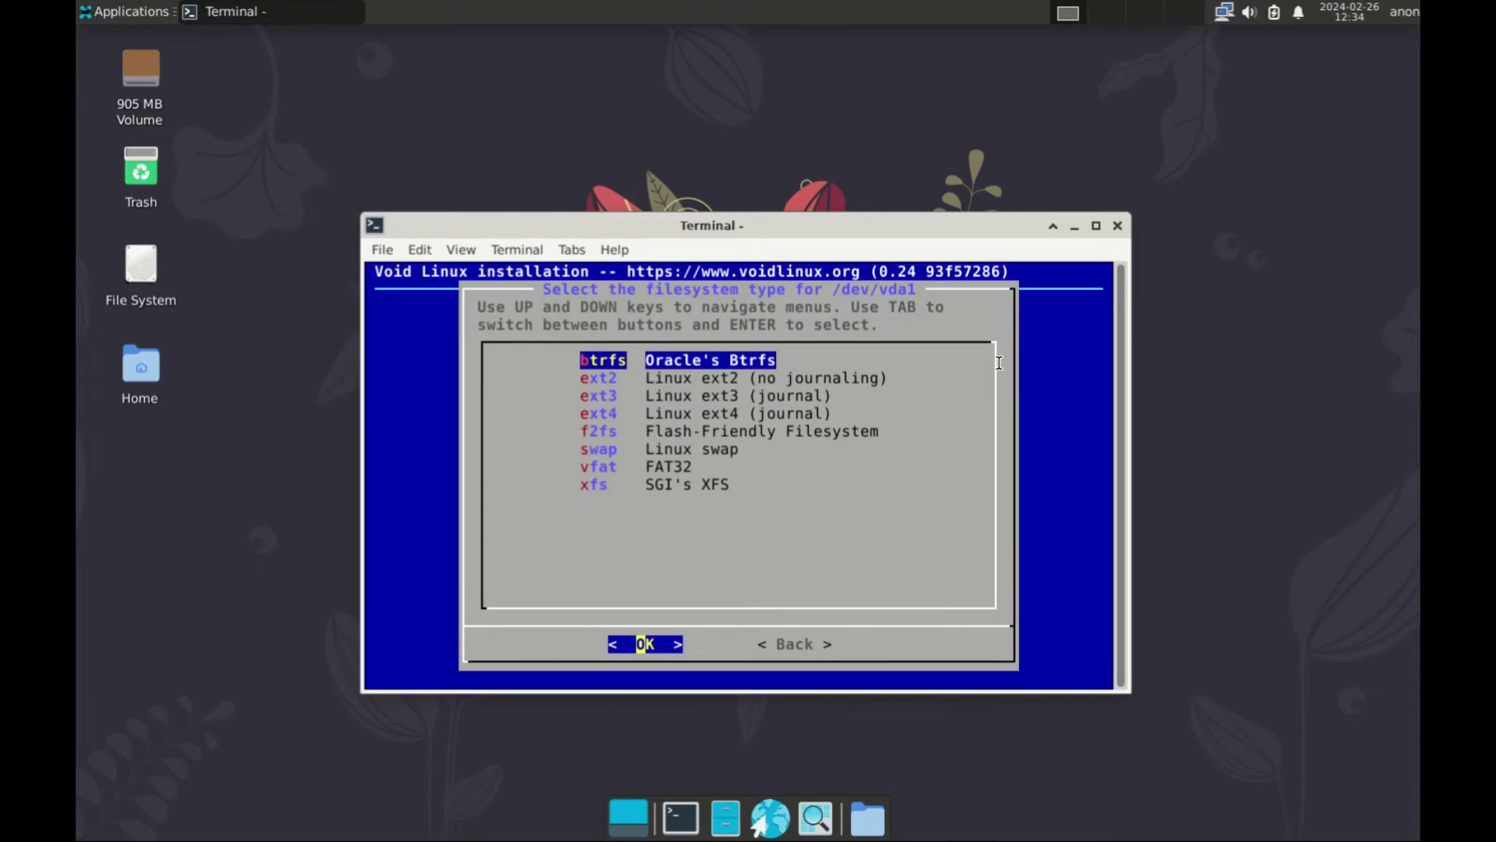
{"action": "key", "text": "Down"}
{"action": "key", "text": "Down"}
{"action": "key", "text": "Down"}
{"action": "key", "text": "Down"}
{"action": "key", "text": "Down"}
{"action": "key", "text": "Down"}
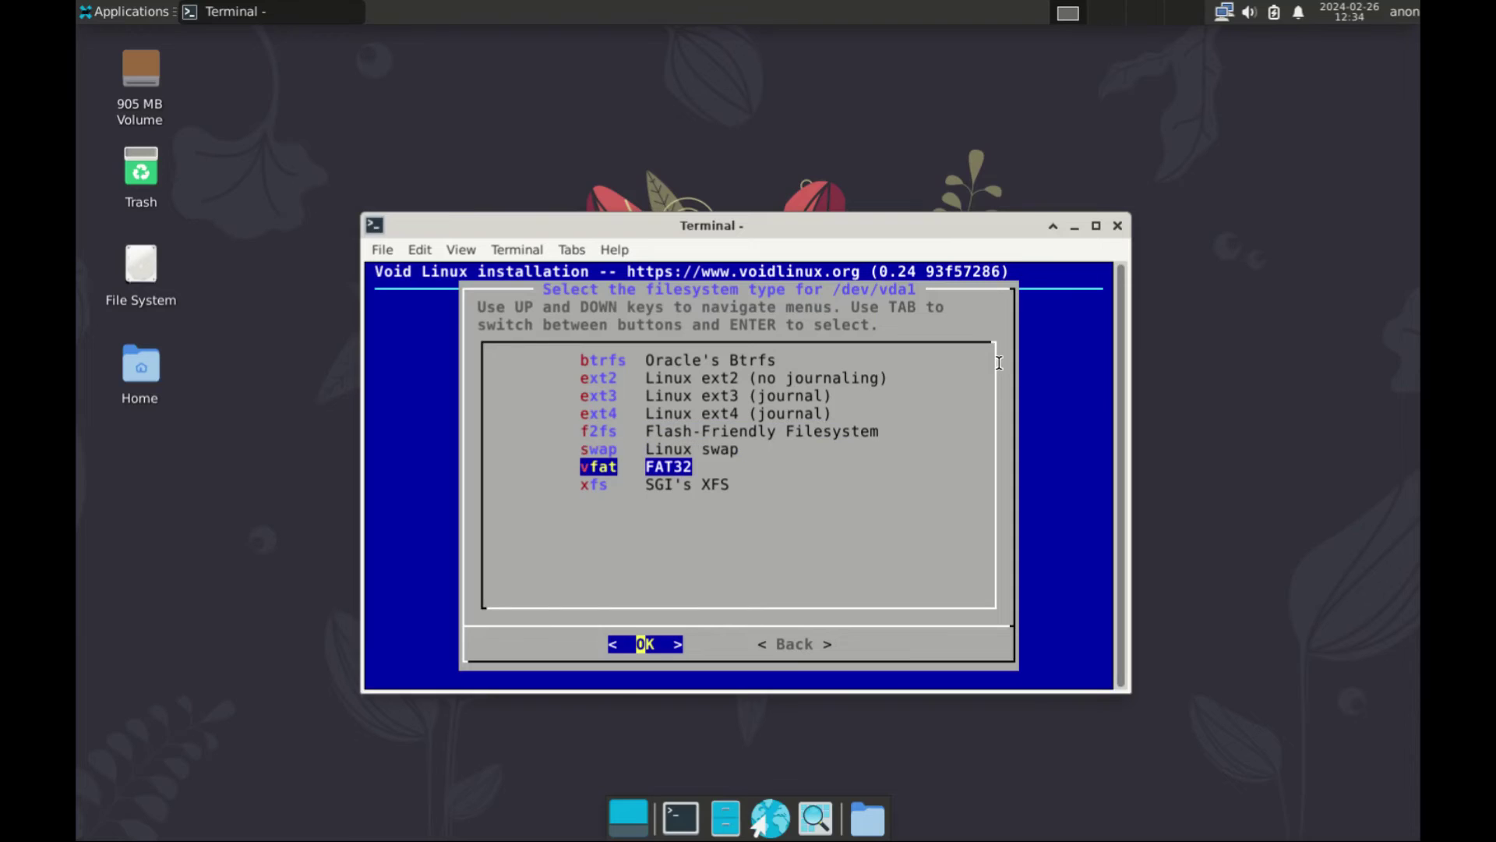
{"action": "key", "text": "Return"}
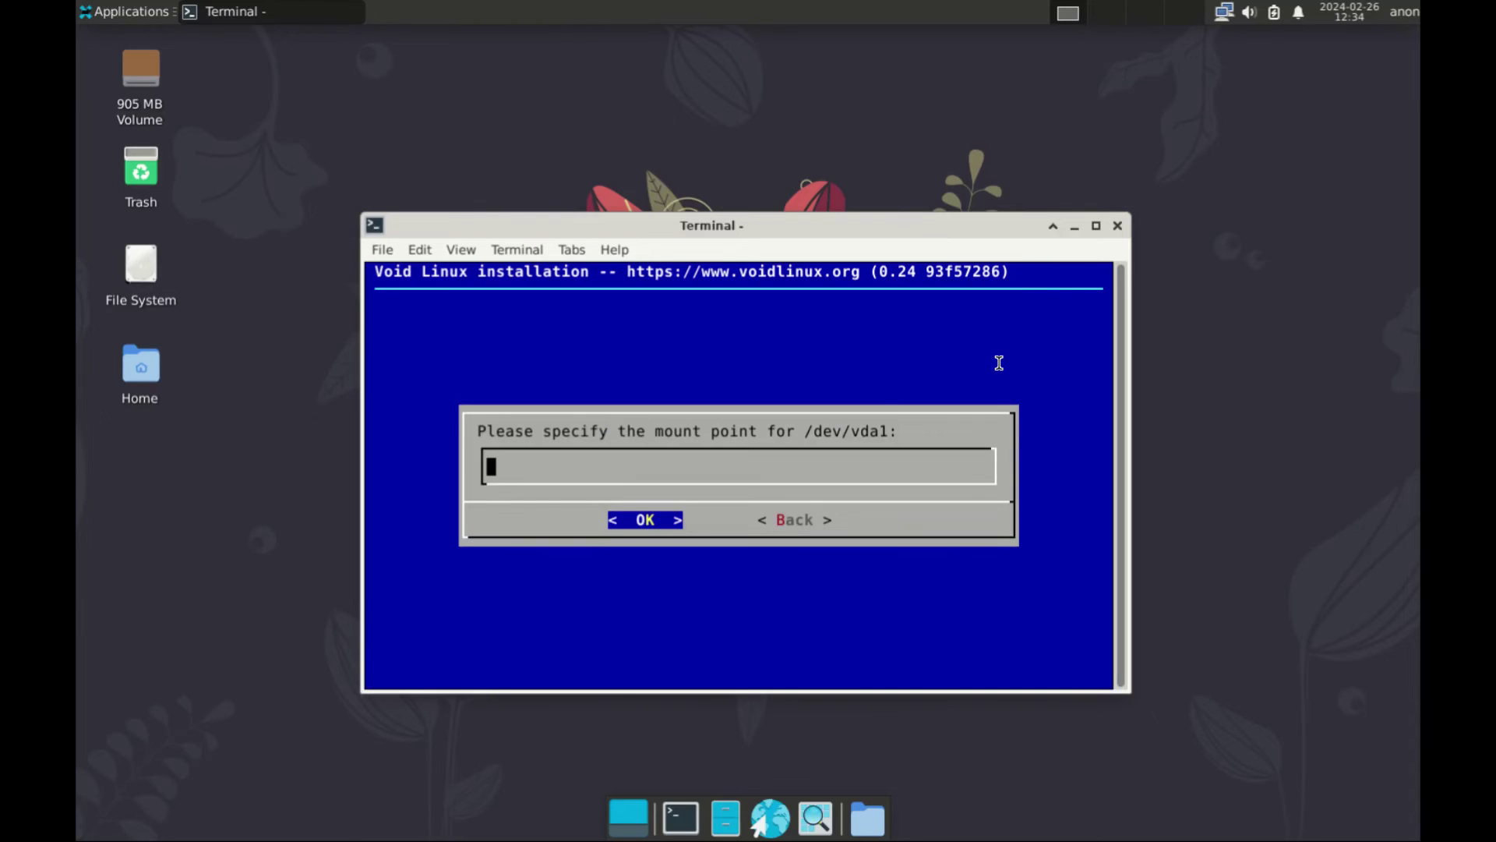
{"action": "type", "text": "/boot/efi"}
{"action": "key", "text": "Return"}
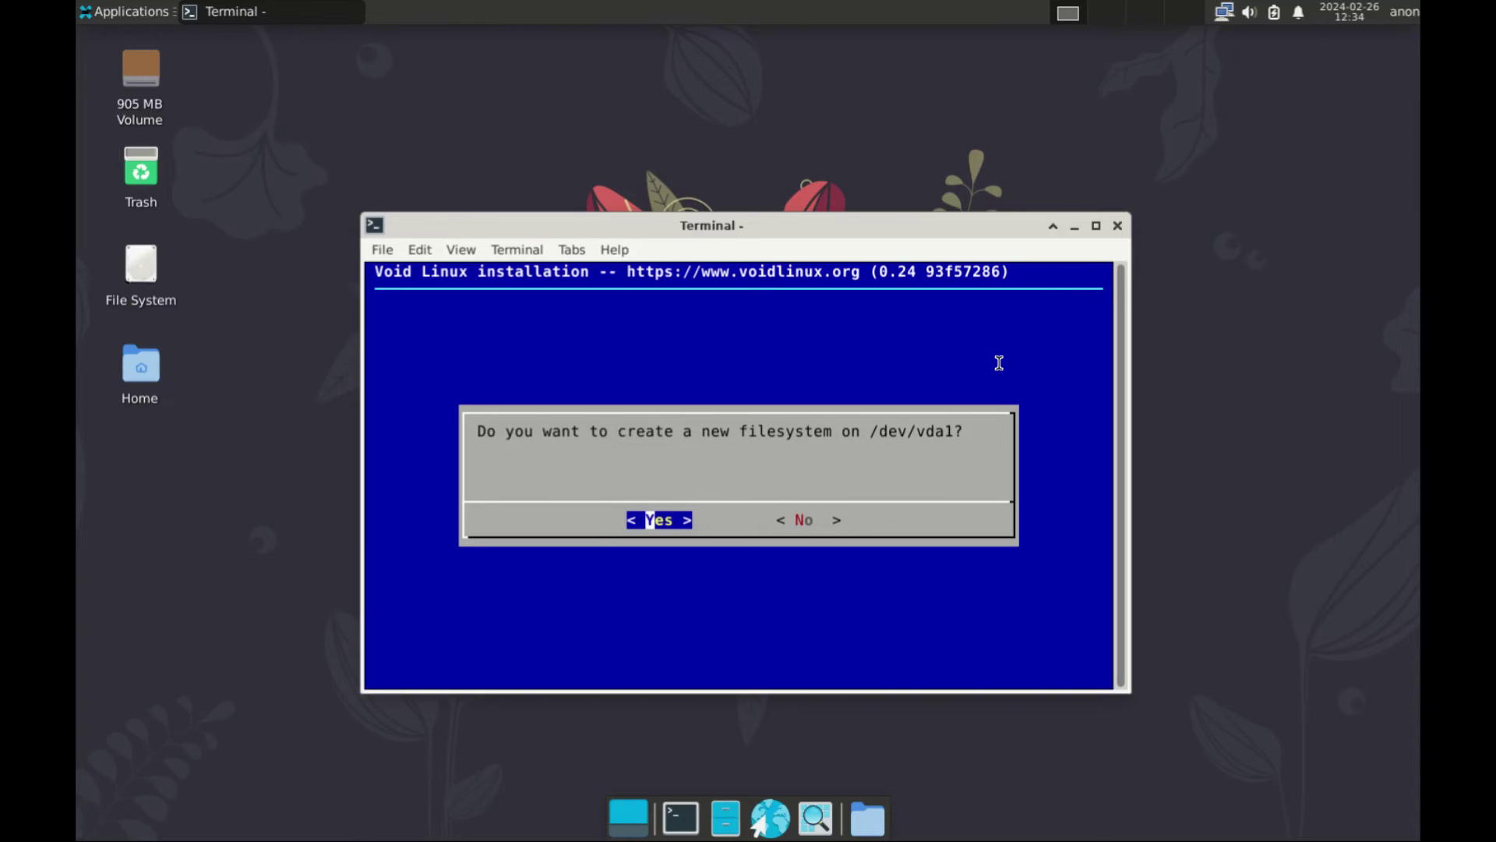
{"action": "key", "text": "Return"}
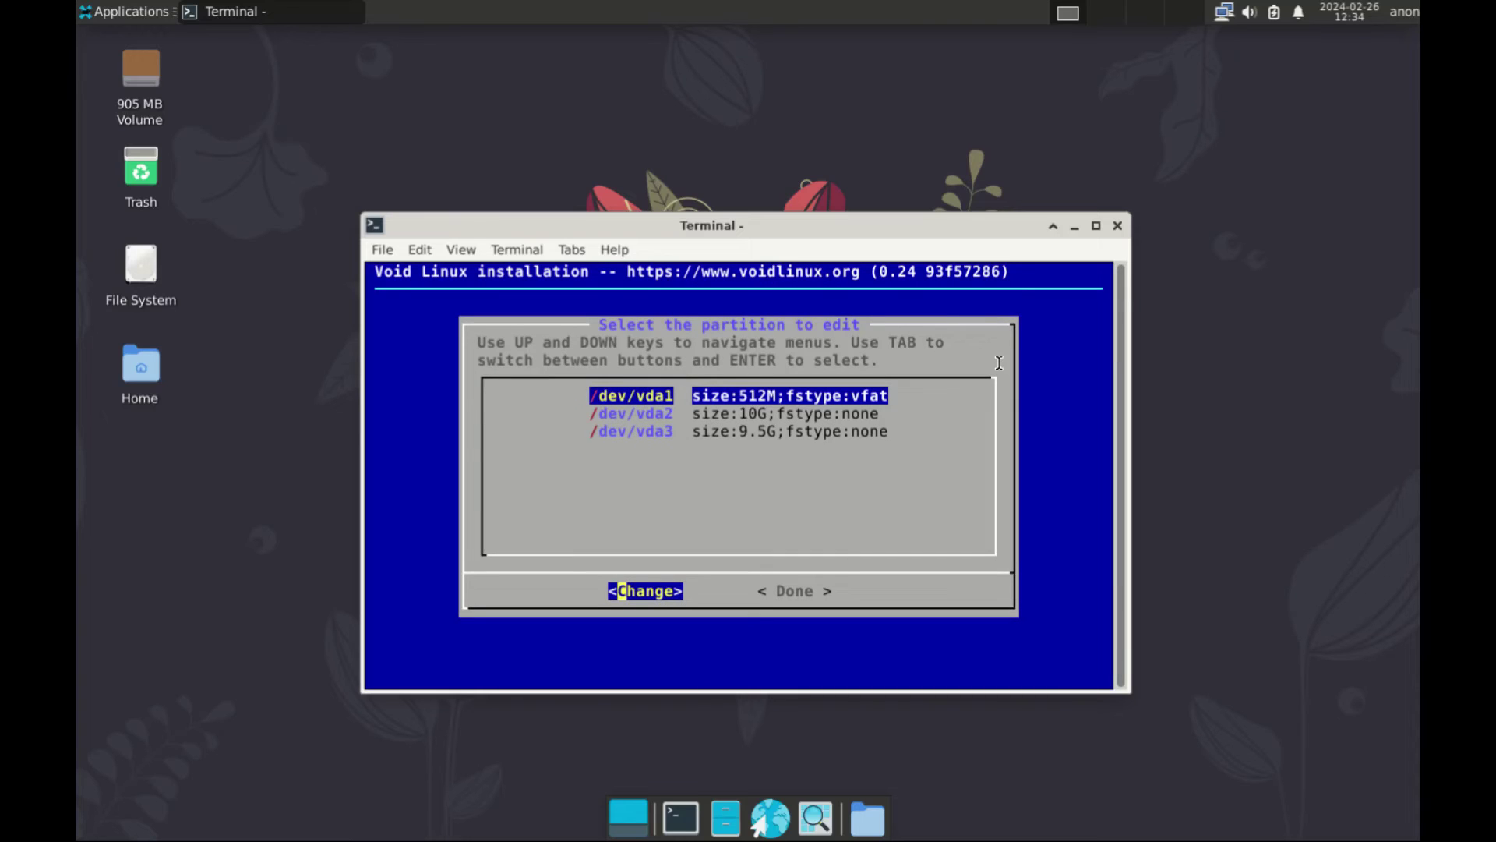
Step: Format /dev/vda2 as a new ext4 filesystem mounted at /
{"action": "key", "text": "Down"}
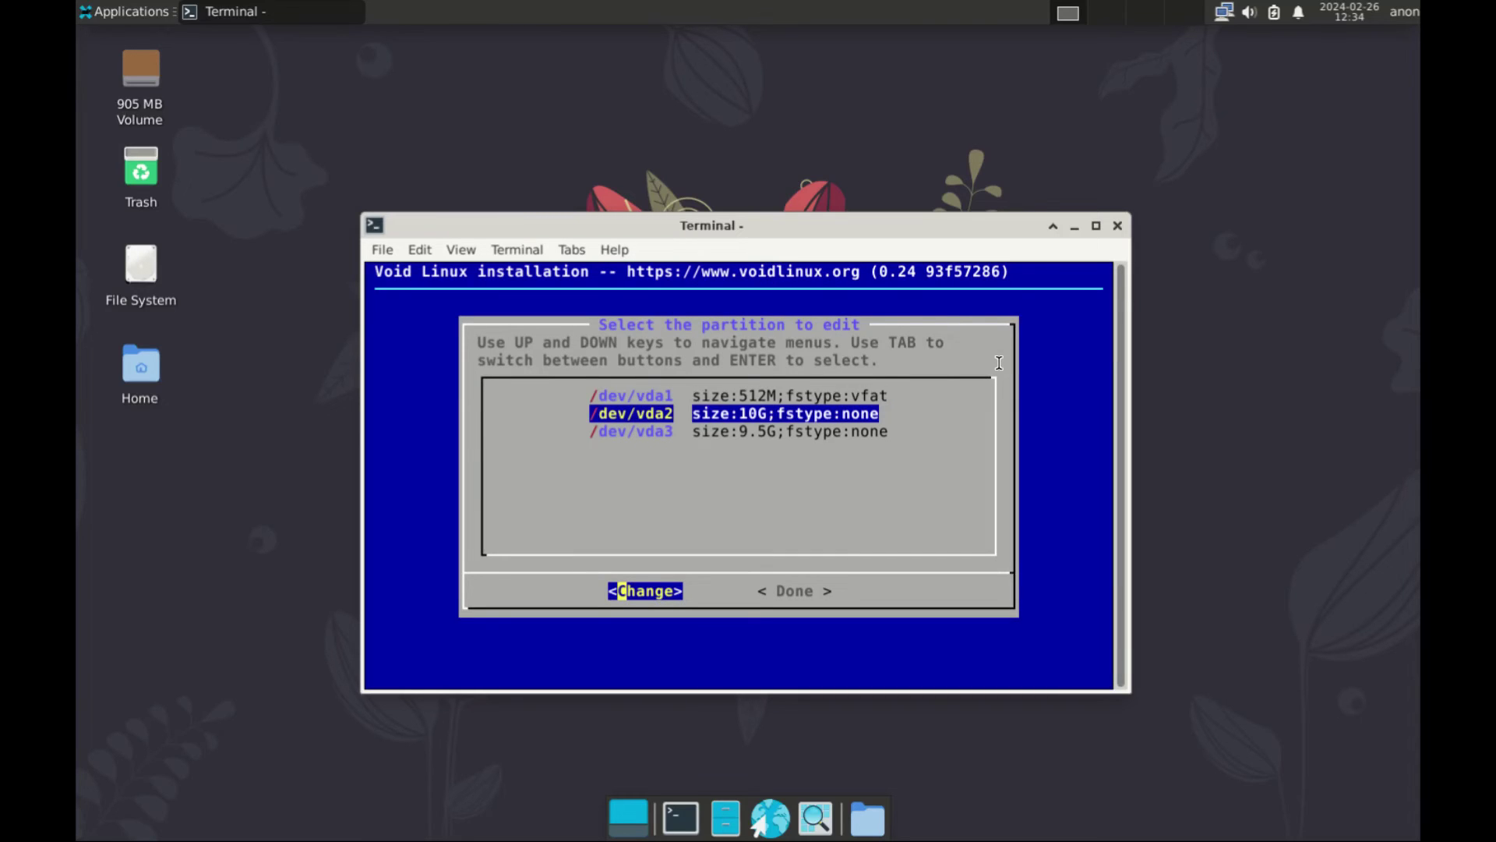
{"action": "key", "text": "Return"}
{"action": "key", "text": "Down"}
{"action": "key", "text": "Down"}
{"action": "key", "text": "Down"}
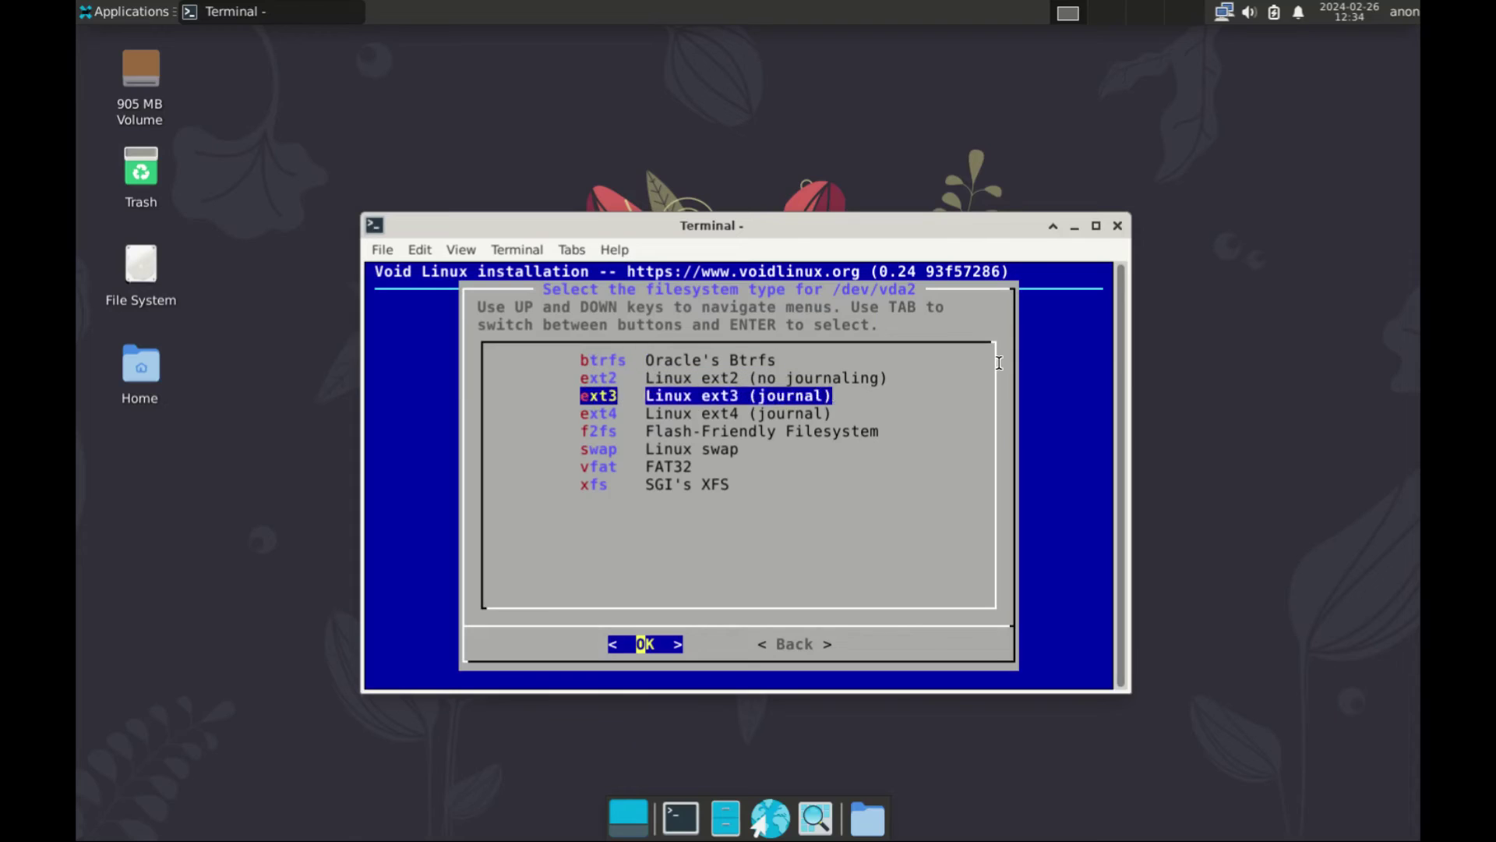
{"action": "key", "text": "Return"}
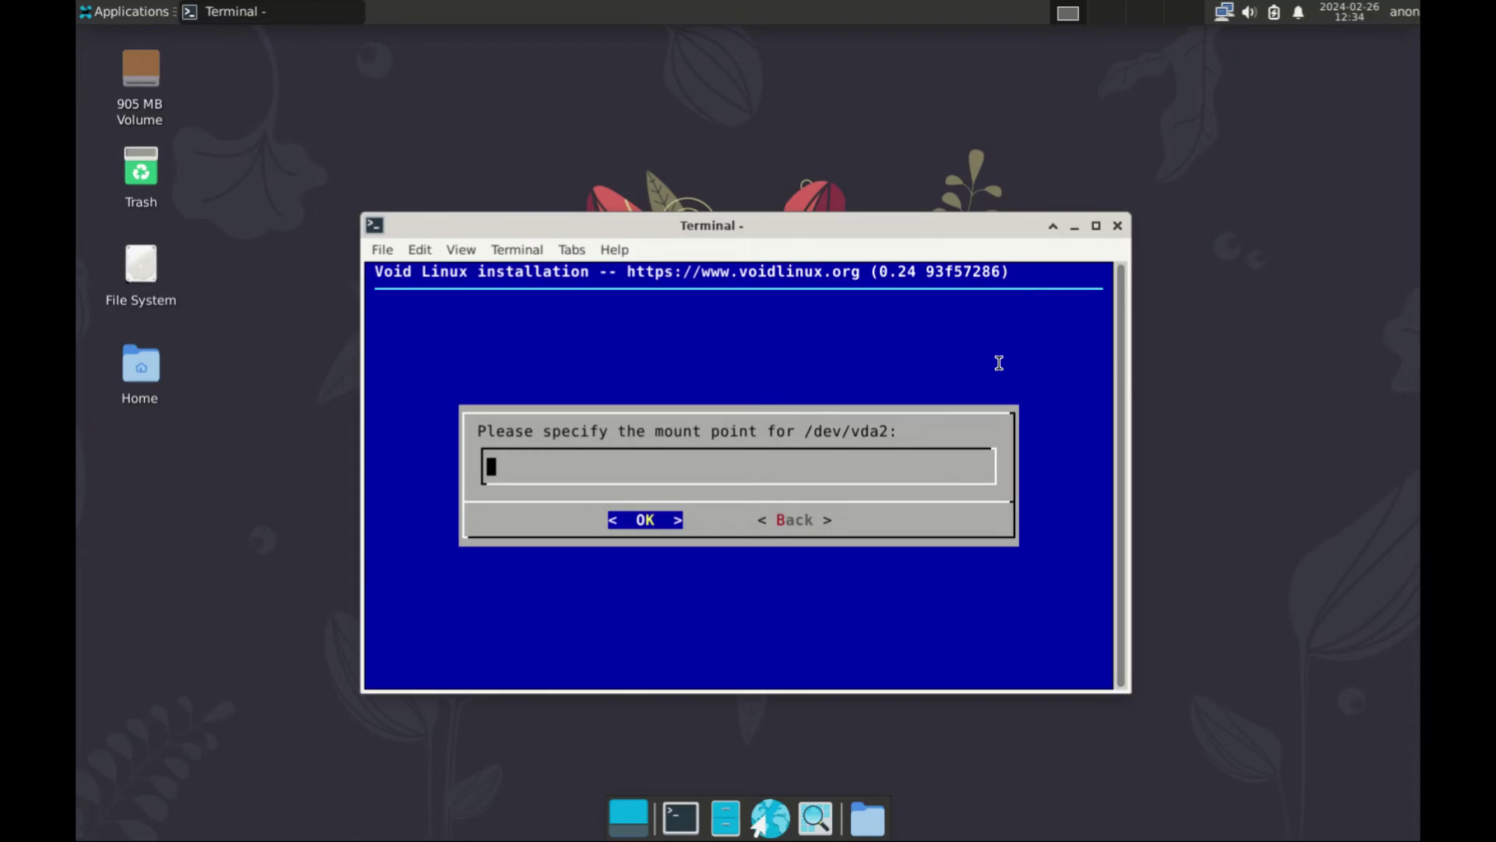
{"action": "type", "text": "/"}
{"action": "key", "text": "Return"}
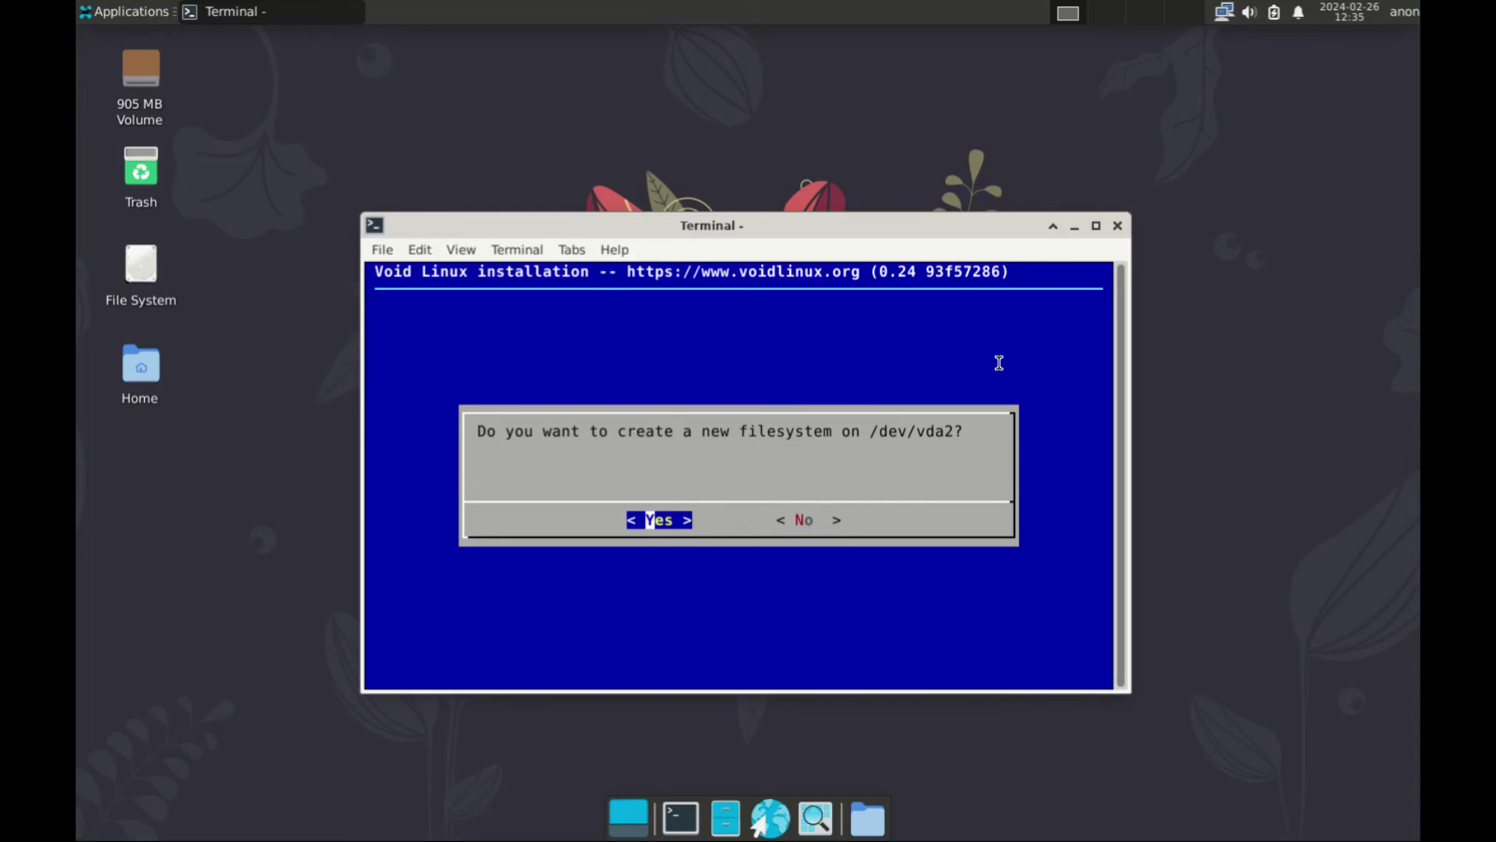
{"action": "key", "text": "Return"}
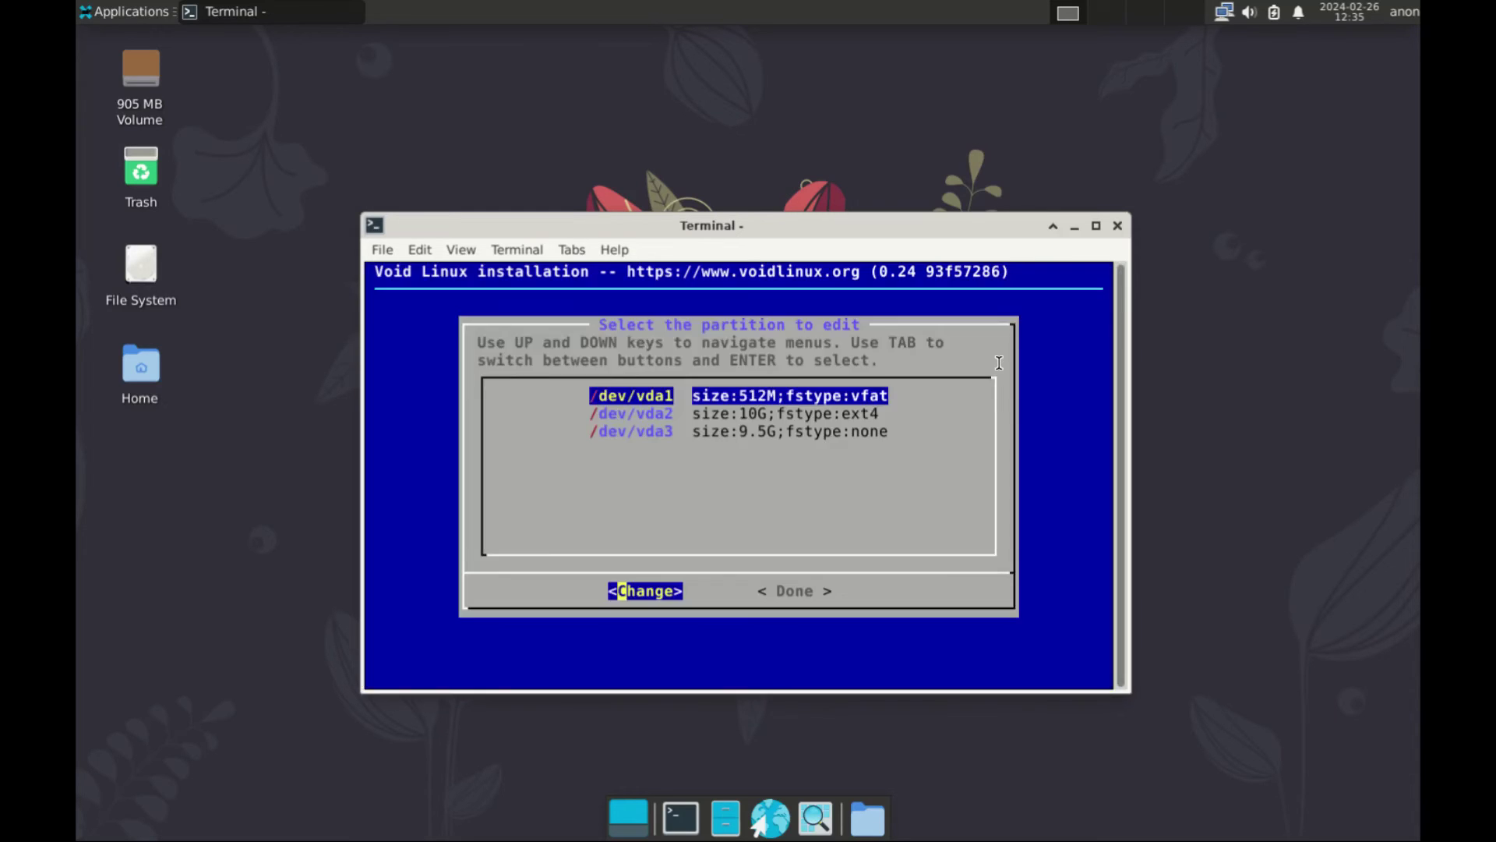
Step: Format /dev/vda3 as a new ext4 filesystem mounted at /home
{"action": "key", "text": "Down"}
{"action": "key", "text": "Down"}
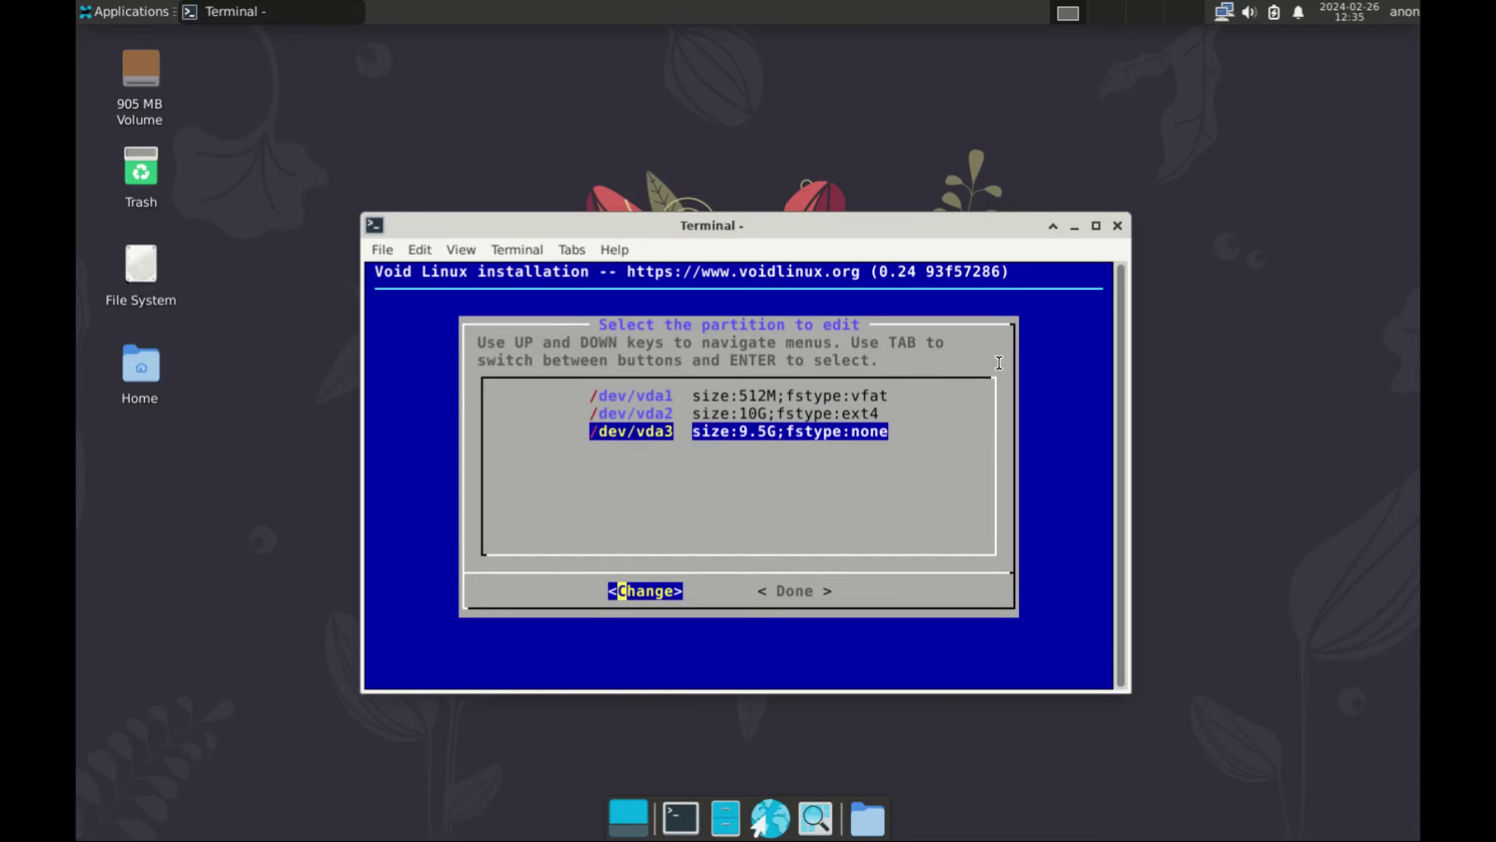
{"action": "key", "text": "Return"}
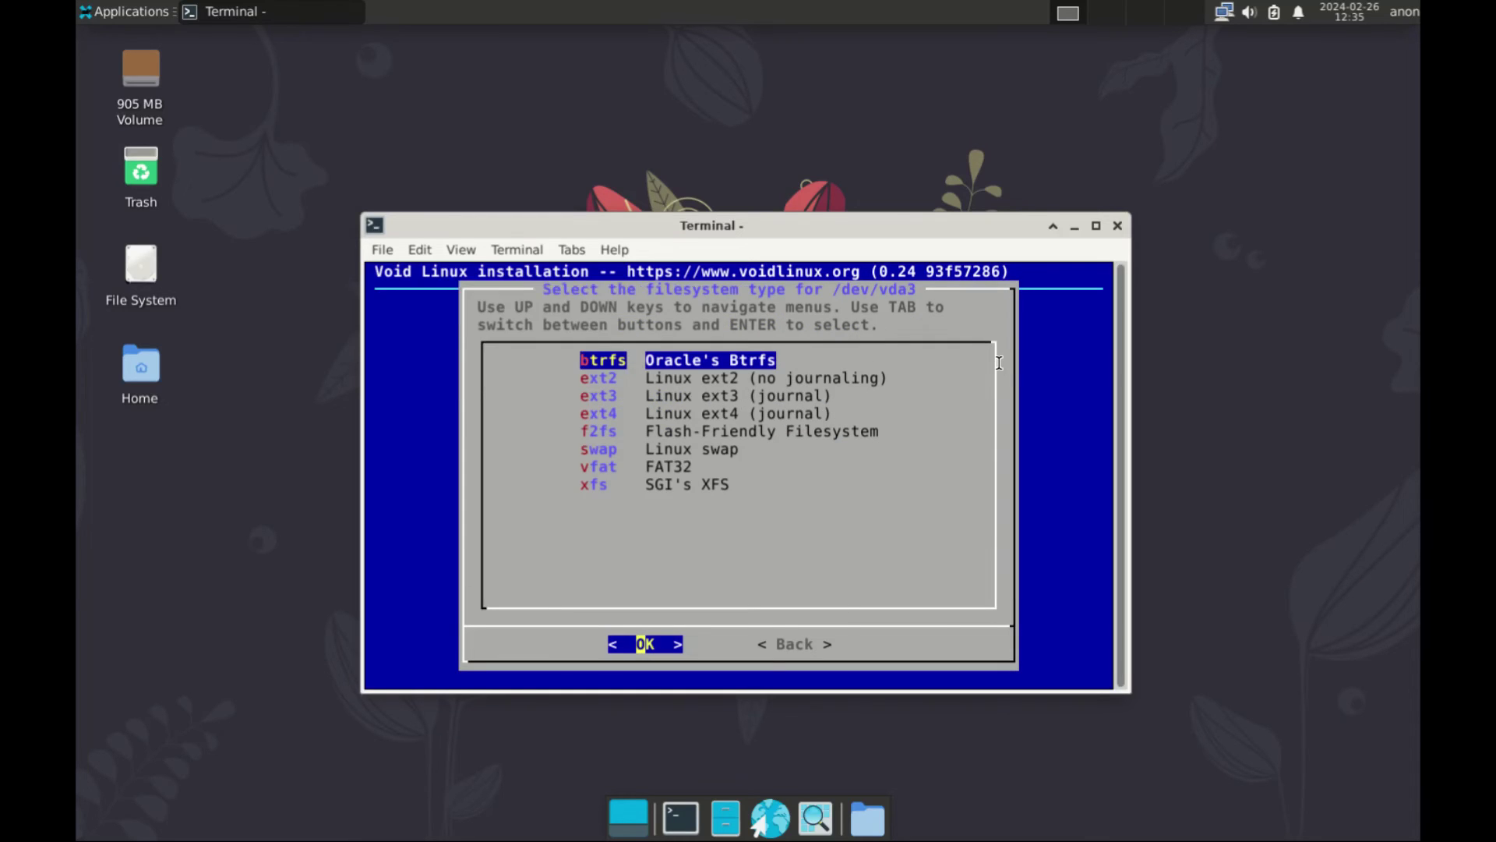
{"action": "key", "text": "Down"}
{"action": "key", "text": "Down"}
{"action": "key", "text": "Down"}
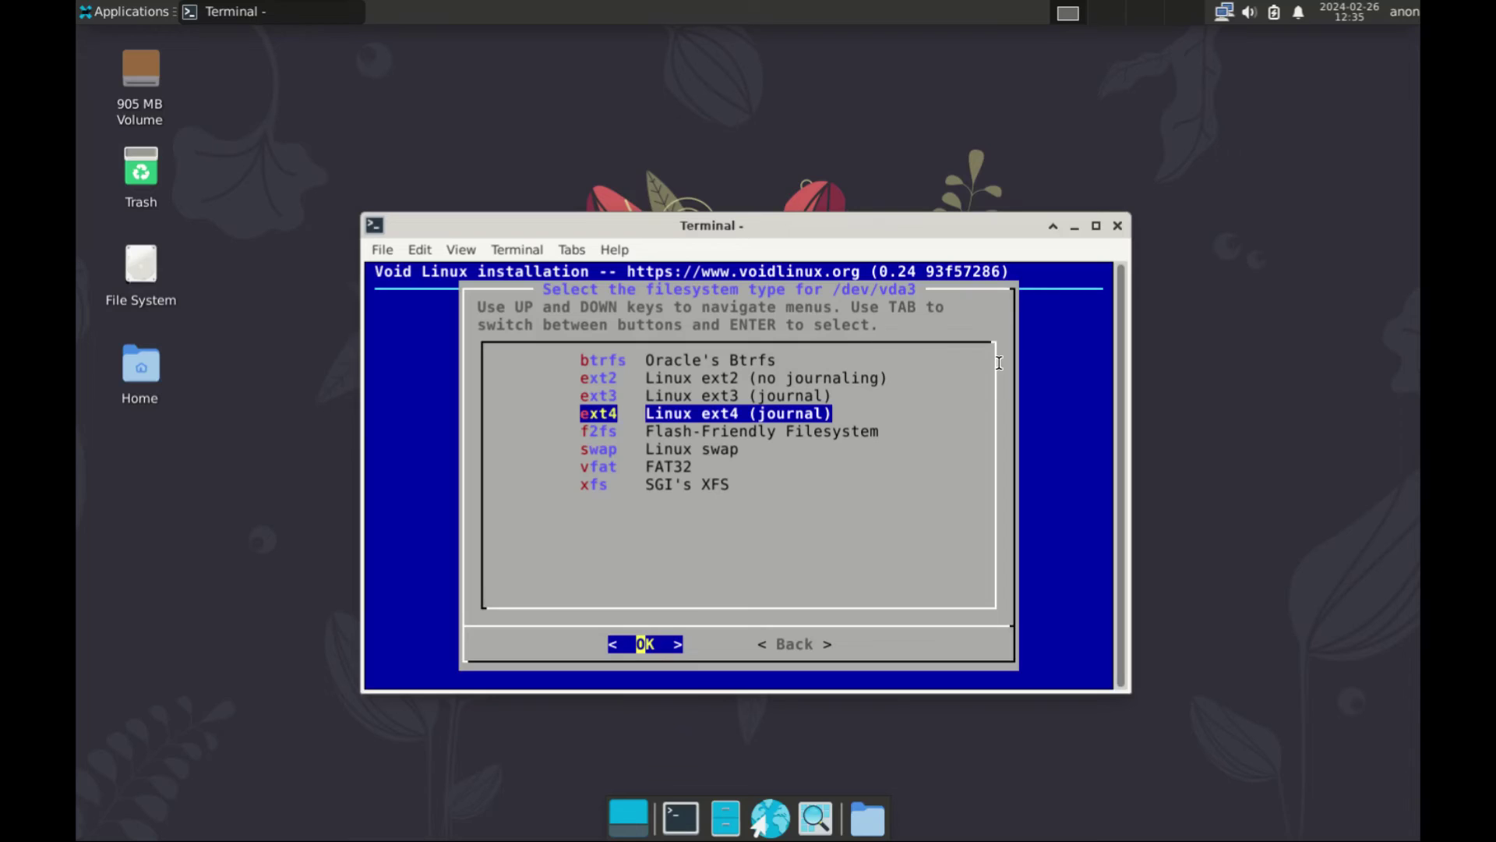
{"action": "key", "text": "Return"}
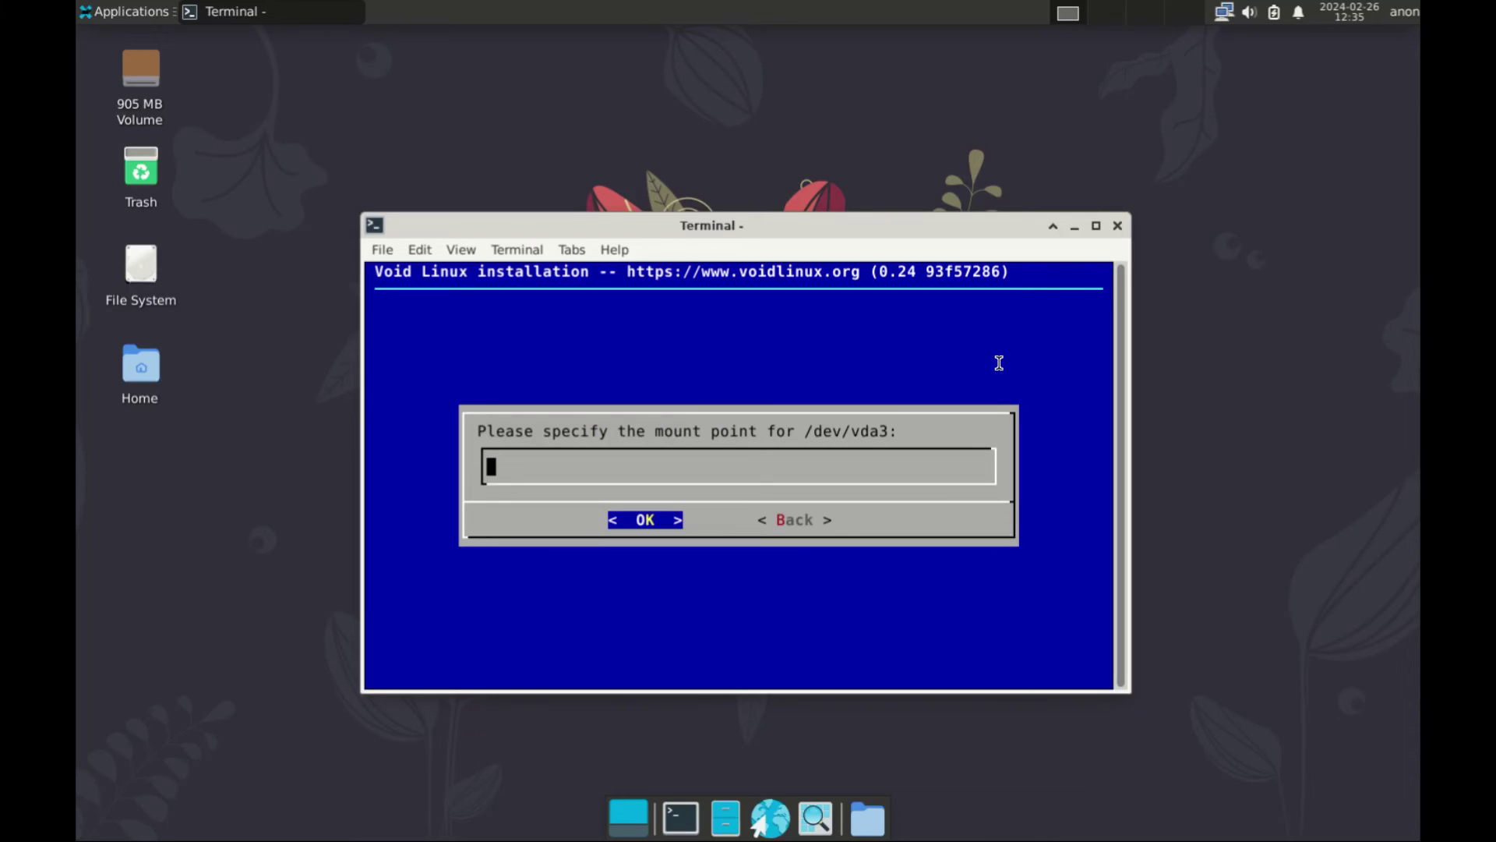
{"action": "type", "text": "/home"}
{"action": "key", "text": "Return"}
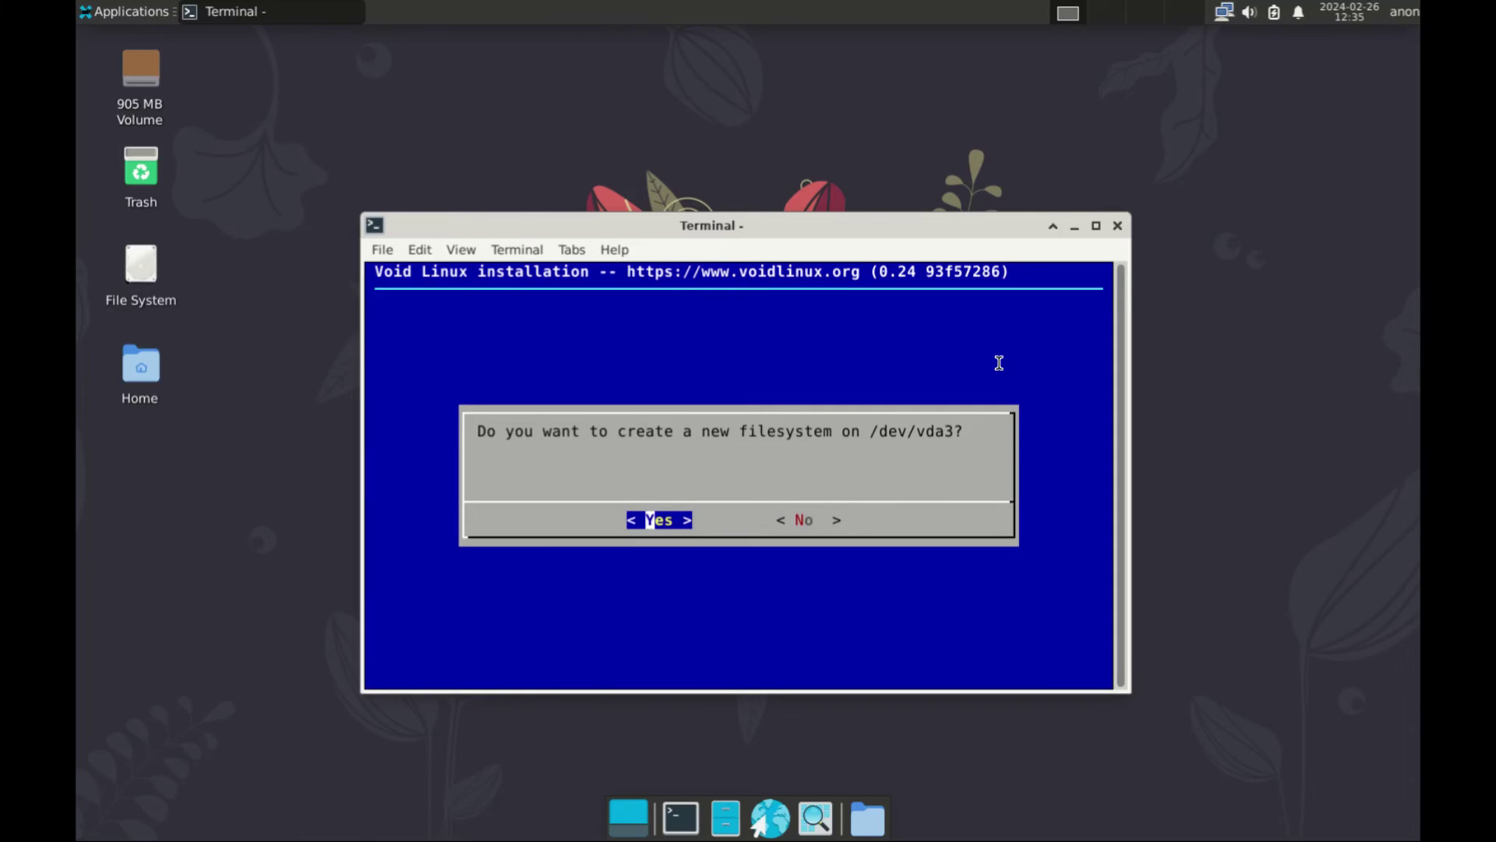
{"action": "key", "text": "Return"}
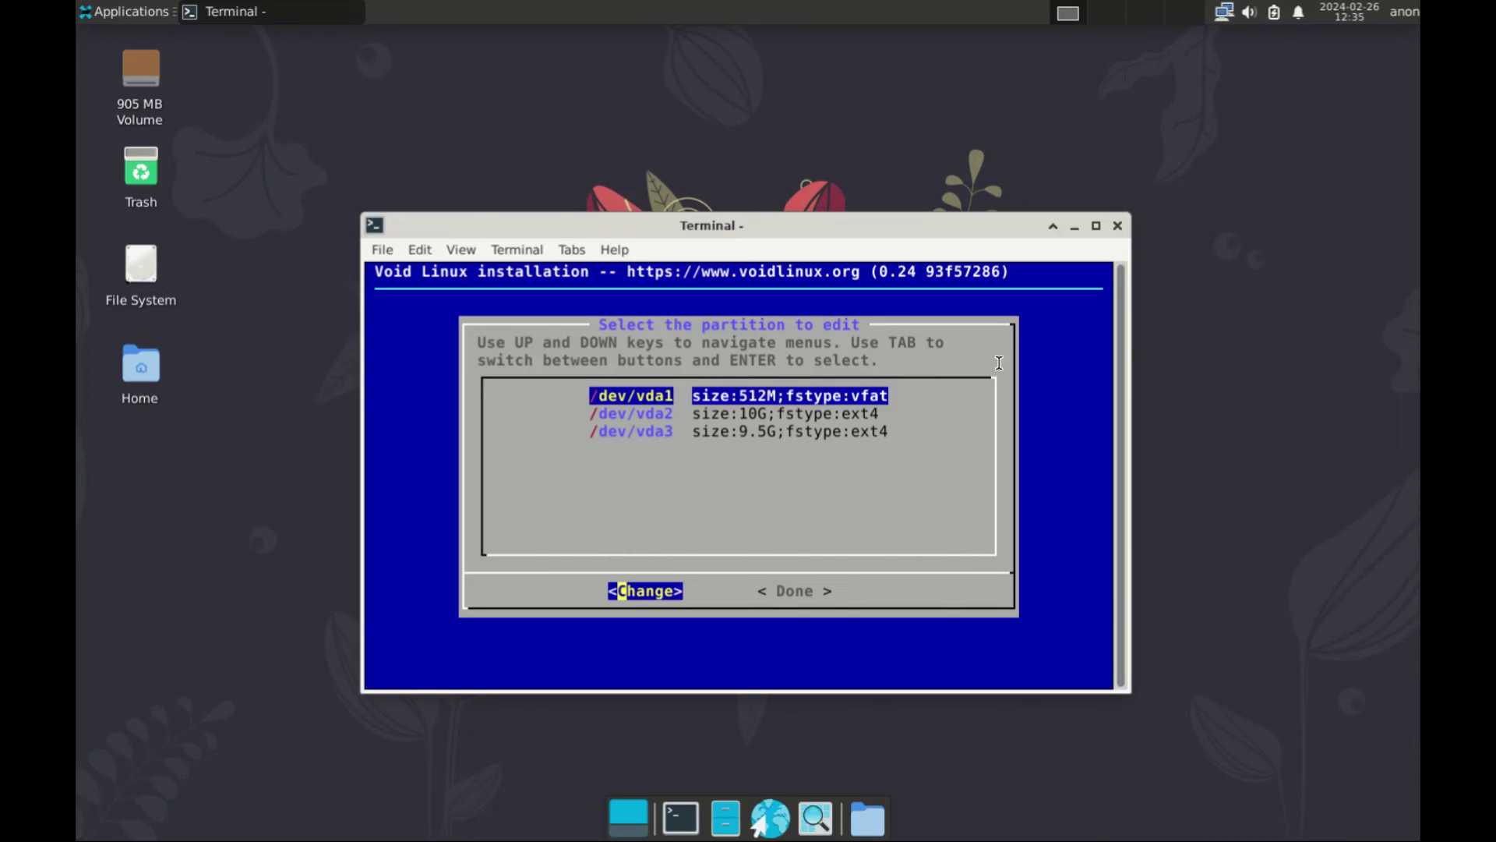
Step: Finish partition setup, start Install, and confirm the format warning to install Void Linux
{"action": "key", "text": "Tab"}
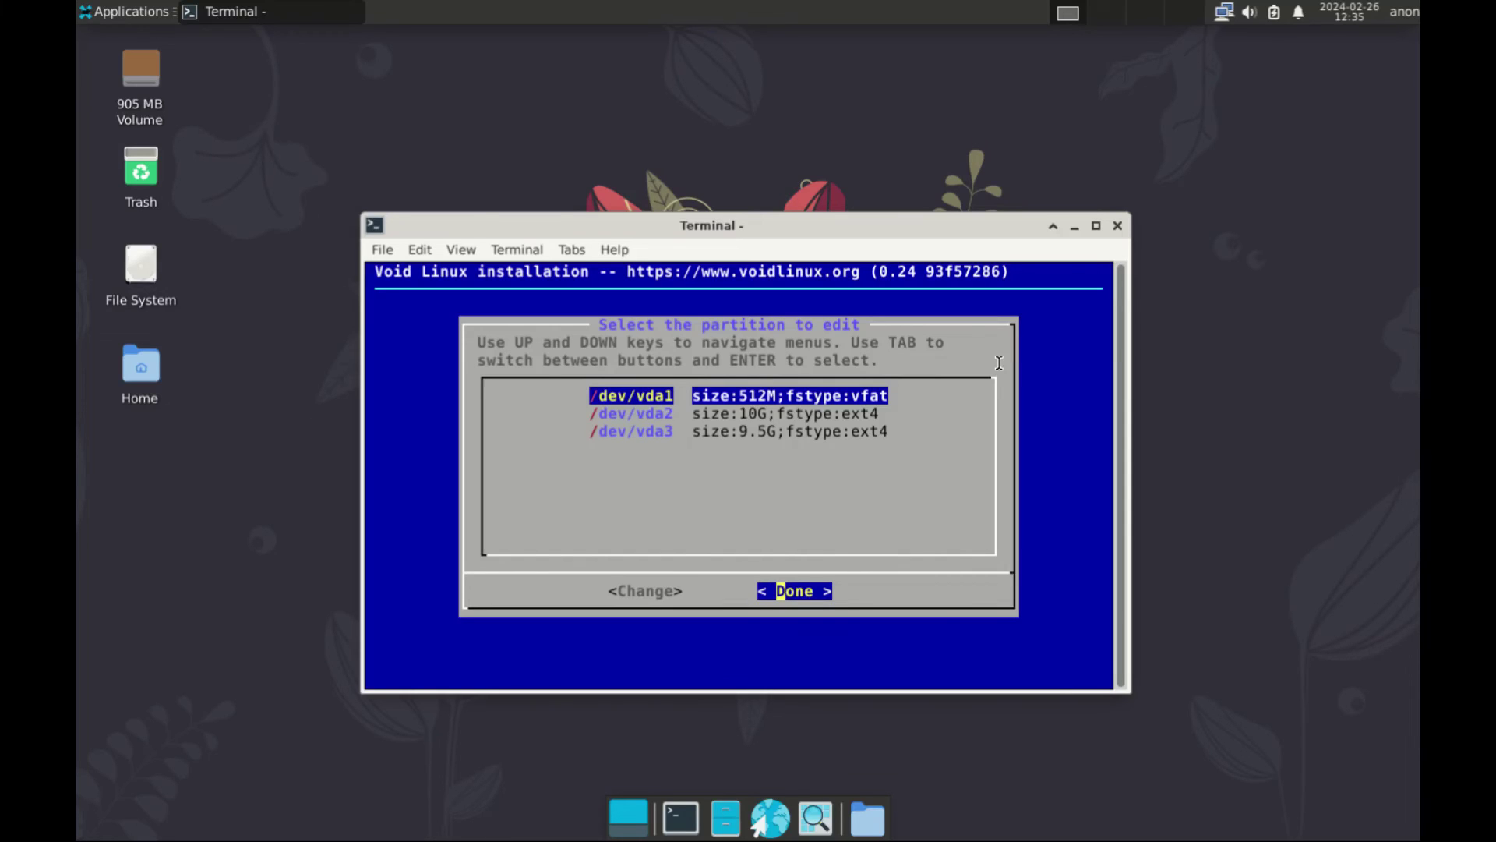
{"action": "key", "text": "Return"}
{"action": "key", "text": "Down"}
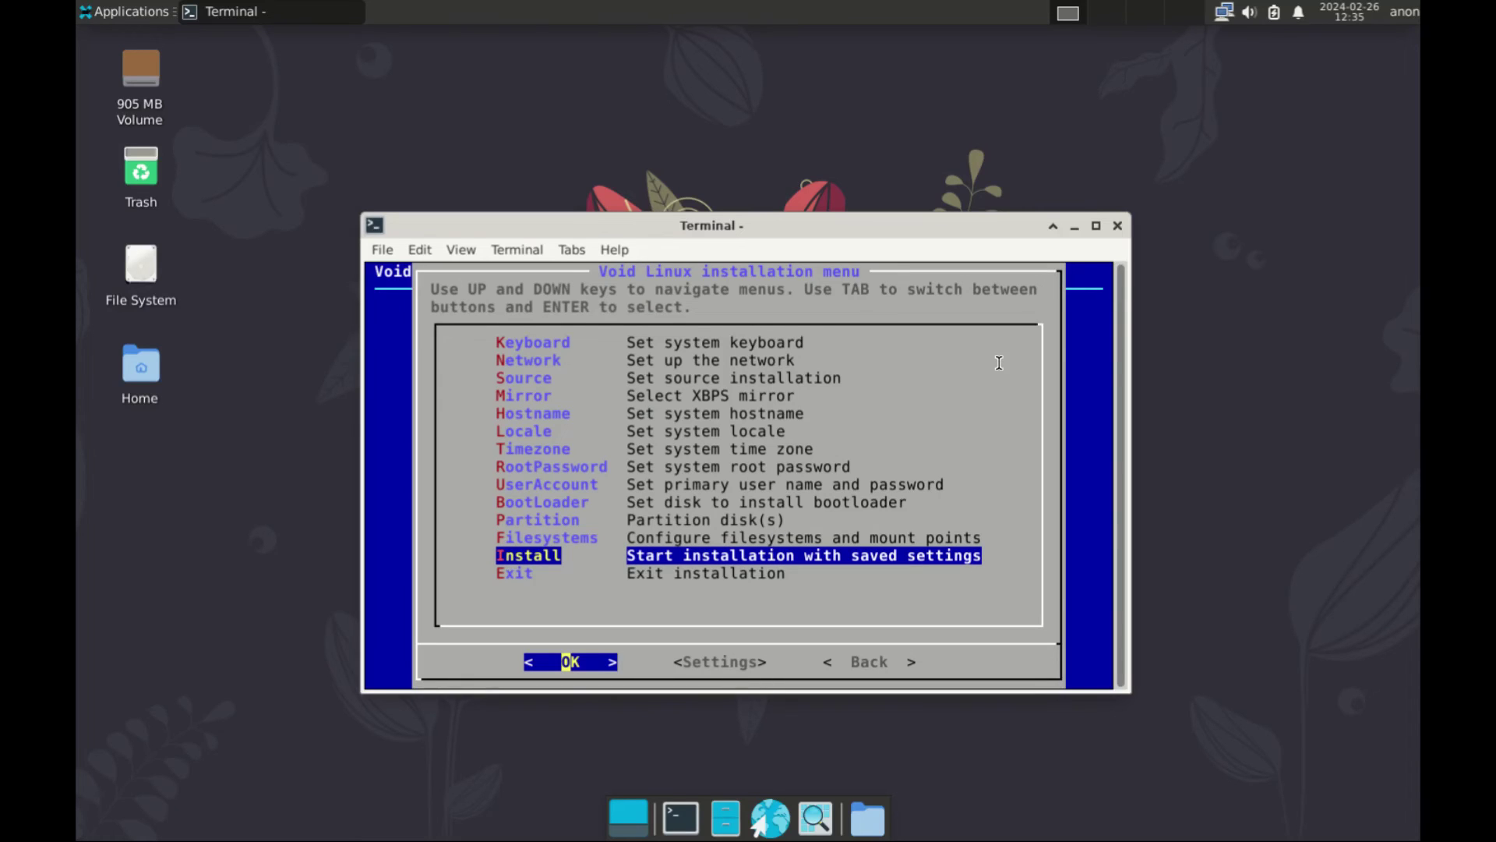
{"action": "key", "text": "Return"}
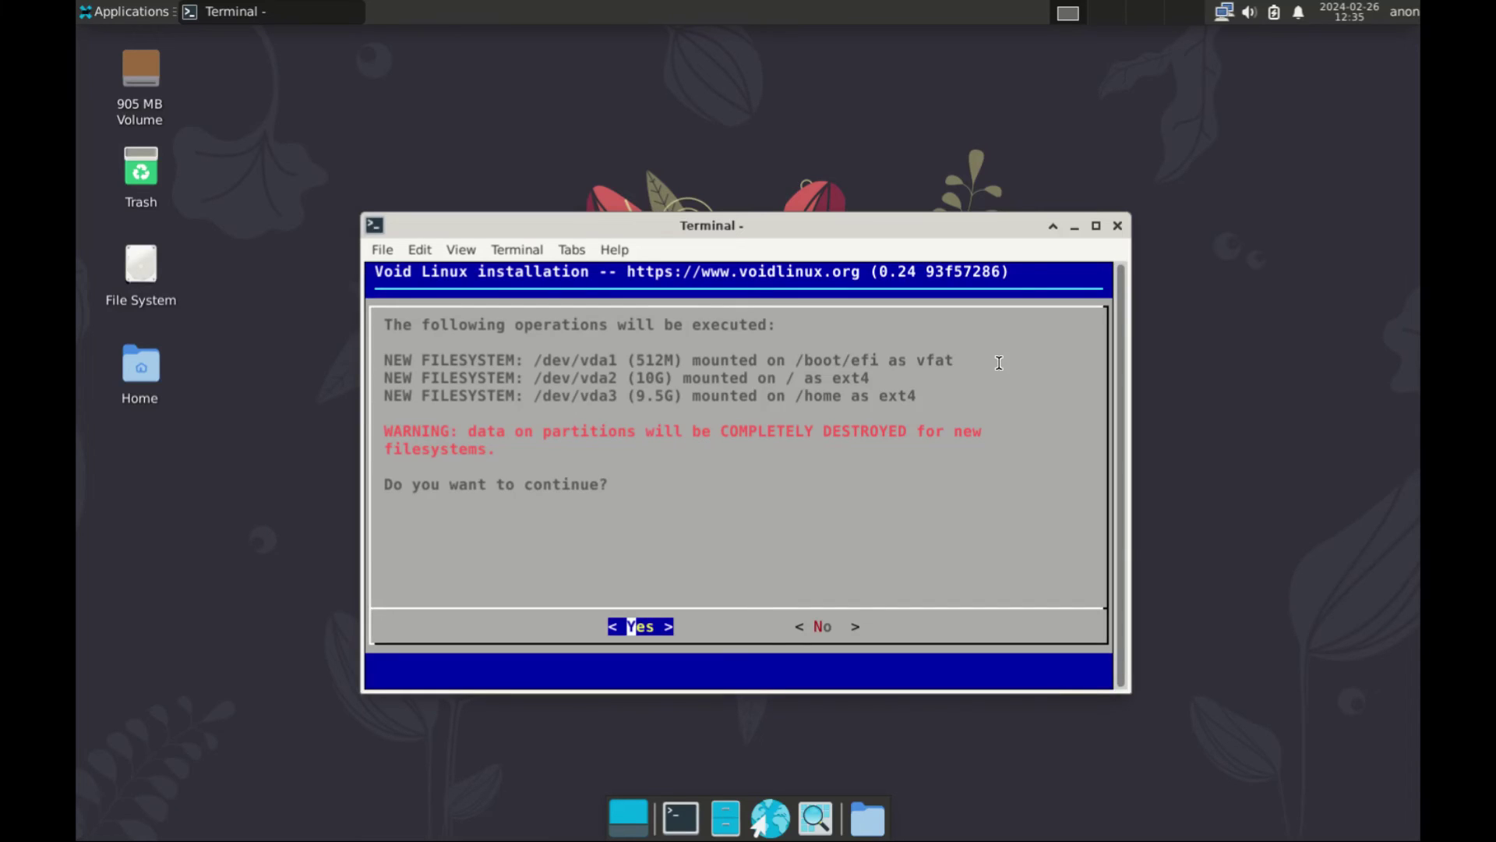
{"action": "key", "text": "Return"}
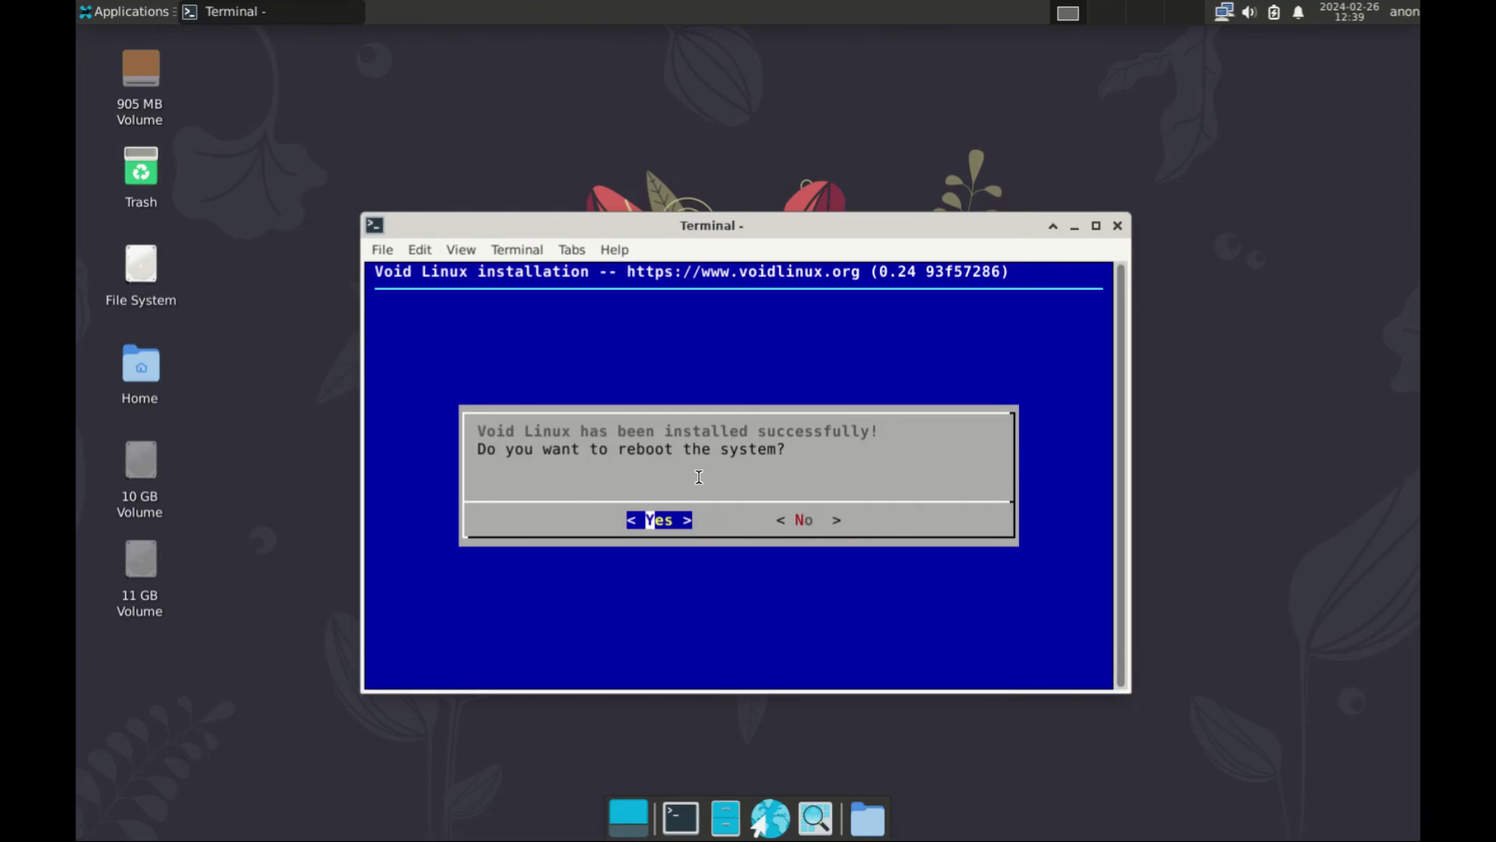
Step: Reboot, then at the emergency shell run cfdisk, quit it, clear, and exit to continue booting
{"action": "left_click", "coordinate": [659, 519]}
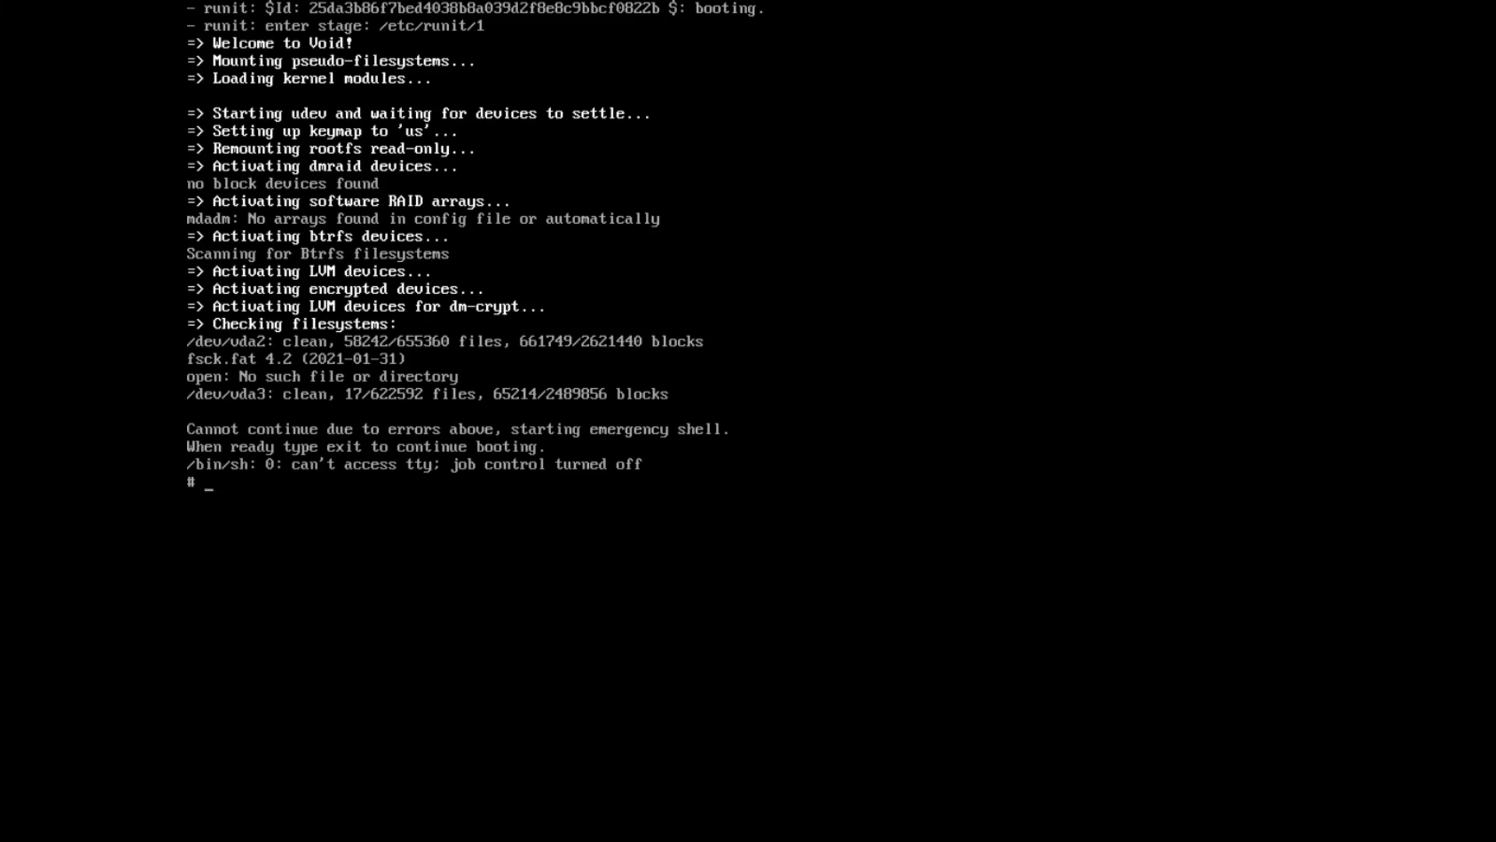
{"action": "type", "text": "cfdisk"}
{"action": "key", "text": "Return"}
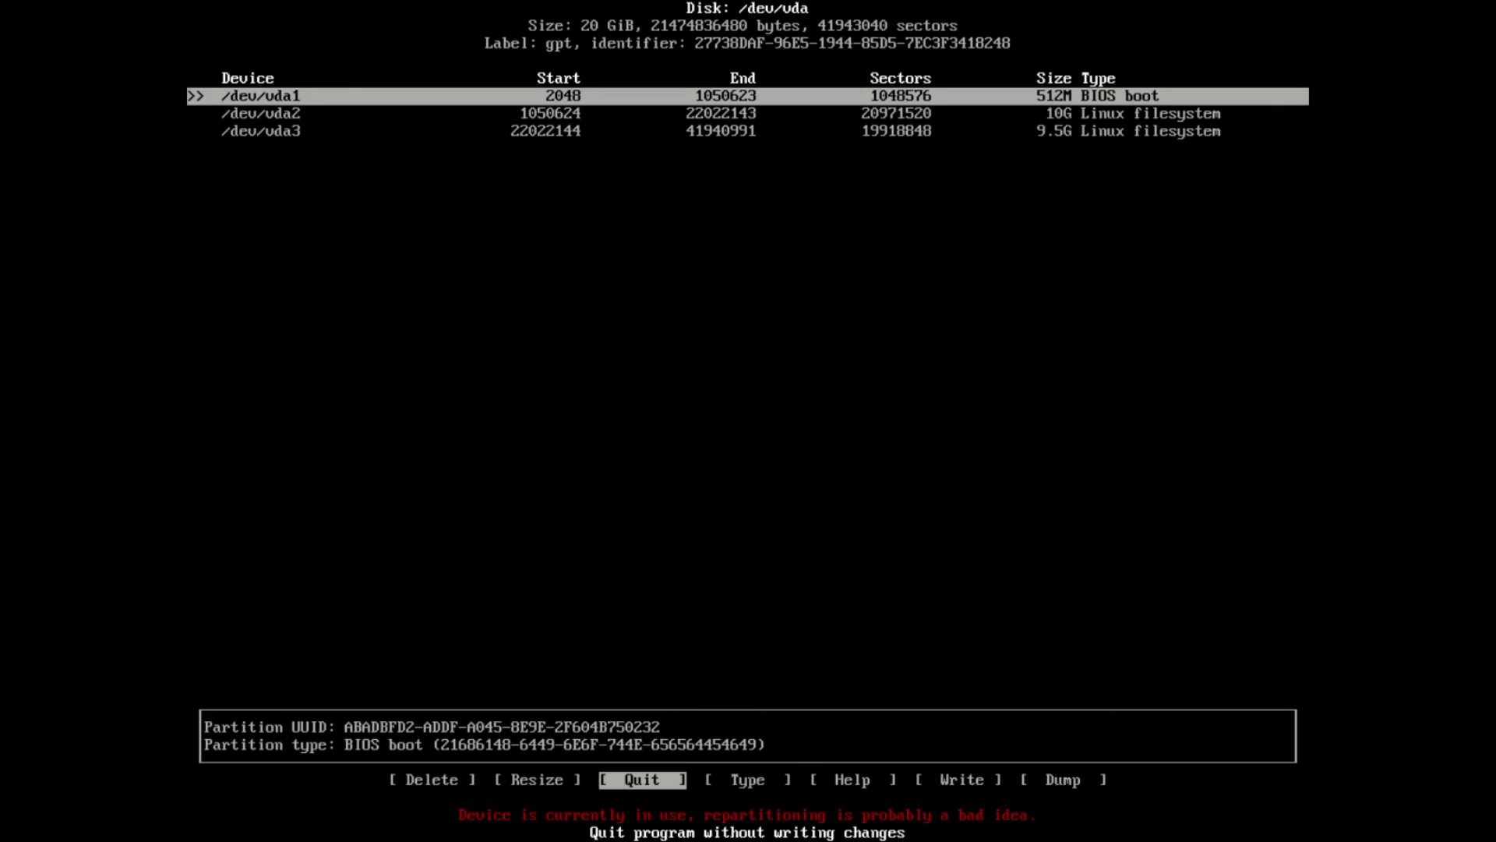
{"action": "key", "text": "Return"}
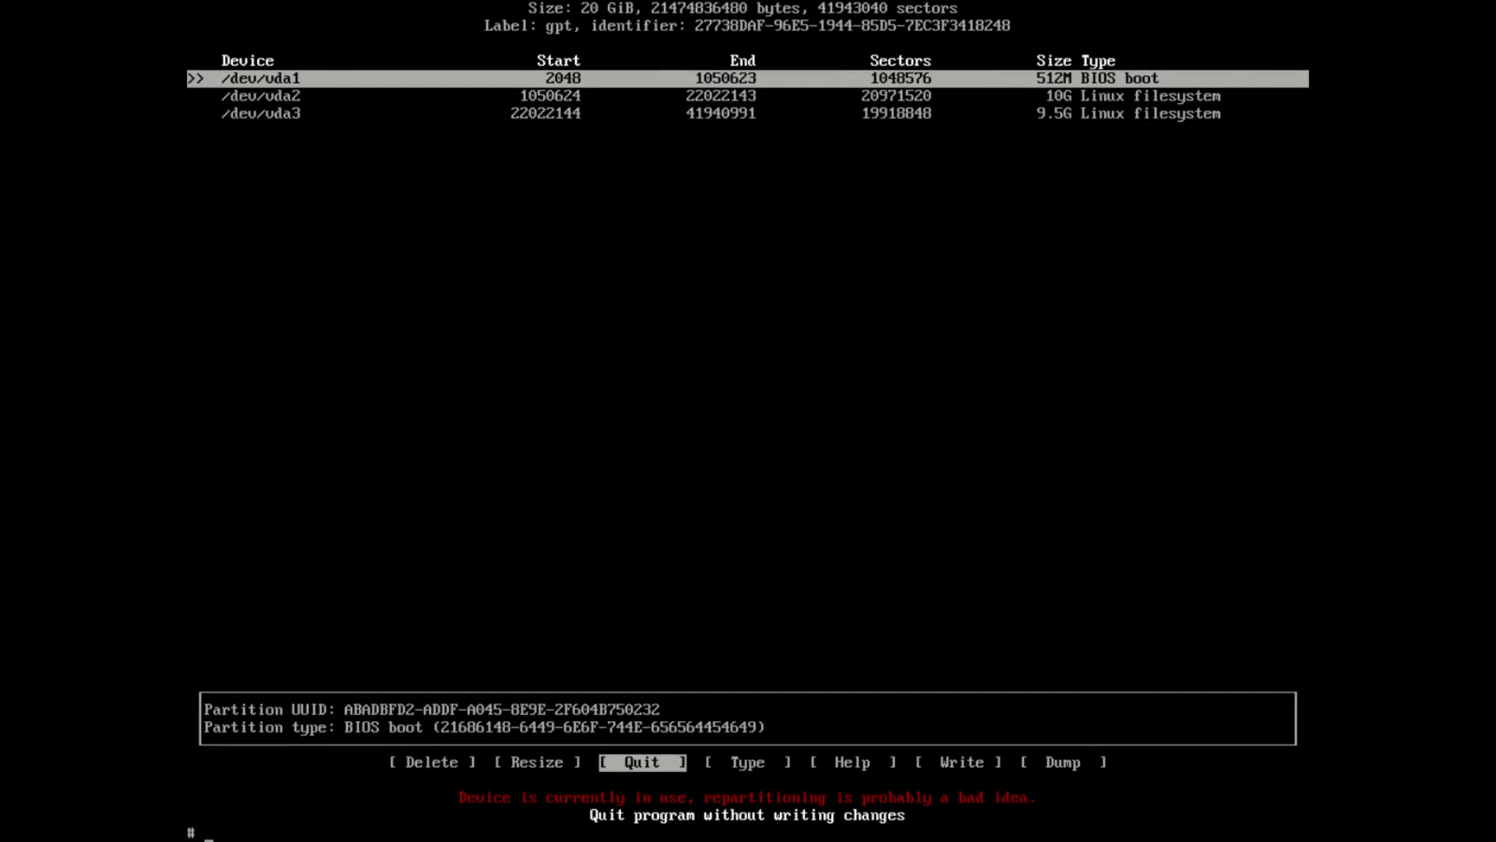
{"action": "type", "text": "clear"}
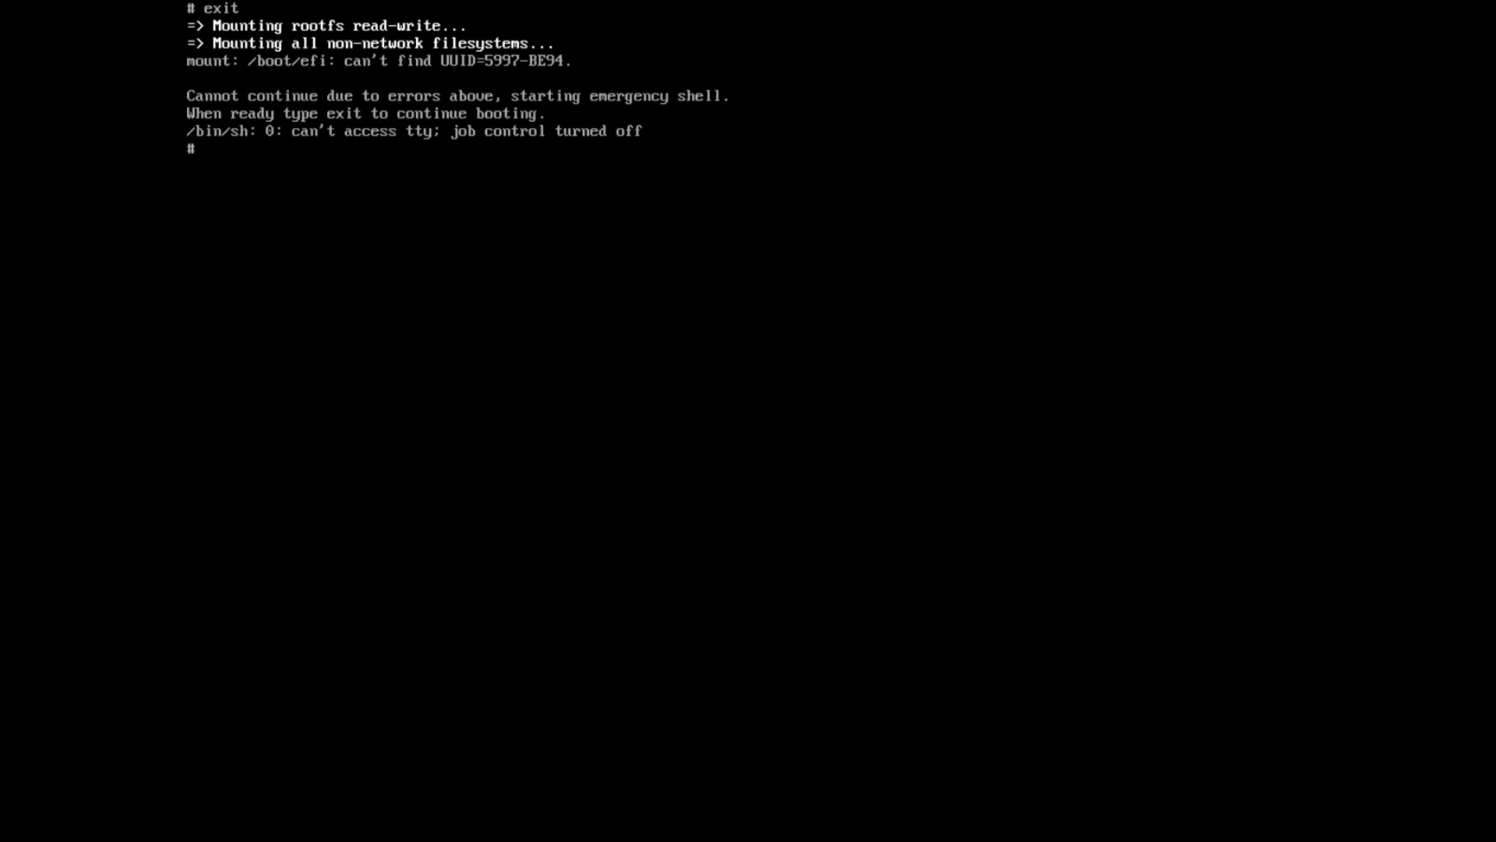
{"action": "type", "text": "ex"}
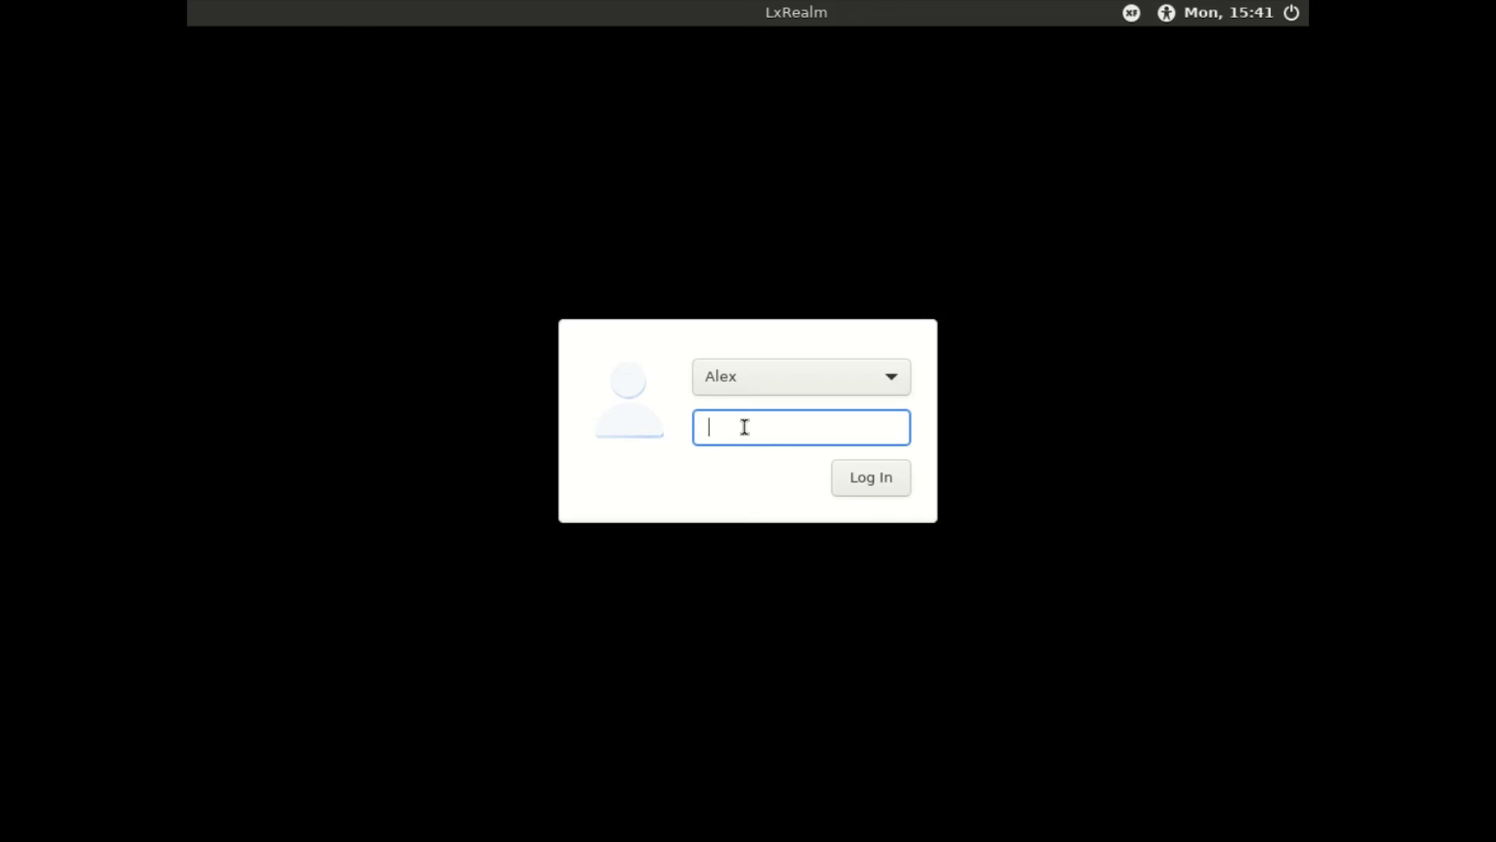
Step: Log in at the LxRealm screen with the user's password to reach Xfce
{"action": "type", "text": "•••"}
{"action": "key", "text": "Return"}
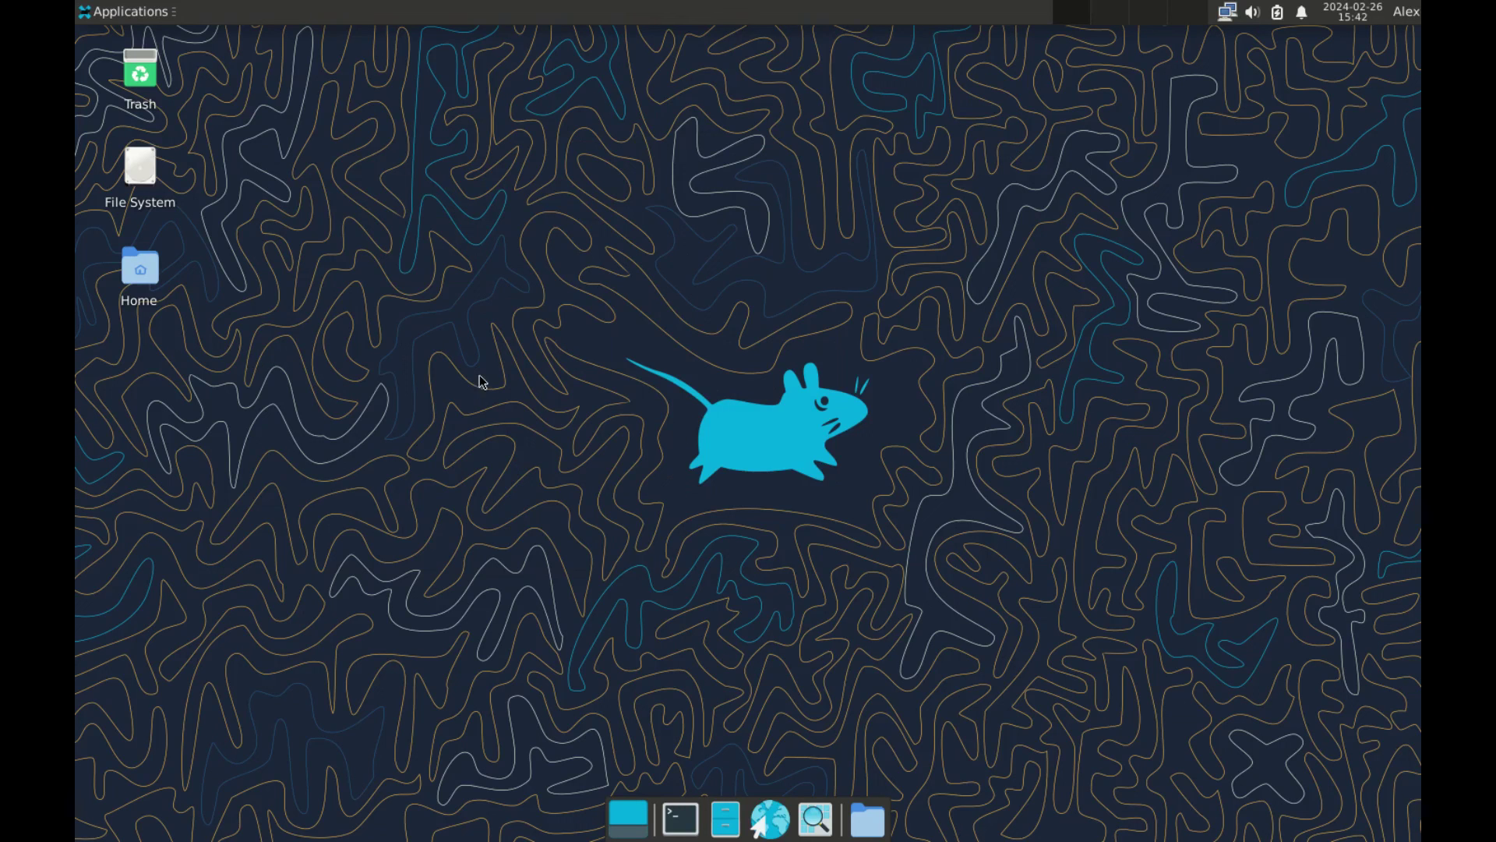